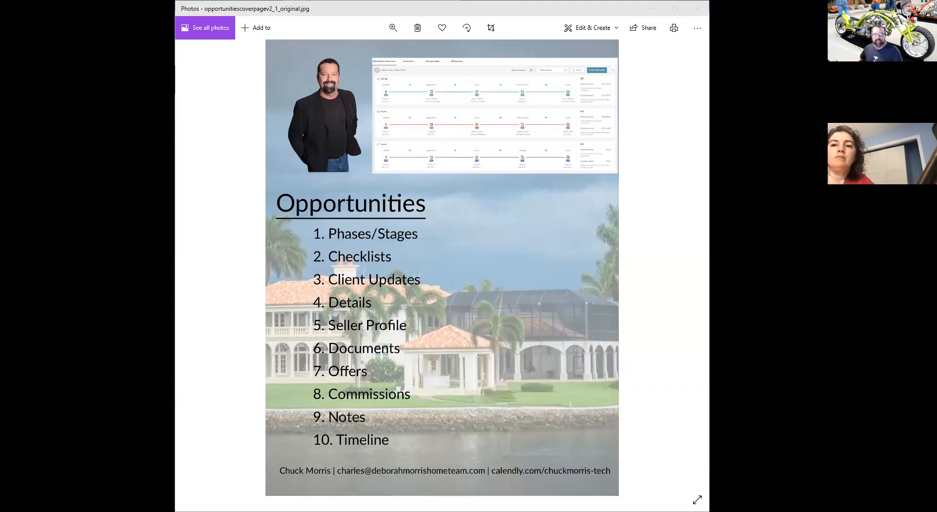
Step: Switch from the Photos slide to KW Command's Opportunities page with Listings, Buyers and Leases pipelines
{"action": "left_click", "coordinate": [665, 393]}
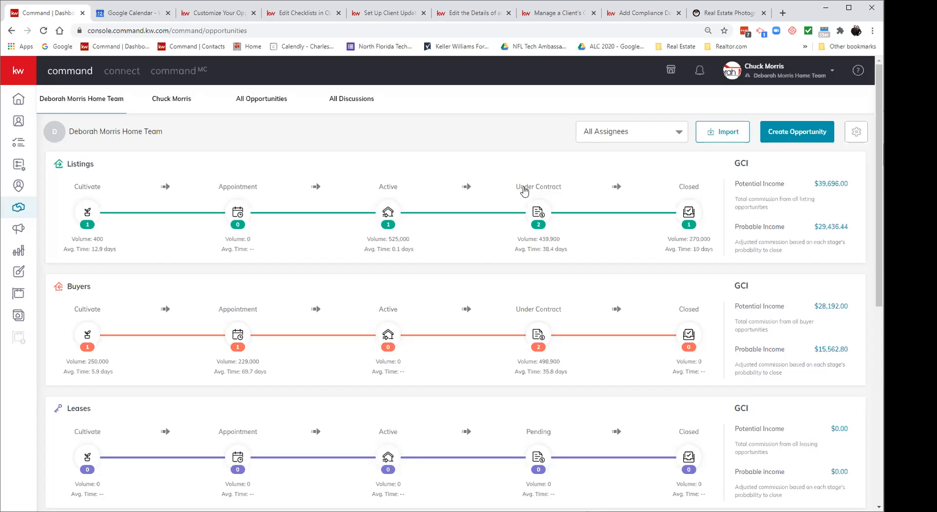
Step: Open Listings Cultivate, review its four stages in the stage editor, then return to the board
{"action": "left_click", "coordinate": [88, 190]}
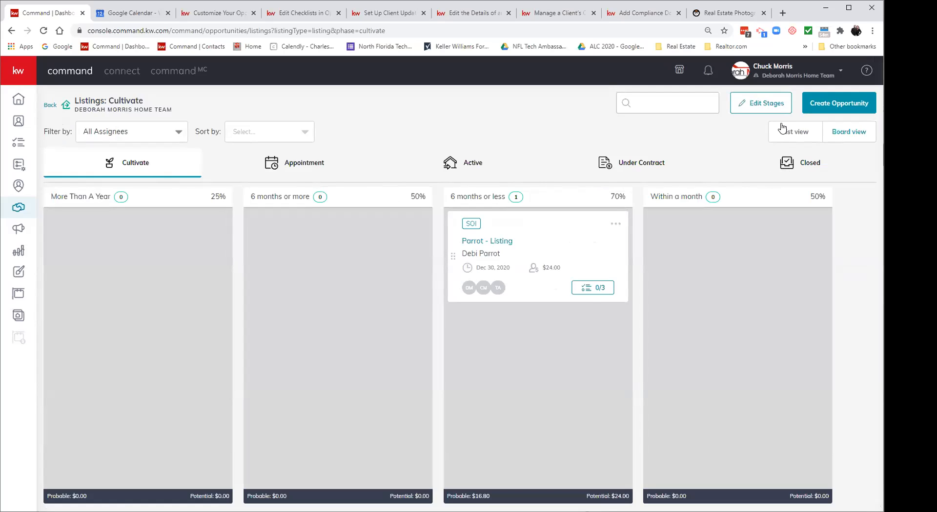
{"action": "left_click", "coordinate": [764, 104]}
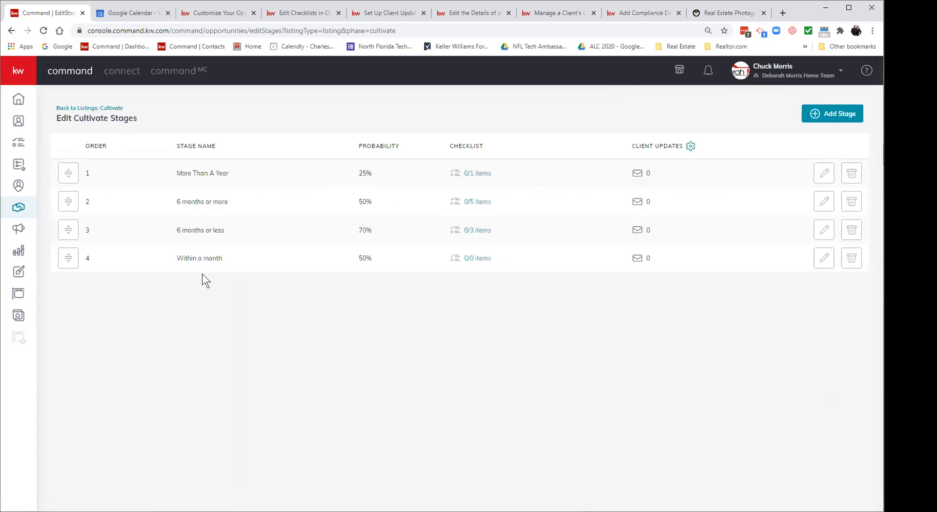
{"action": "left_click", "coordinate": [114, 108]}
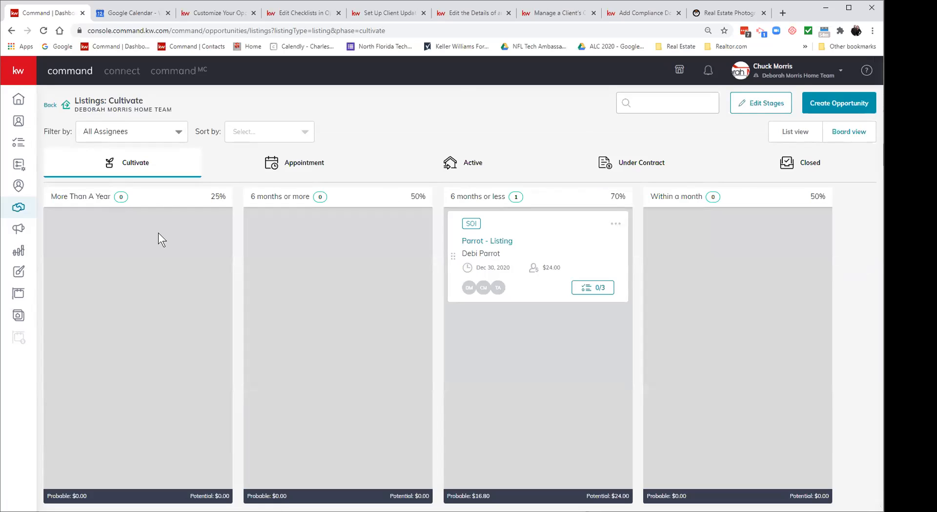
Step: Show the Listings Appointment phase: Scheduling 80%, Scheduled 100%, Contract Appointment 90%, Post Appointment 40%
{"action": "left_click", "coordinate": [314, 169]}
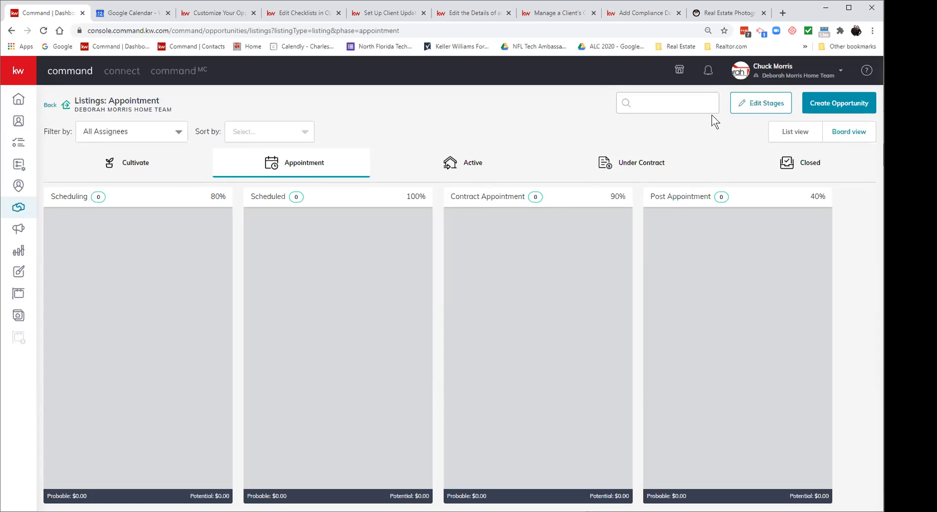
Step: In Edit Appointment Stages, reorder rows and restore Scheduling first, then cancel removing Scheduling
{"action": "left_click", "coordinate": [753, 110]}
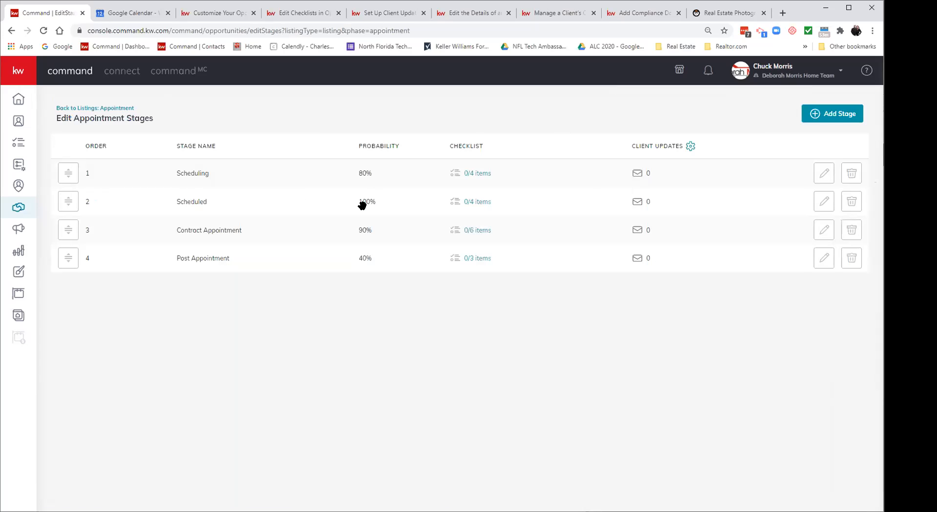
{"action": "left_click_drag", "start_coordinate": [65, 203], "coordinate": [65, 170]}
{"action": "left_click_drag", "start_coordinate": [69, 236], "coordinate": [70, 201]}
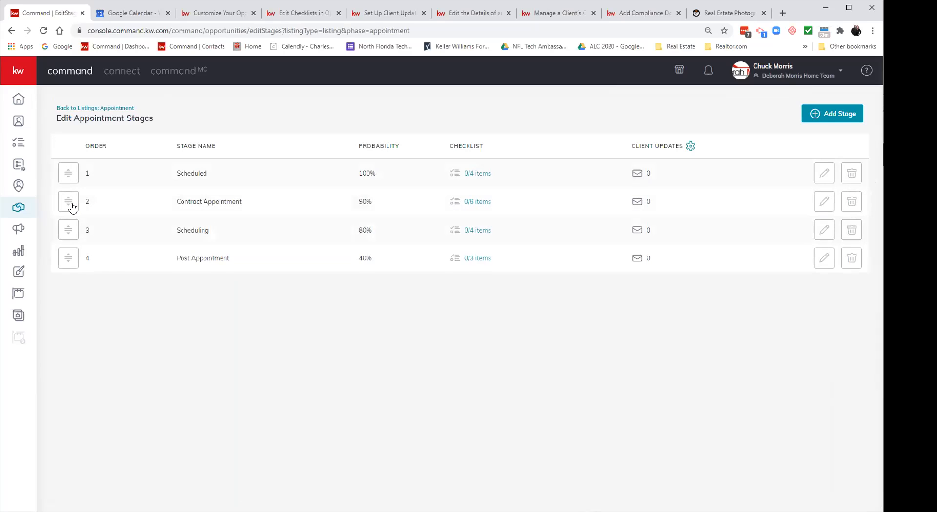
{"action": "left_click_drag", "start_coordinate": [69, 234], "coordinate": [70, 172]}
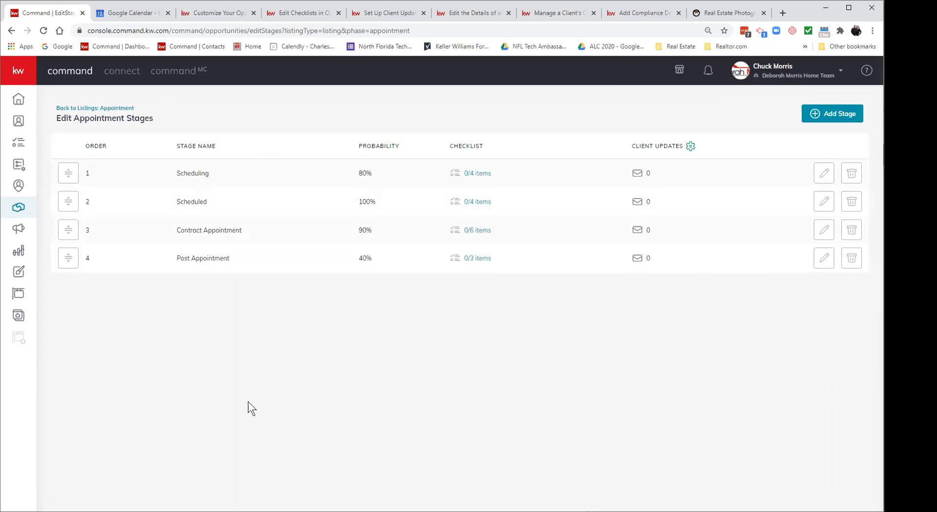
{"action": "left_click", "coordinate": [852, 176]}
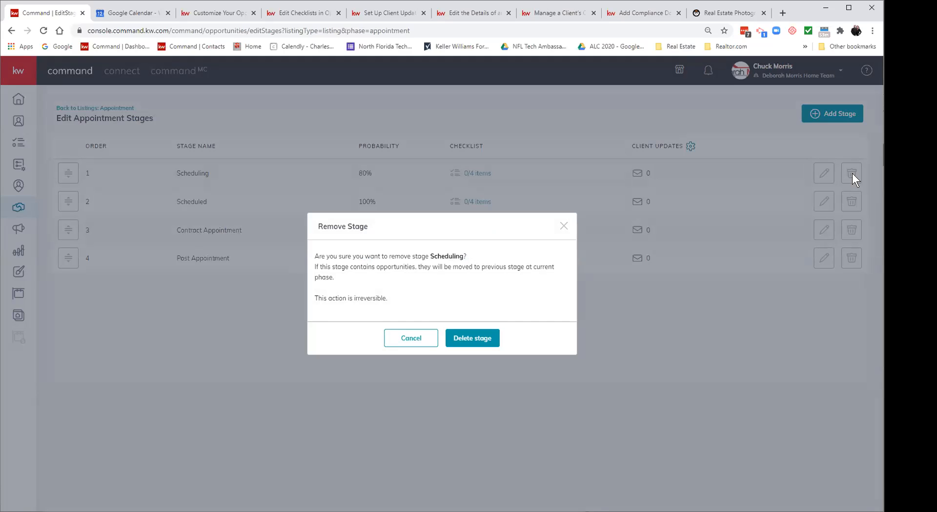
{"action": "left_click", "coordinate": [408, 338]}
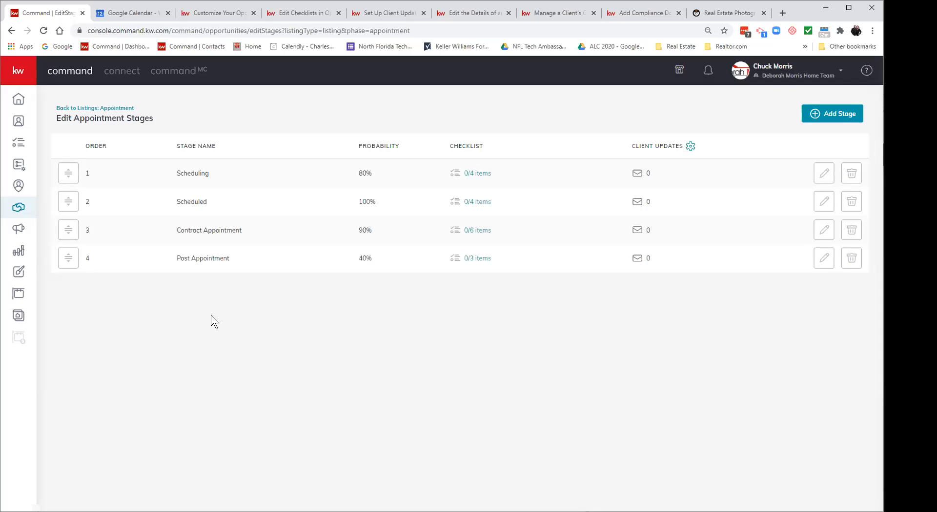
Step: Return to the listings board, show the Active phase, and scroll across to the Legacy column
{"action": "left_click", "coordinate": [111, 108]}
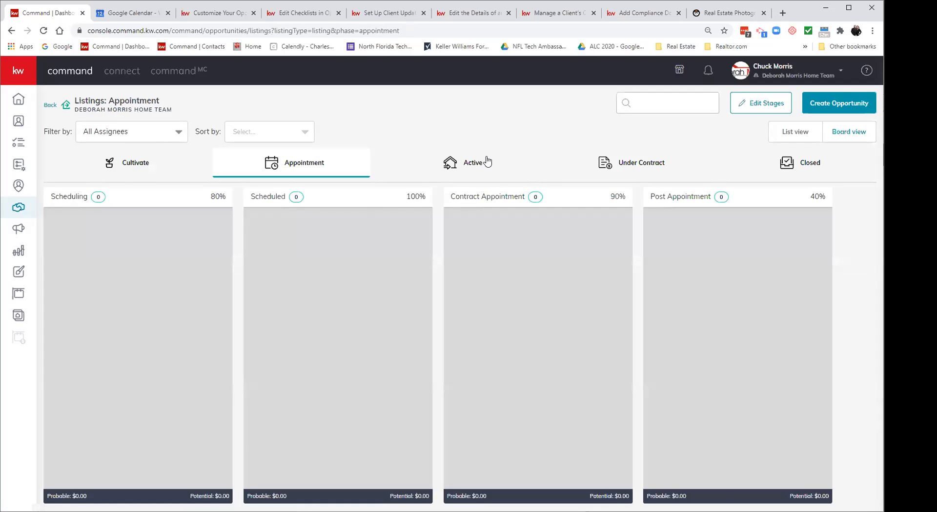
{"action": "left_click", "coordinate": [486, 161]}
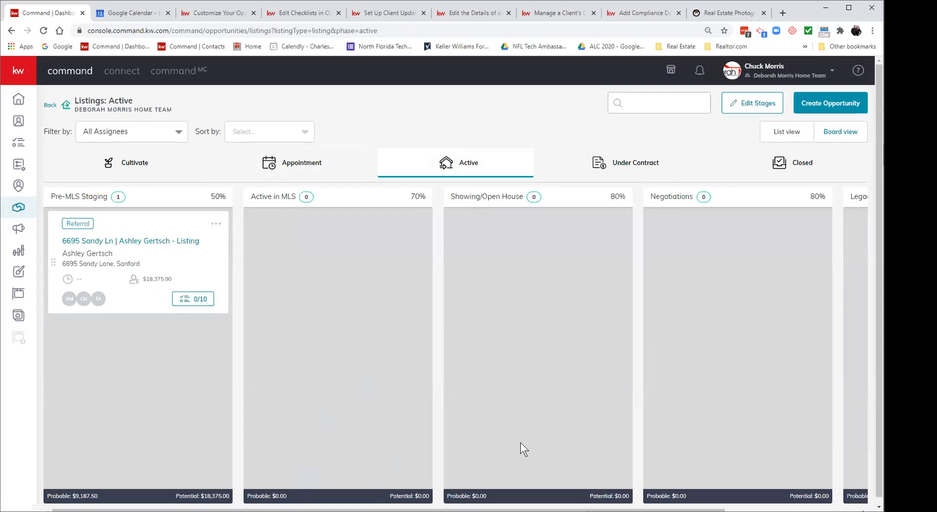
{"action": "scroll", "coordinate": [520, 443], "scroll_direction": "down", "scroll_amount": 1}
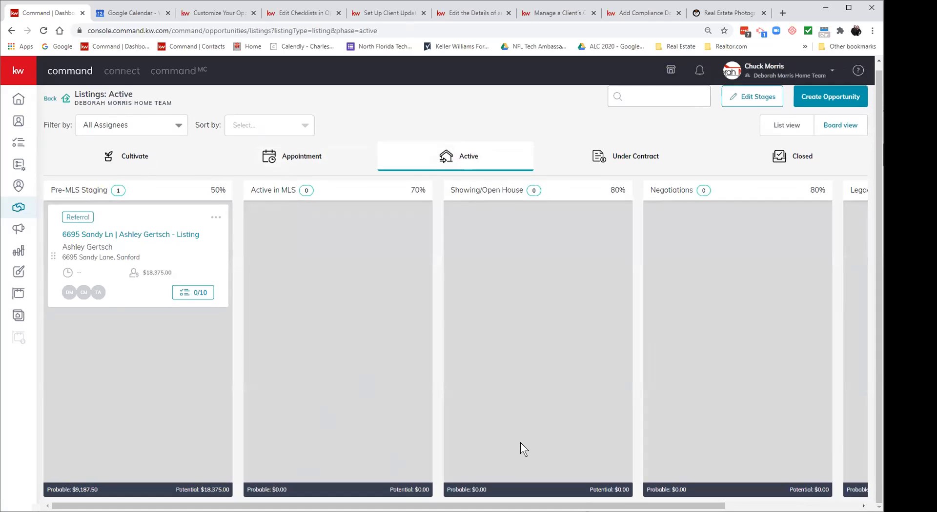
{"action": "left_click_drag", "start_coordinate": [423, 506], "coordinate": [389, 506]}
{"action": "left_click_drag", "start_coordinate": [585, 506], "coordinate": [722, 506]}
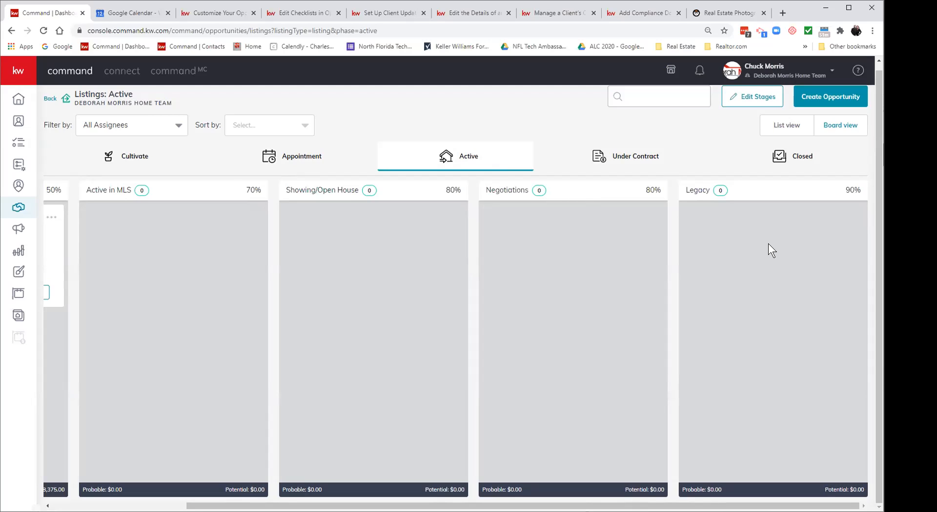
{"action": "scroll", "coordinate": [100, 168], "scroll_direction": "up", "scroll_amount": 1}
Step: Delete the Legacy stage from Buyers Active, leaving Searching, Showing and Offer Made/Negotiations
{"action": "left_click", "coordinate": [47, 108]}
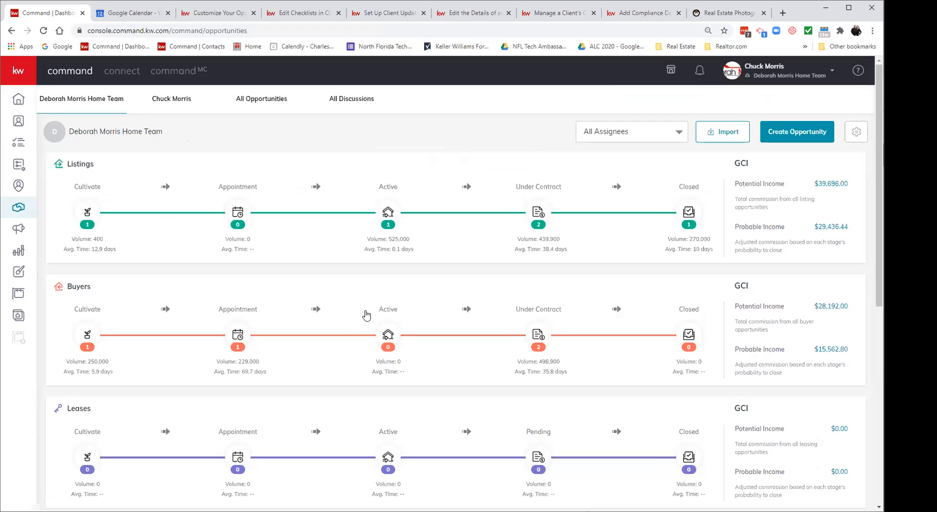
{"action": "left_click", "coordinate": [383, 309]}
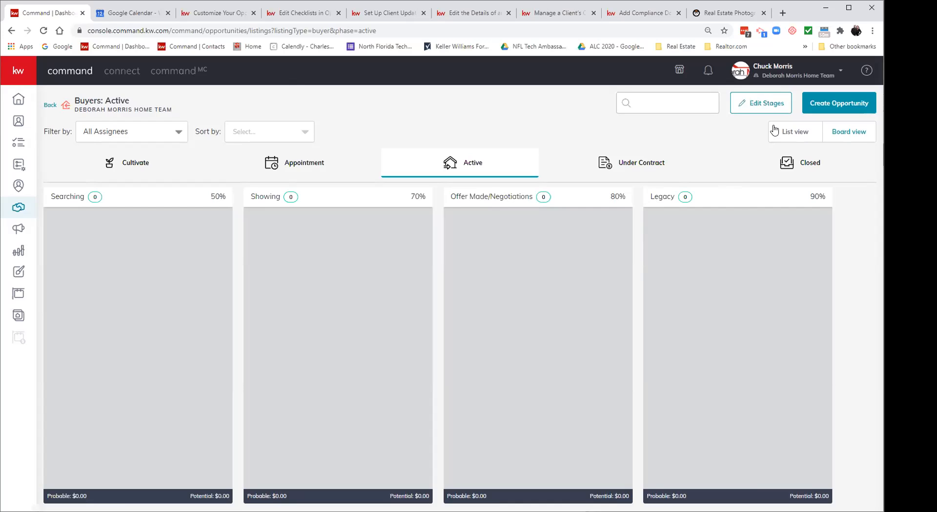
{"action": "left_click", "coordinate": [764, 103]}
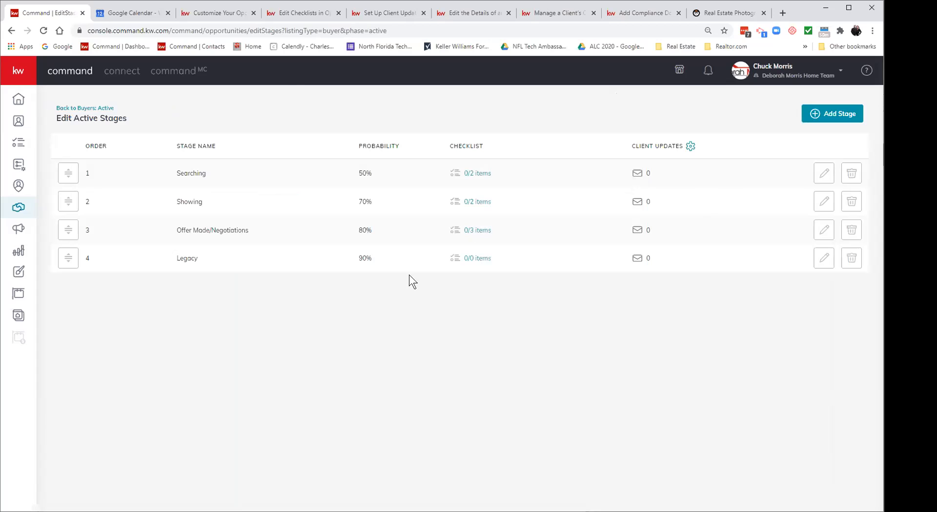
{"action": "left_click", "coordinate": [855, 263]}
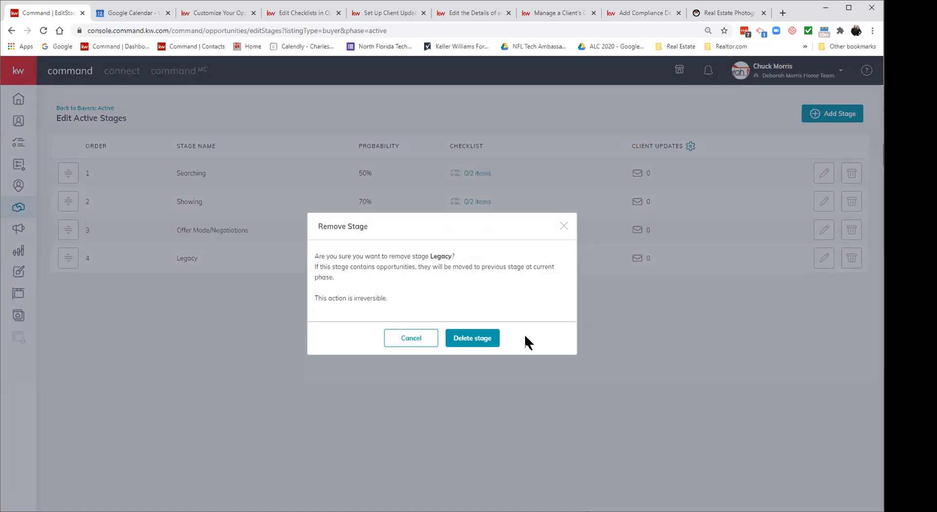
{"action": "left_click", "coordinate": [486, 339]}
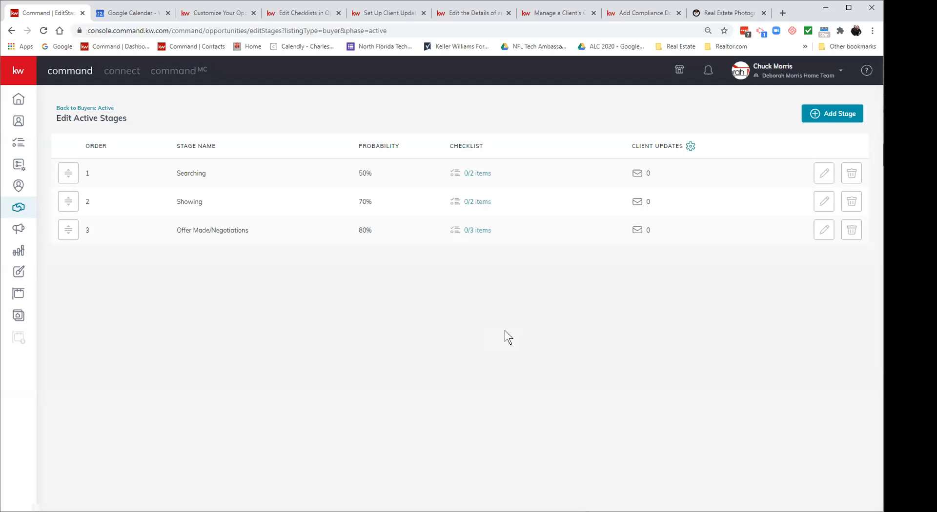
Step: Exit the Buyers Active stage editor to the overview, reopen Buyers Active, and go back again
{"action": "left_click", "coordinate": [75, 108]}
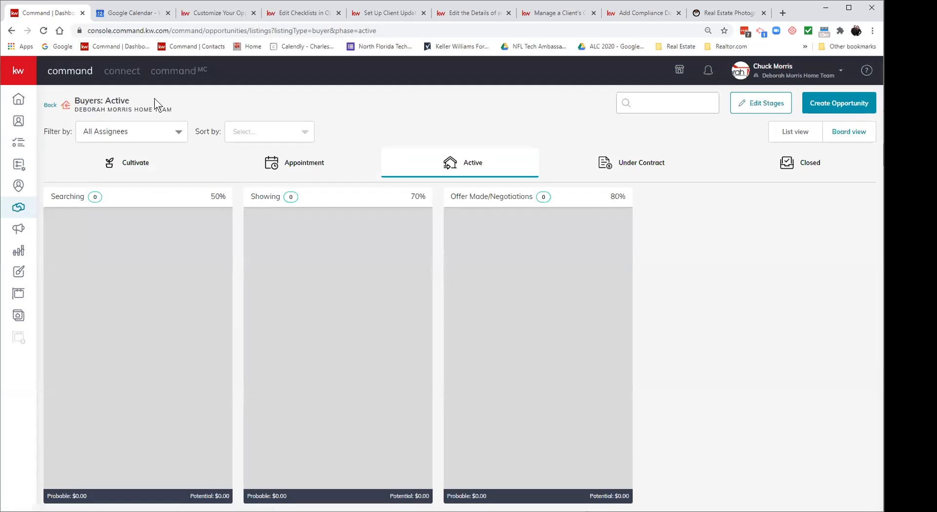
{"action": "left_click", "coordinate": [52, 107]}
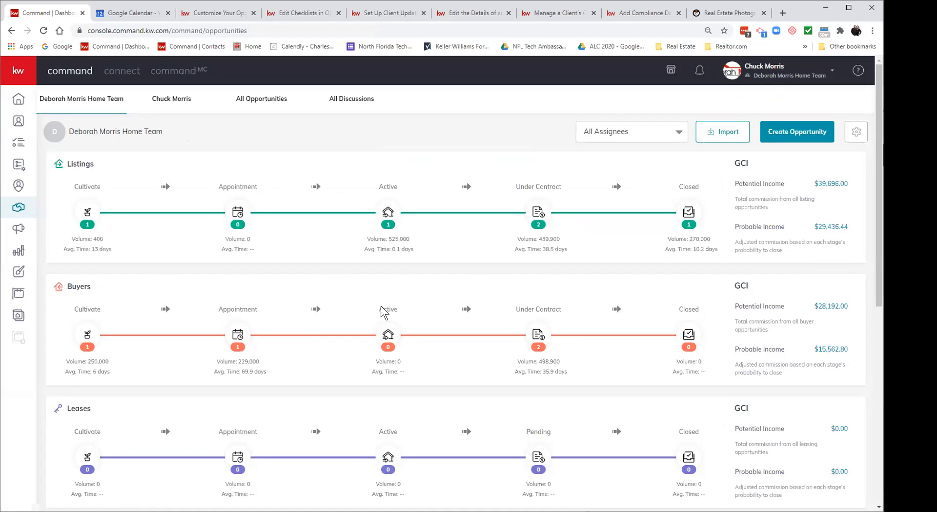
{"action": "left_click", "coordinate": [382, 308]}
{"action": "left_click", "coordinate": [51, 106]}
Step: Drag the Cultivate listing card from '6 months or less' into 'Within a month' at 50%
{"action": "left_click", "coordinate": [93, 206]}
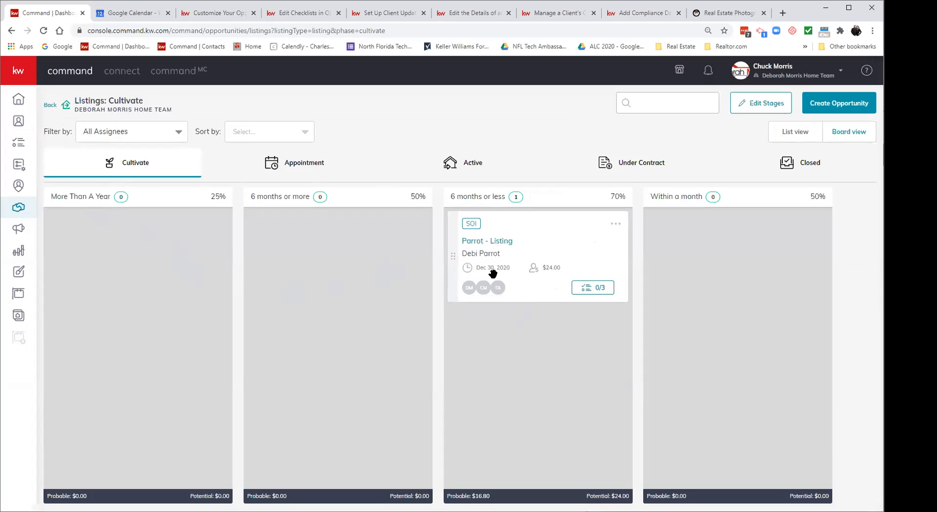
{"action": "left_click_drag", "start_coordinate": [452, 260], "coordinate": [667, 271]}
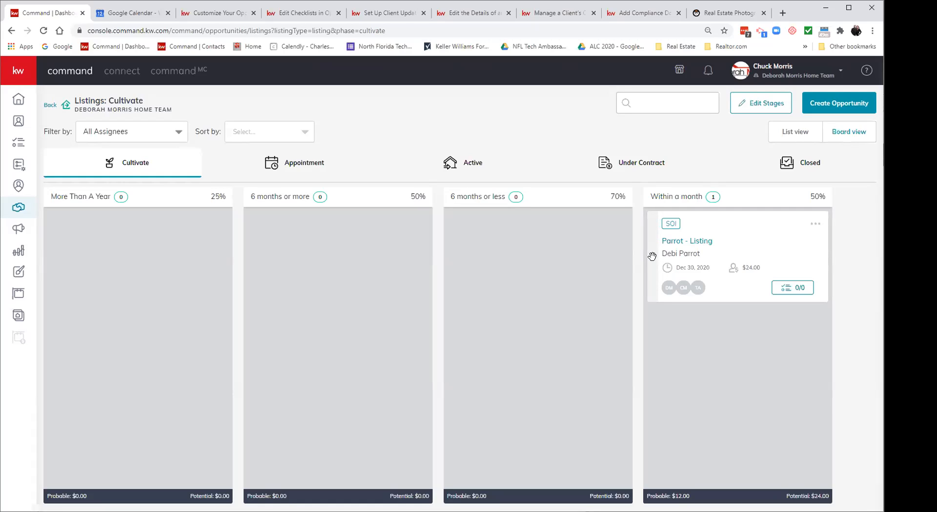
{"action": "mouse_move", "coordinate": [652, 256]}
{"action": "left_mouse_down"}
{"action": "mouse_move", "coordinate": [519, 266]}
{"action": "mouse_move", "coordinate": [650, 262]}
{"action": "left_mouse_up"}
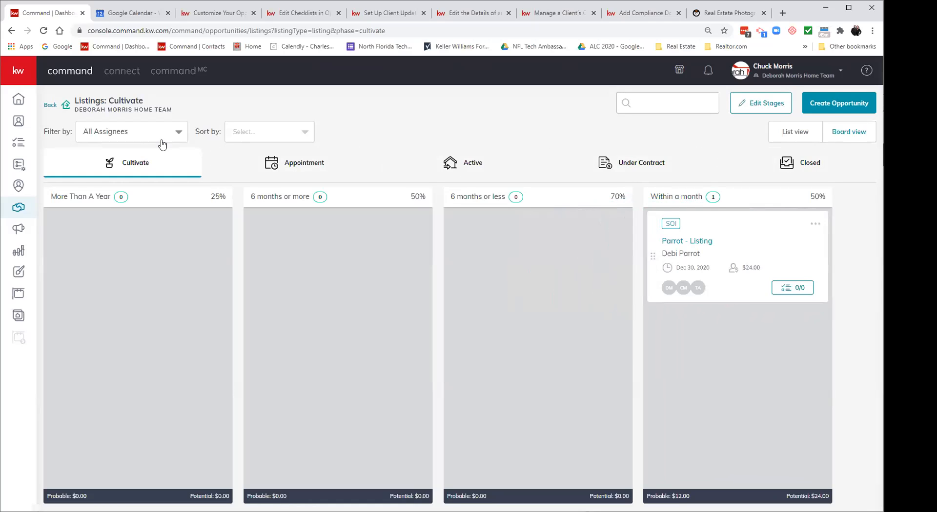
Step: From the overview, open Listings Under Contract, then switch to the Active listing stages
{"action": "left_click", "coordinate": [47, 106]}
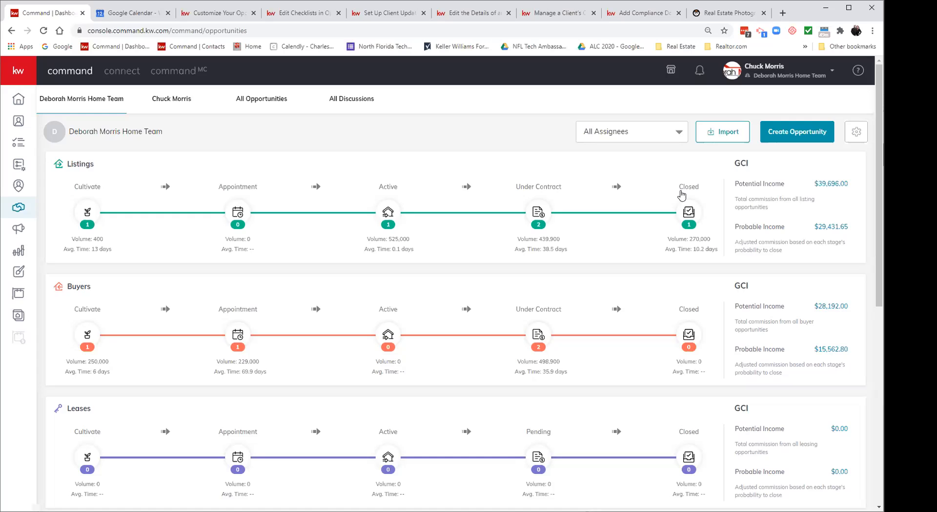
{"action": "left_click", "coordinate": [535, 186]}
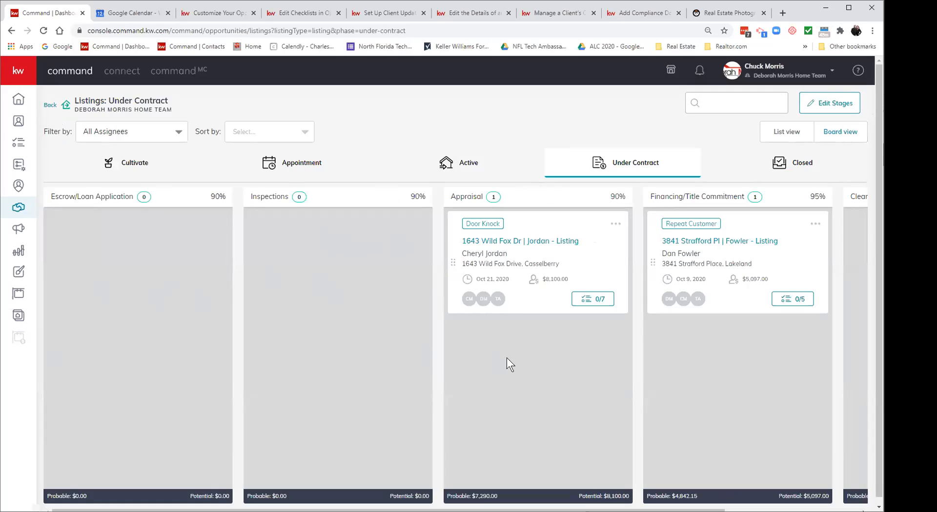
{"action": "left_click", "coordinate": [476, 171]}
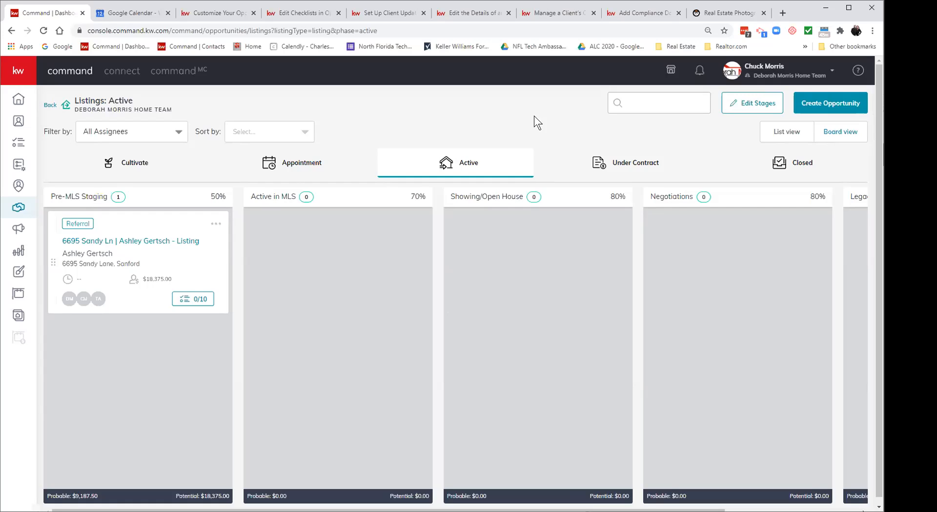
Step: Open Edit Active Stages showing Pre-MLS Staging through Legacy with 50–90% probabilities
{"action": "left_click", "coordinate": [743, 107]}
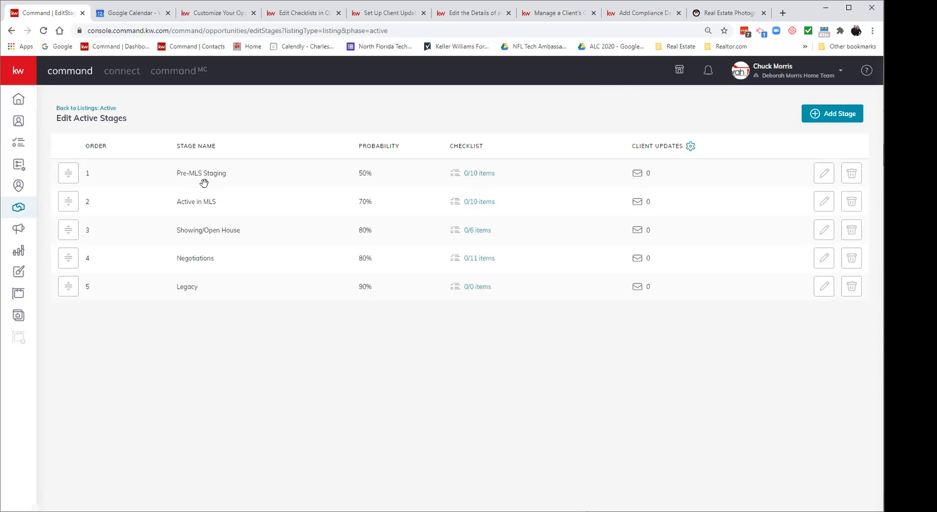
Step: Open the Pre-MLS Staging checklist and discard a new item without adding anything
{"action": "left_click", "coordinate": [480, 175]}
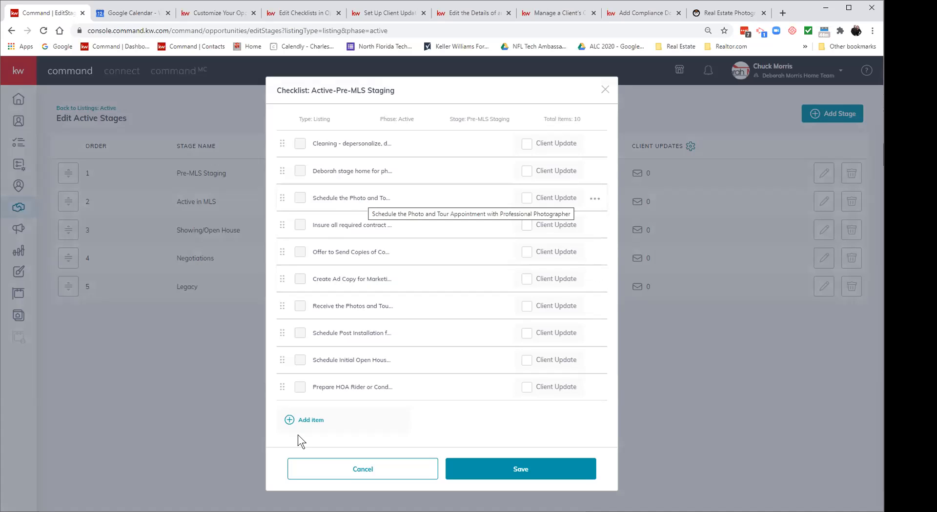
{"action": "left_click", "coordinate": [296, 420]}
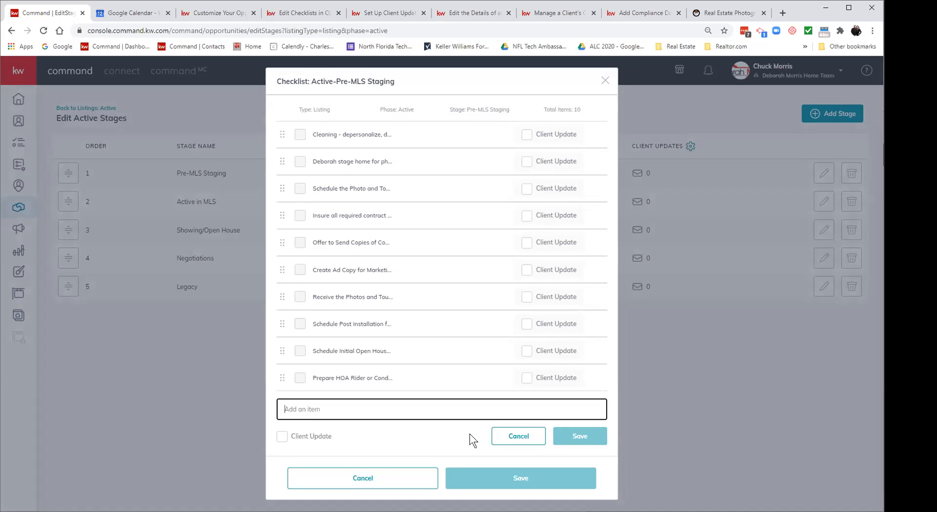
{"action": "left_click", "coordinate": [513, 438]}
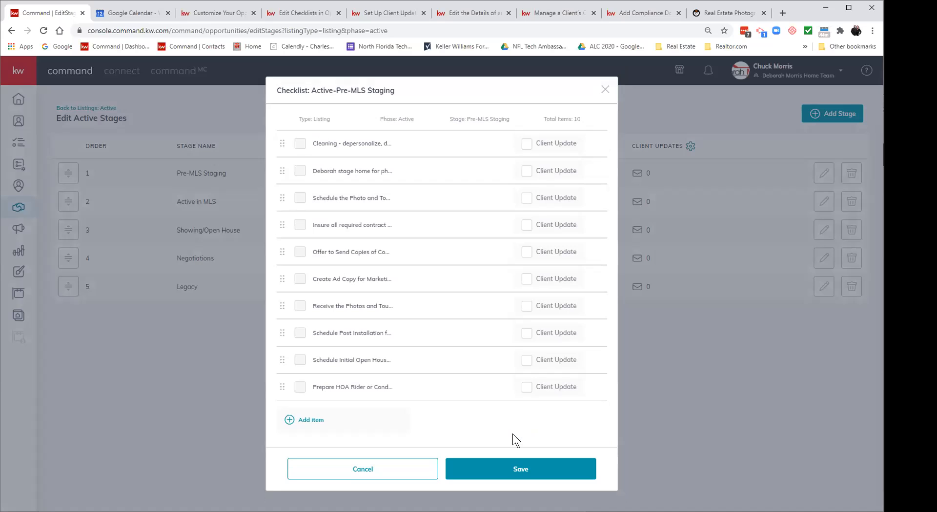
Step: Close the checklist unsaved and return through Listings: Active to the Opportunities overview
{"action": "left_click", "coordinate": [370, 468]}
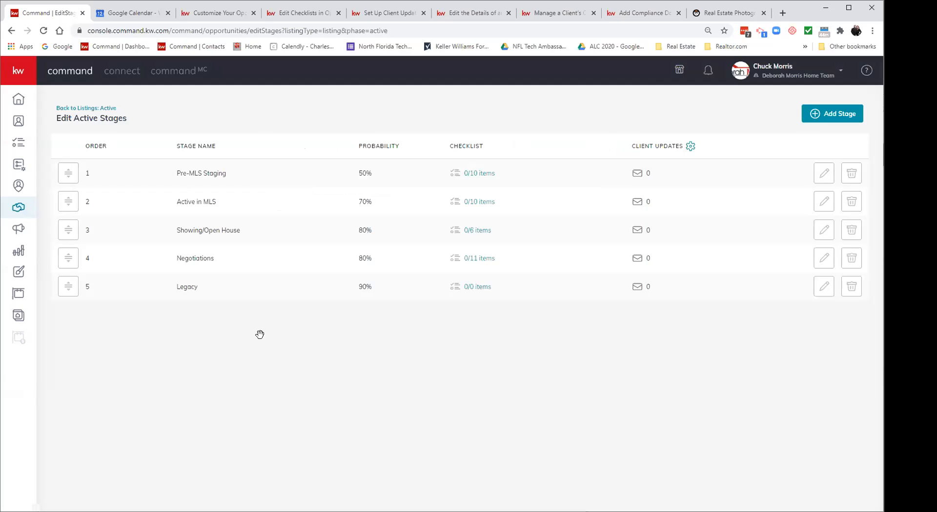
{"action": "left_click", "coordinate": [91, 107]}
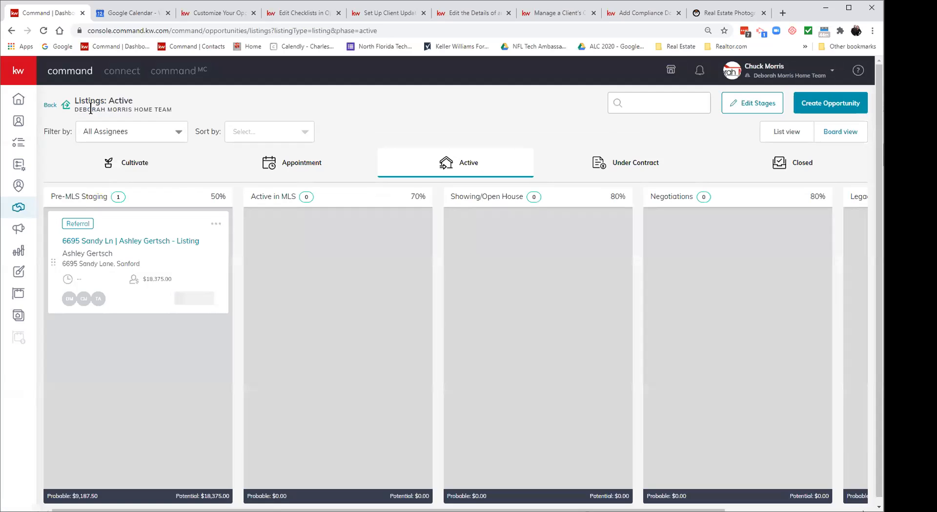
{"action": "left_click", "coordinate": [55, 107]}
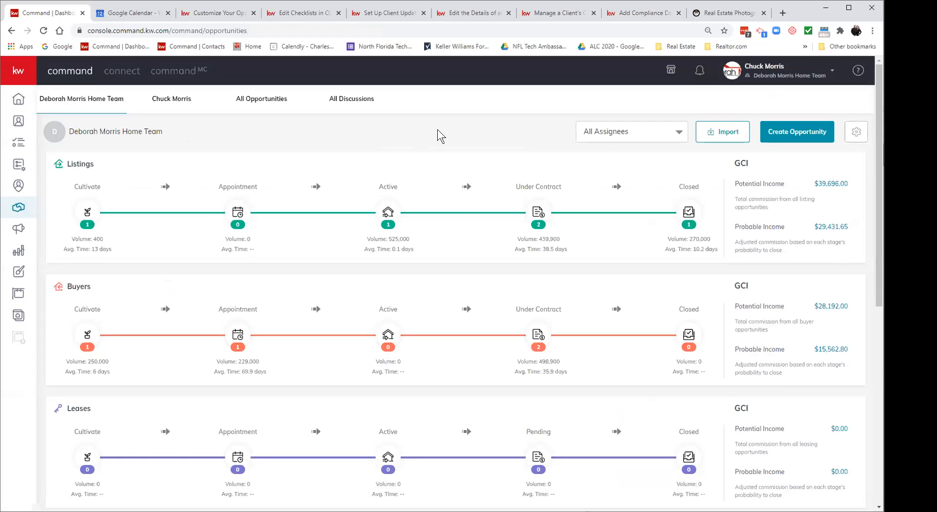
Step: In opportunity settings, adjust the client update send-time minutes and keep the current sending profile
{"action": "left_click", "coordinate": [854, 133]}
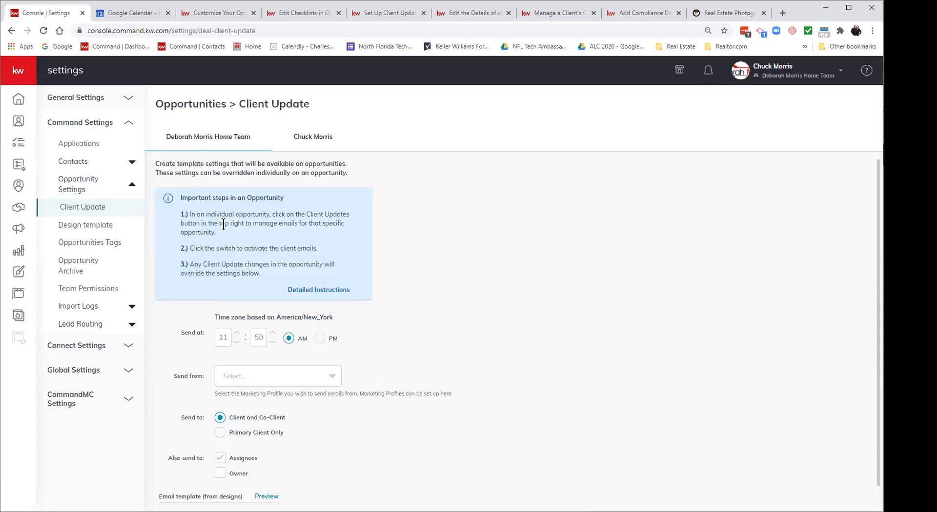
{"action": "left_click", "coordinate": [272, 342]}
{"action": "left_click", "coordinate": [272, 342]}
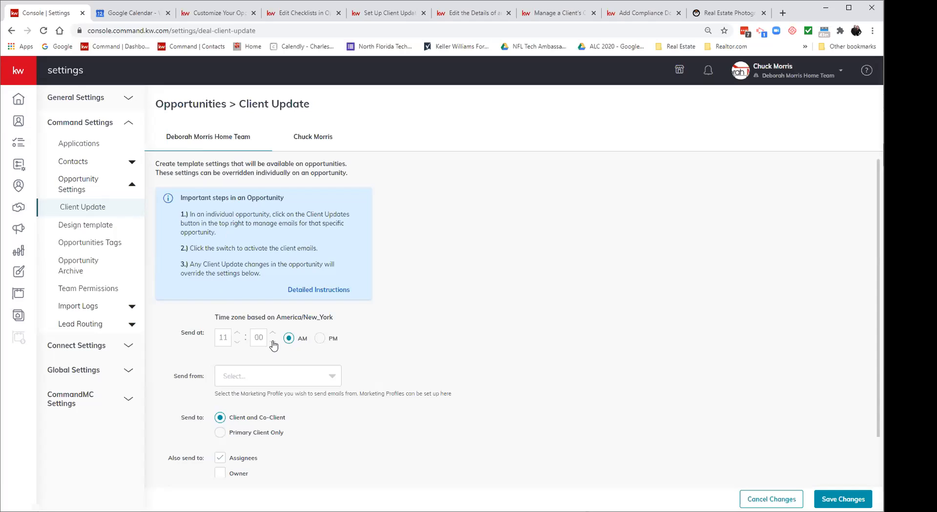
{"action": "left_click", "coordinate": [333, 384]}
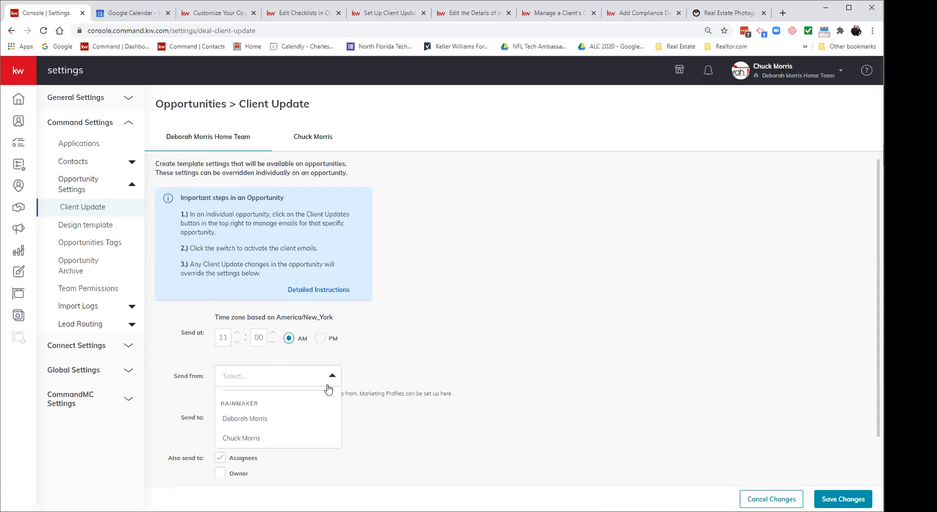
{"action": "left_click", "coordinate": [314, 442]}
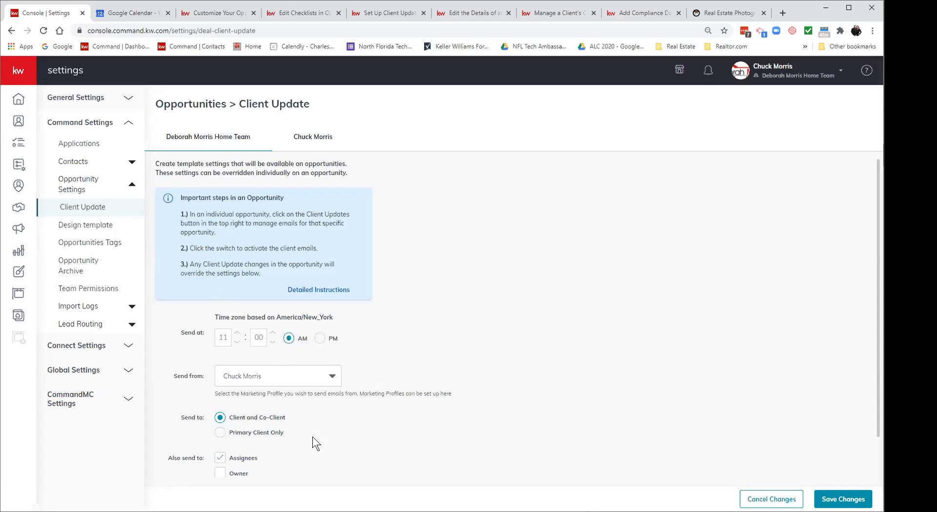
{"action": "left_click", "coordinate": [325, 382]}
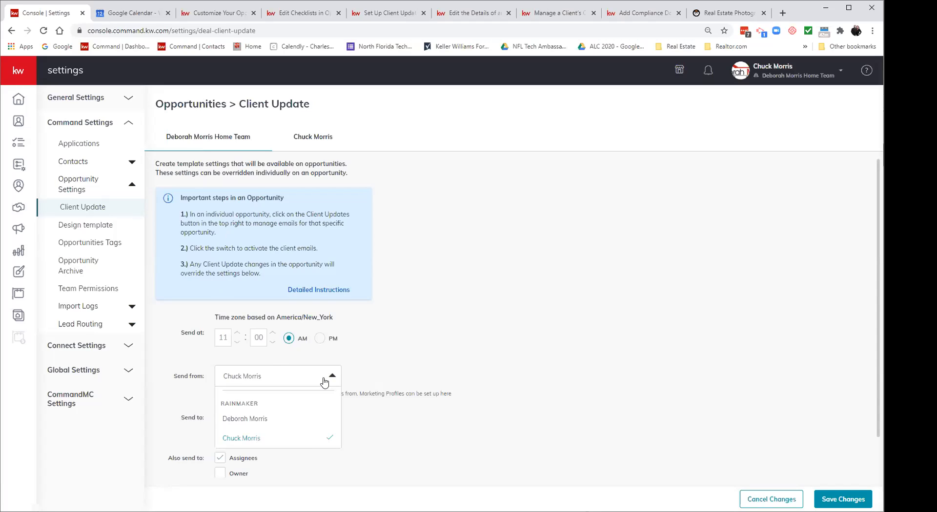
{"action": "left_click", "coordinate": [382, 419]}
Step: Send client updates to Client and Co-Client, and stop copying the owner
{"action": "scroll", "coordinate": [382, 425], "scroll_direction": "down", "scroll_amount": 1}
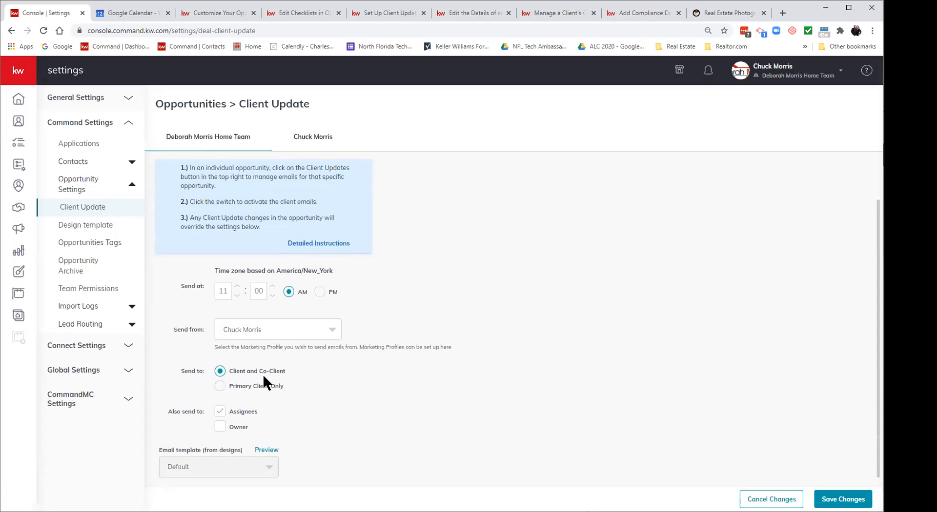
{"action": "left_click", "coordinate": [220, 387]}
{"action": "left_click", "coordinate": [219, 372]}
{"action": "left_click", "coordinate": [220, 427]}
Step: Preview the Default Email Template and scroll through the sample client update email
{"action": "left_click", "coordinate": [266, 450]}
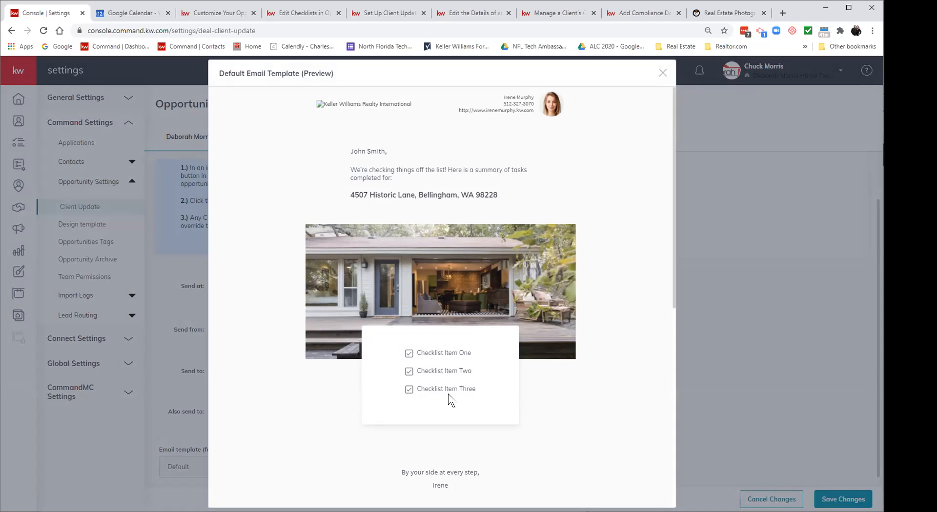
{"action": "scroll", "coordinate": [448, 395], "scroll_direction": "down", "scroll_amount": 1}
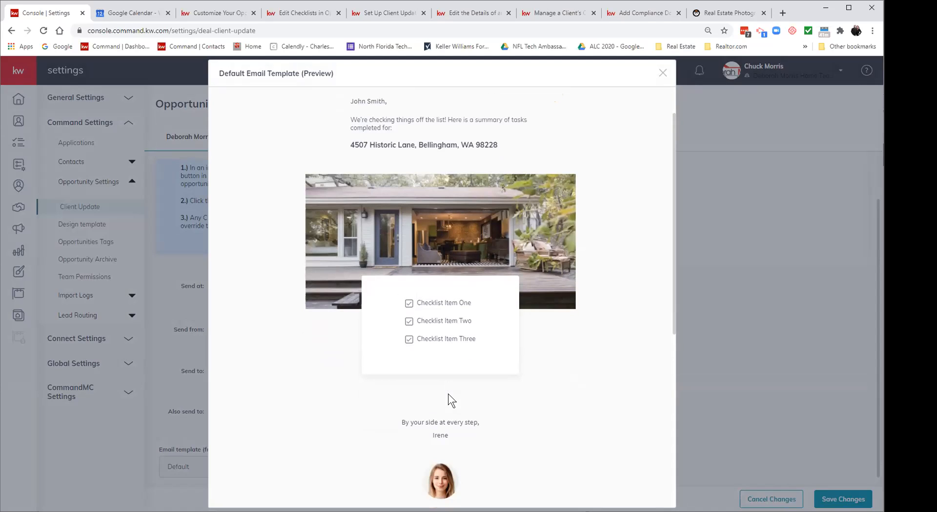
{"action": "scroll", "coordinate": [542, 393], "scroll_direction": "down", "scroll_amount": 4}
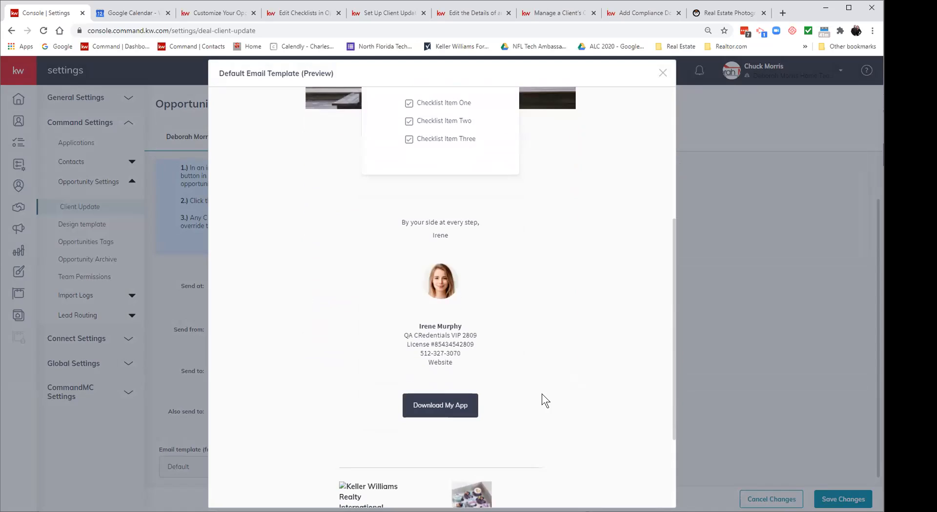
{"action": "scroll", "coordinate": [541, 401], "scroll_direction": "up", "scroll_amount": 1}
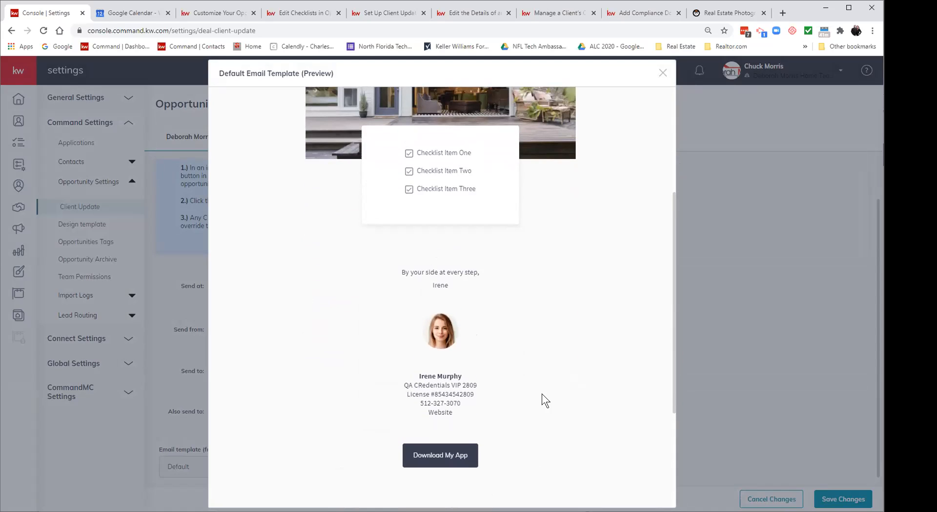
{"action": "scroll", "coordinate": [542, 395], "scroll_direction": "down", "scroll_amount": 3}
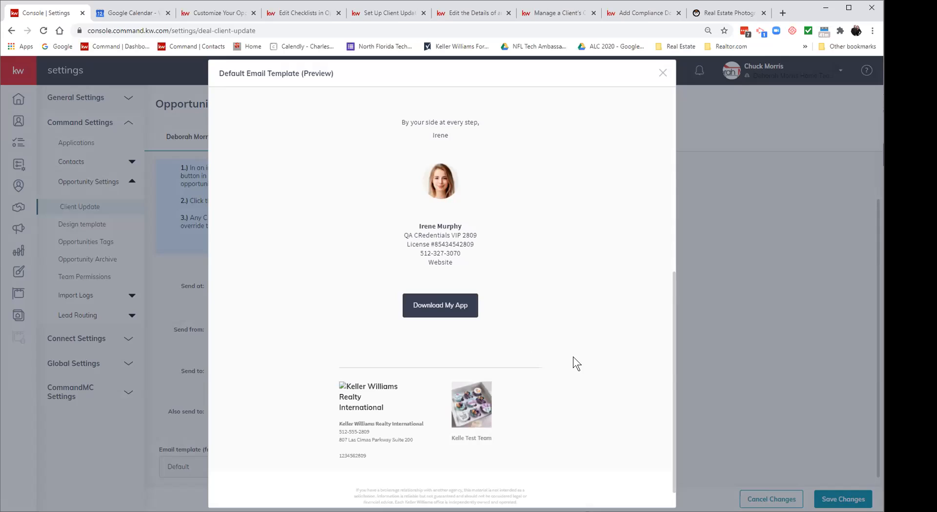
{"action": "scroll", "coordinate": [573, 358], "scroll_direction": "down", "scroll_amount": 1}
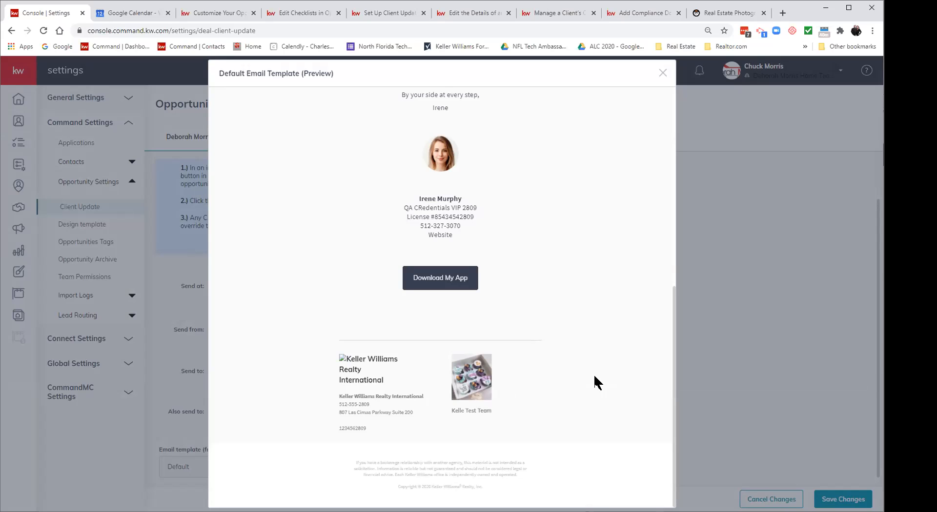
{"action": "scroll", "coordinate": [594, 377], "scroll_direction": "up", "scroll_amount": 8}
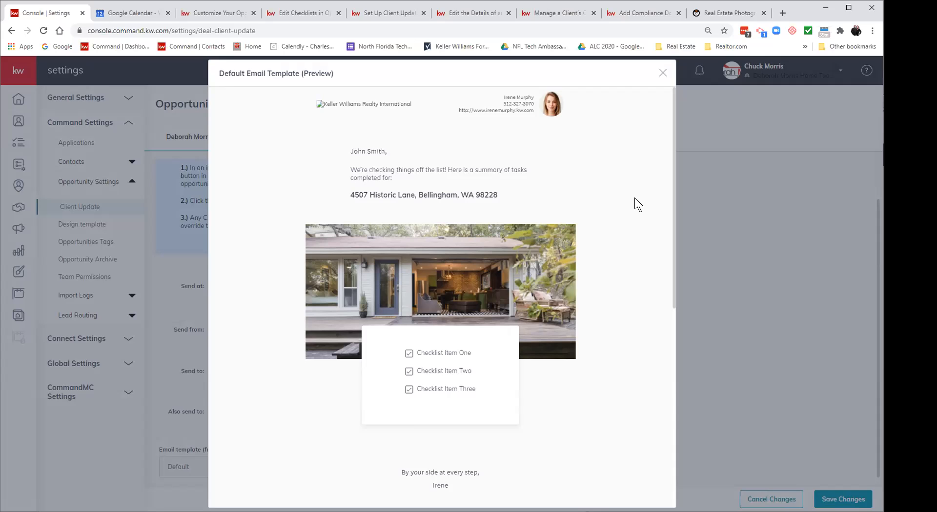
Step: Close the template preview, leave settings without saving, and open the Listings Active board
{"action": "left_click", "coordinate": [661, 73]}
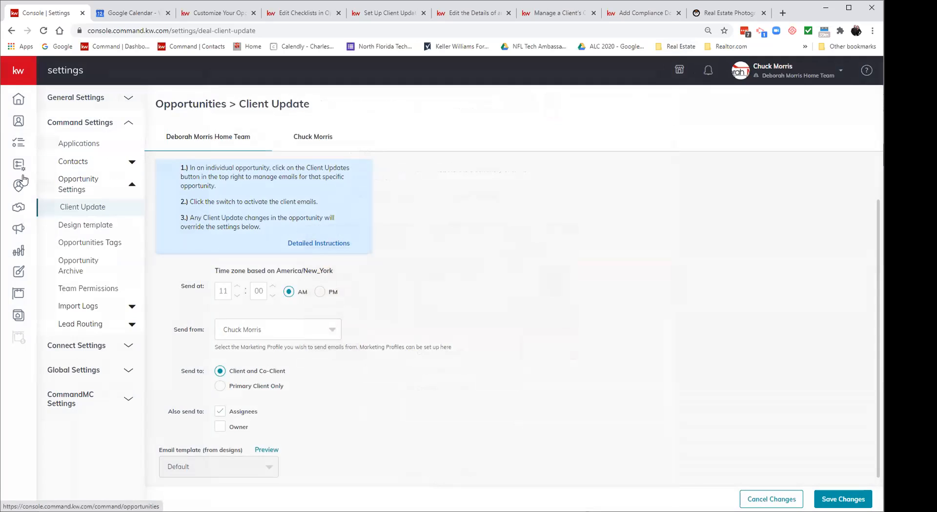
{"action": "mouse_move", "coordinate": [16, 69]}
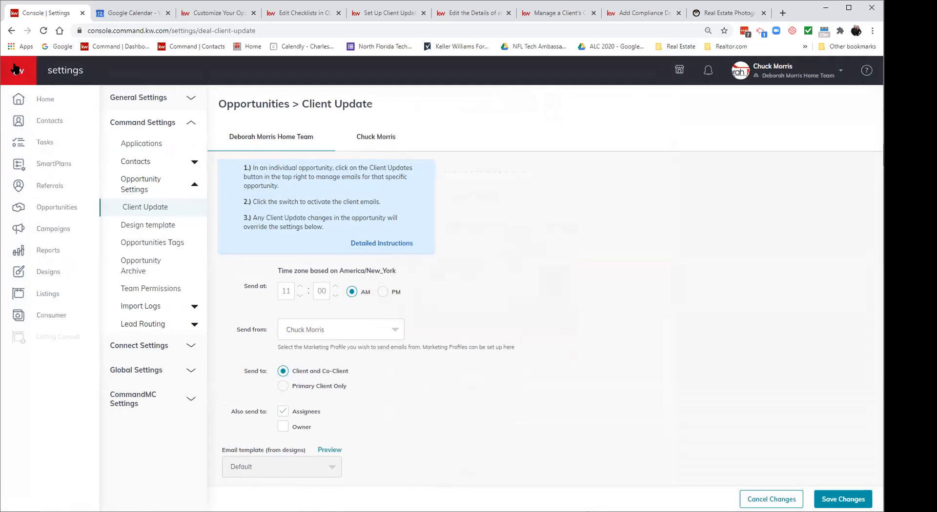
{"action": "left_click", "coordinate": [56, 211]}
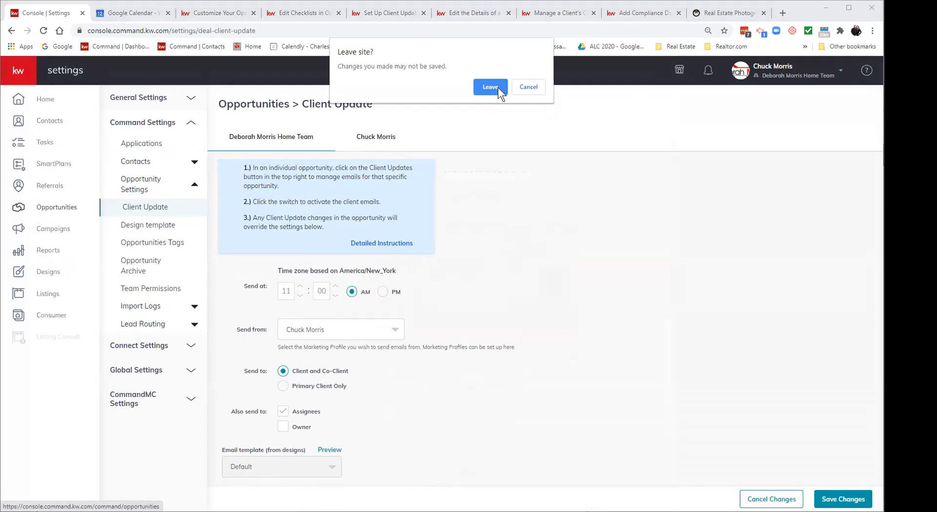
{"action": "left_click", "coordinate": [490, 87]}
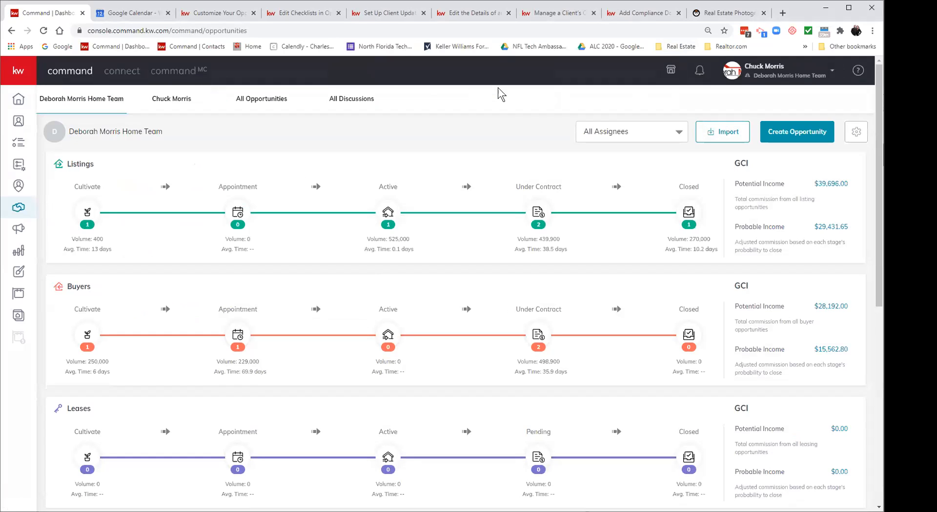
{"action": "left_click", "coordinate": [388, 215]}
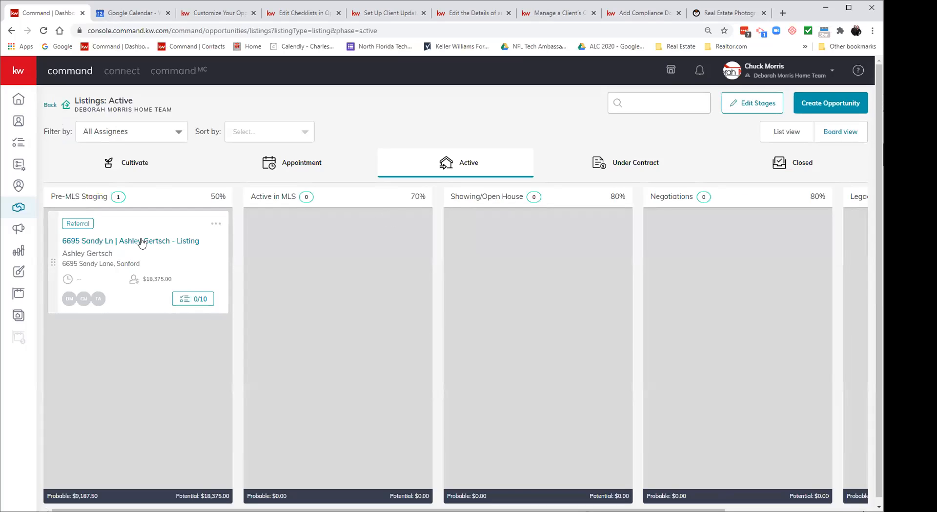
{"action": "left_click", "coordinate": [140, 240]}
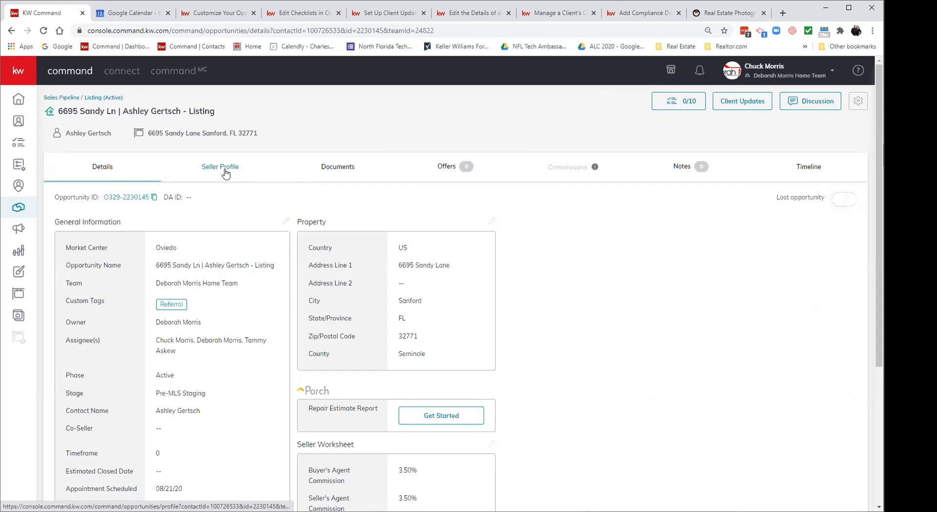
{"action": "left_click", "coordinate": [225, 172]}
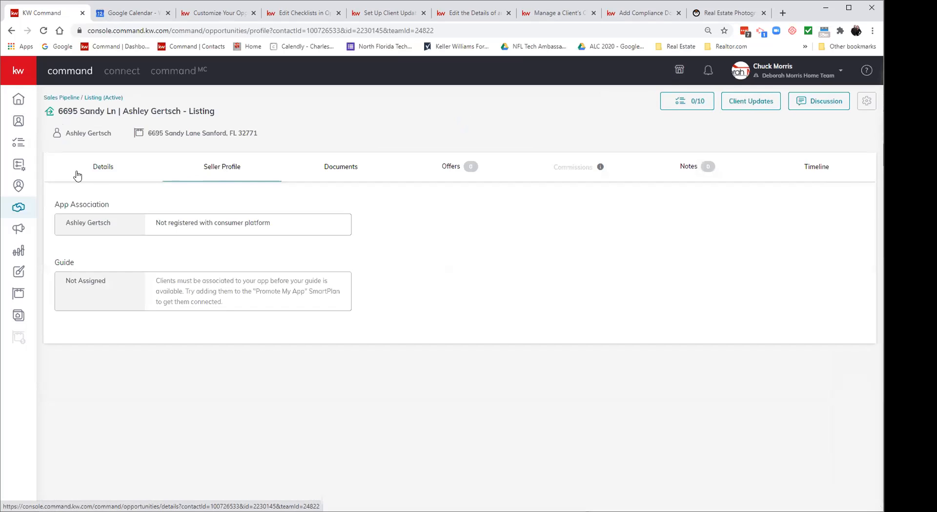
{"action": "left_click", "coordinate": [106, 167]}
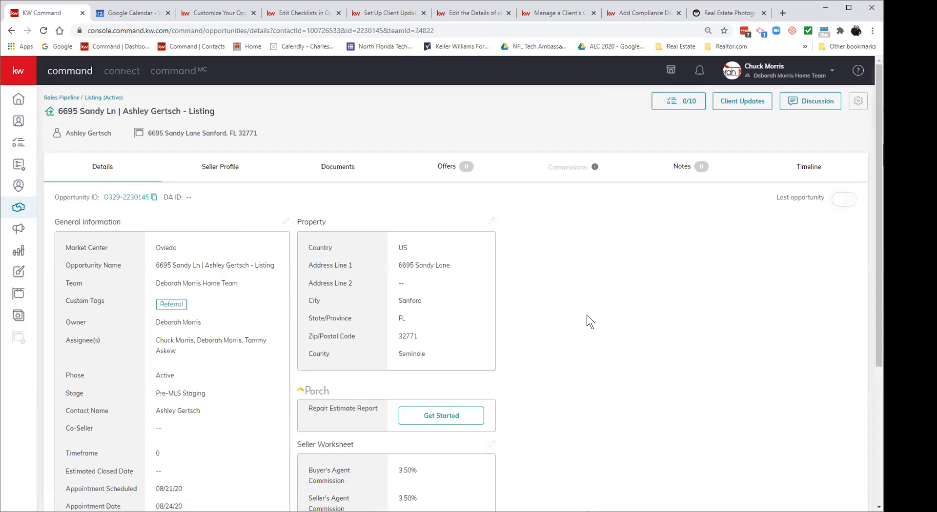
{"action": "scroll", "coordinate": [587, 315], "scroll_direction": "down", "scroll_amount": 1}
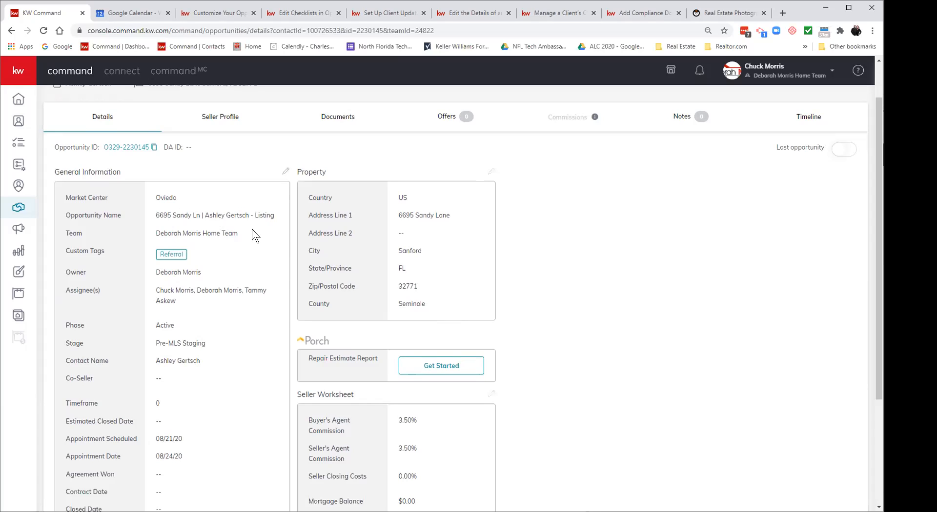
{"action": "left_click_drag", "start_coordinate": [200, 215], "coordinate": [160, 213]}
{"action": "left_click", "coordinate": [262, 231]}
{"action": "scroll", "coordinate": [263, 235], "scroll_direction": "down", "scroll_amount": 1}
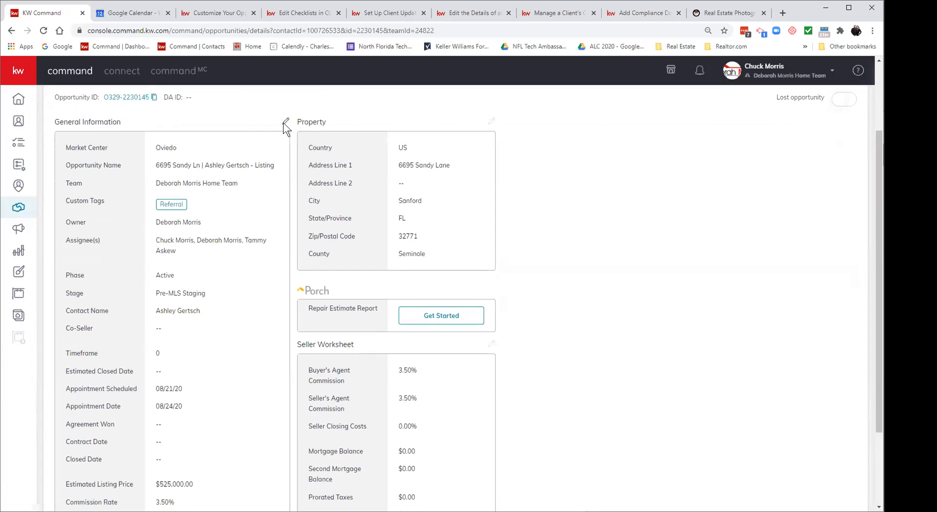
{"action": "scroll", "coordinate": [271, 274], "scroll_direction": "down", "scroll_amount": 1}
{"action": "scroll", "coordinate": [270, 274], "scroll_direction": "up", "scroll_amount": 1}
{"action": "scroll", "coordinate": [271, 274], "scroll_direction": "down", "scroll_amount": 2}
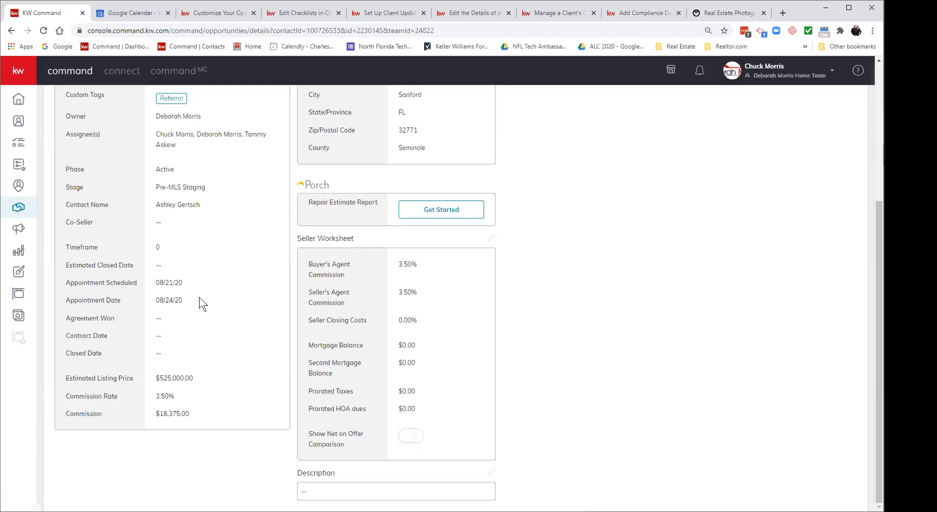
{"action": "scroll", "coordinate": [199, 298], "scroll_direction": "up", "scroll_amount": 2}
{"action": "scroll", "coordinate": [200, 298], "scroll_direction": "down", "scroll_amount": 1}
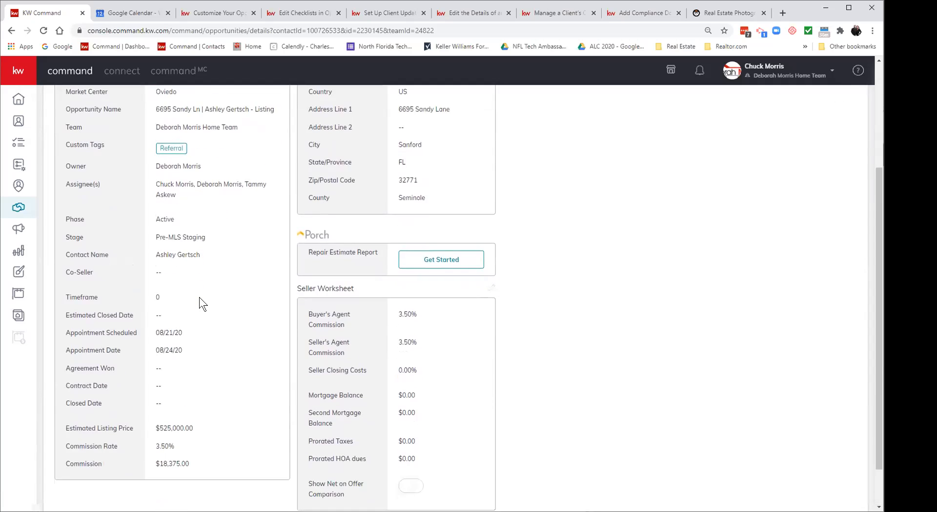
{"action": "scroll", "coordinate": [199, 298], "scroll_direction": "up", "scroll_amount": 1}
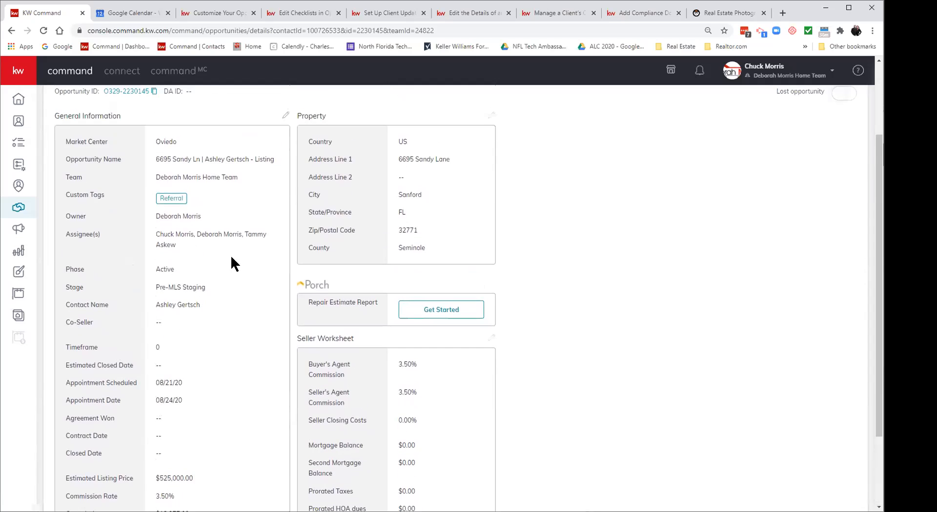
Step: In General Information, set Agreement Won to 10/10/2020 and Commission Rate to 3.00%, then save
{"action": "left_click", "coordinate": [286, 115]}
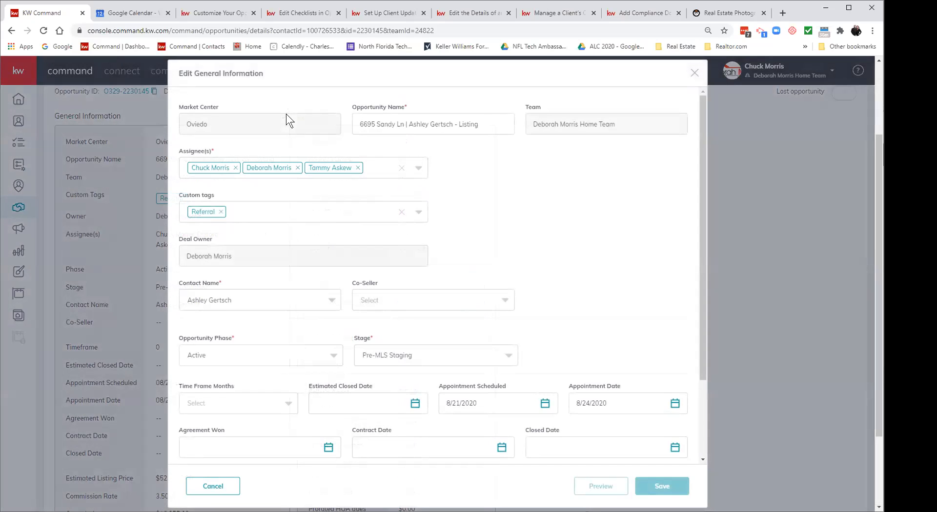
{"action": "left_click", "coordinate": [260, 451]}
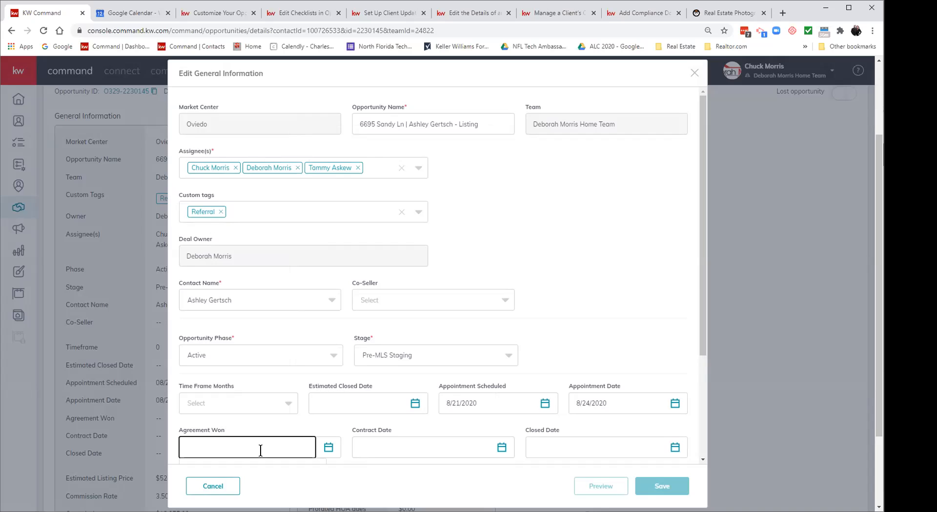
{"action": "left_click", "coordinate": [328, 449]}
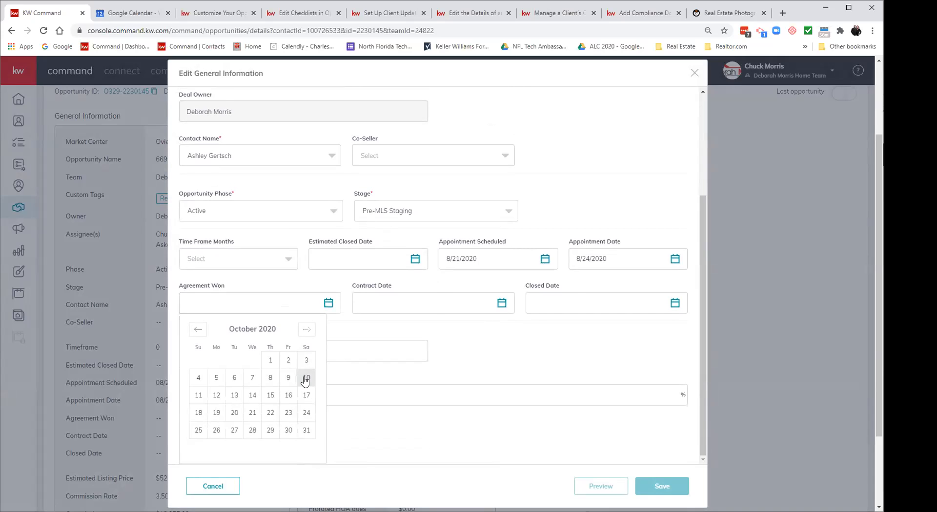
{"action": "left_click", "coordinate": [306, 378]}
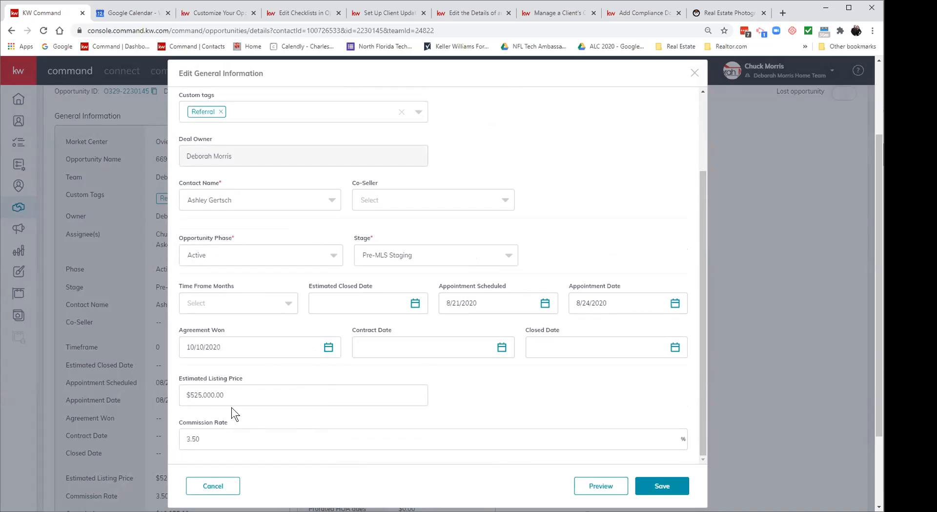
{"action": "left_click", "coordinate": [228, 441]}
{"action": "key", "text": "BackSpace"}
{"action": "key", "text": "BackSpace"}
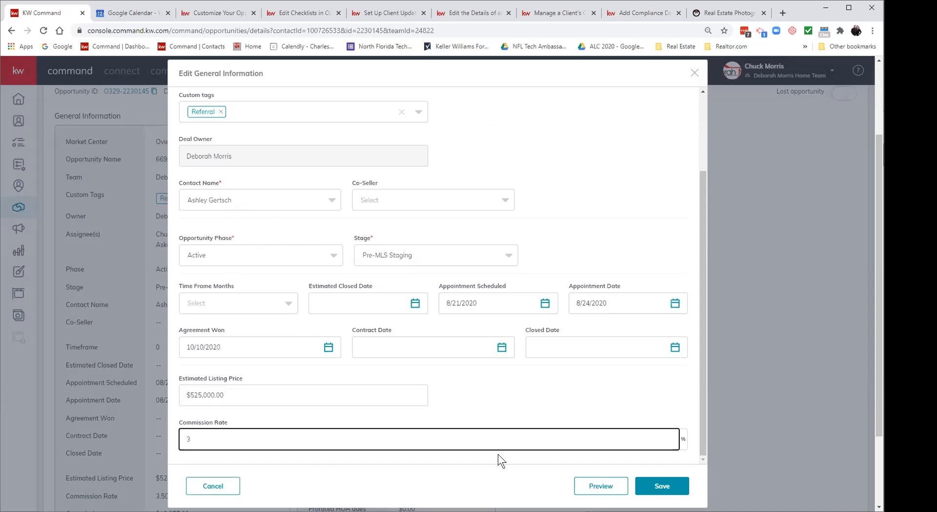
{"action": "left_click", "coordinate": [671, 483]}
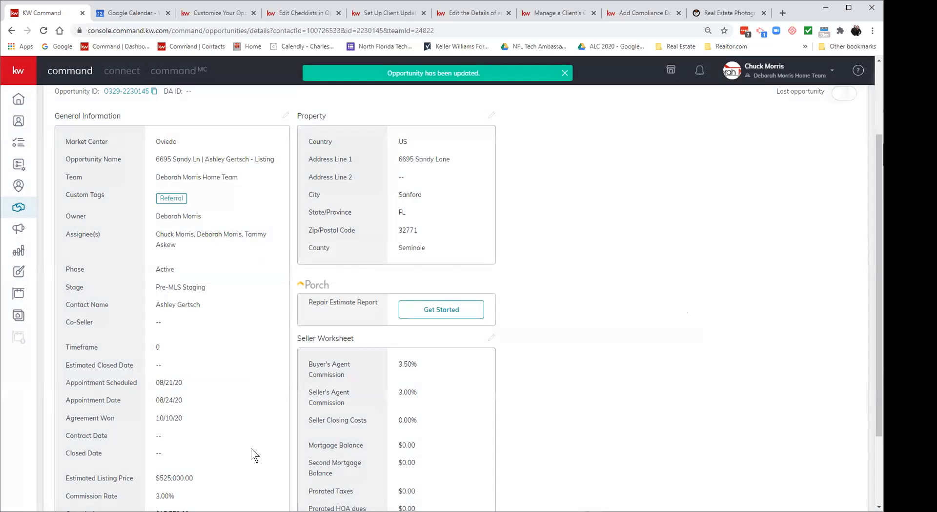
Step: Open the Seller Worksheet editor showing 3.50% buyer's and 3.00% seller's agent commission
{"action": "scroll", "coordinate": [214, 455], "scroll_direction": "down", "scroll_amount": 1}
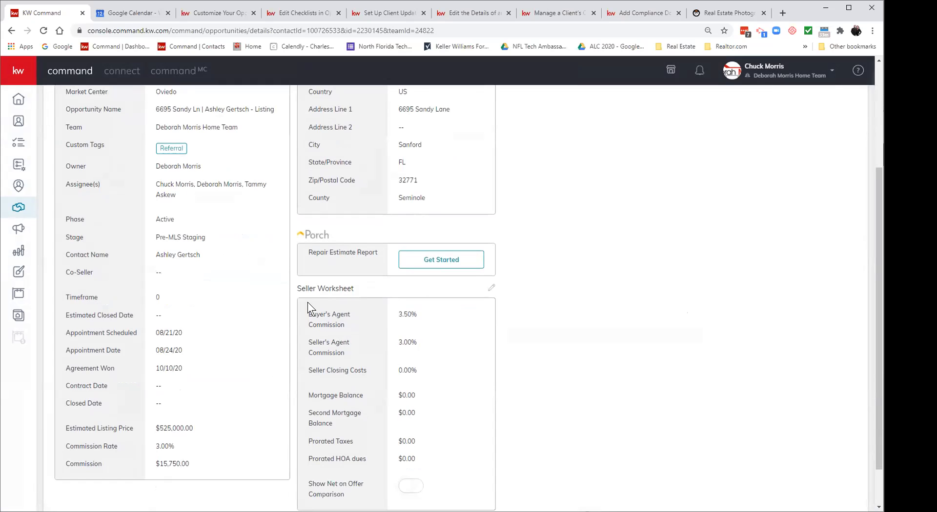
{"action": "left_click", "coordinate": [490, 286]}
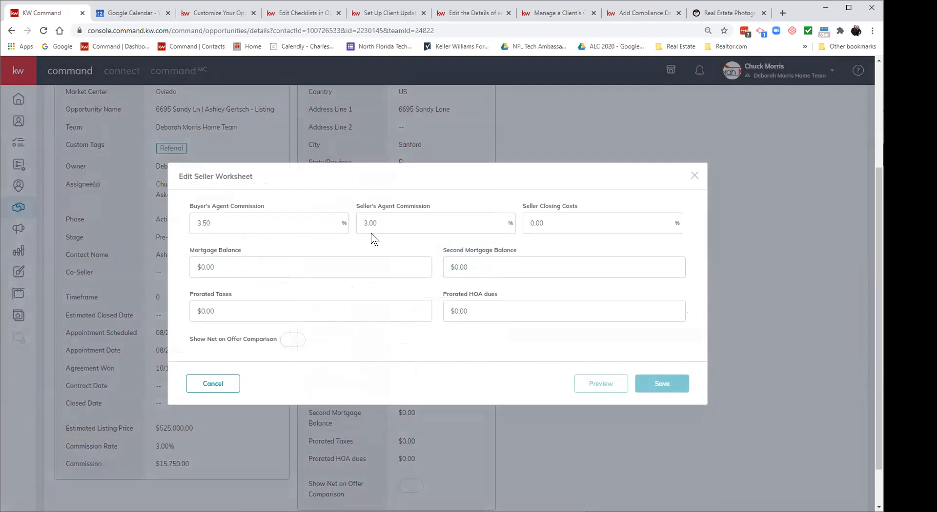
Step: Change the Buyer's Agent Commission from 3.50% to 3 and save the worksheet
{"action": "left_click", "coordinate": [215, 222]}
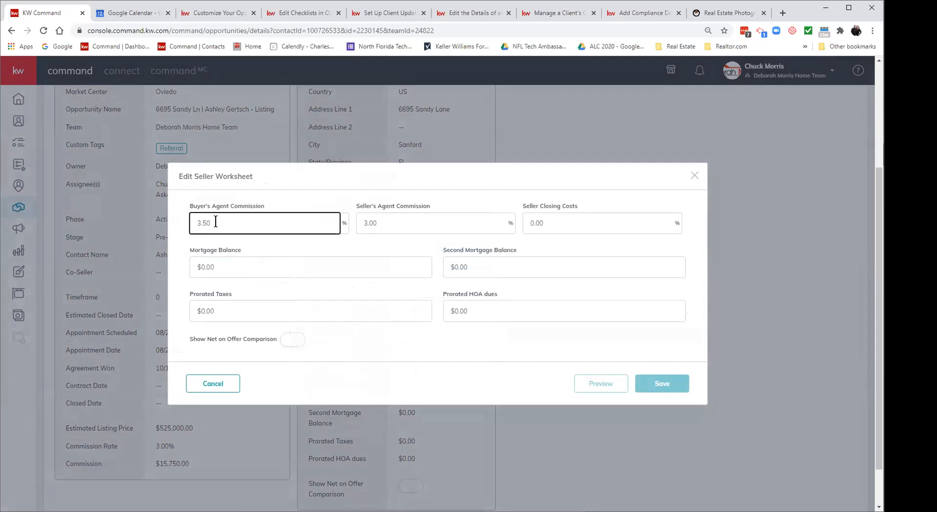
{"action": "key", "text": "BackSpace"}
{"action": "key", "text": "BackSpace"}
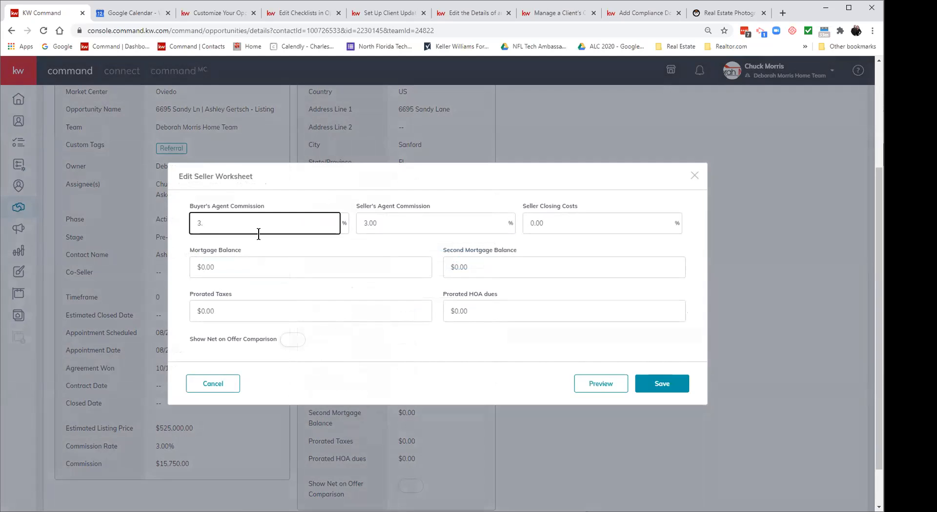
{"action": "left_click", "coordinate": [649, 383]}
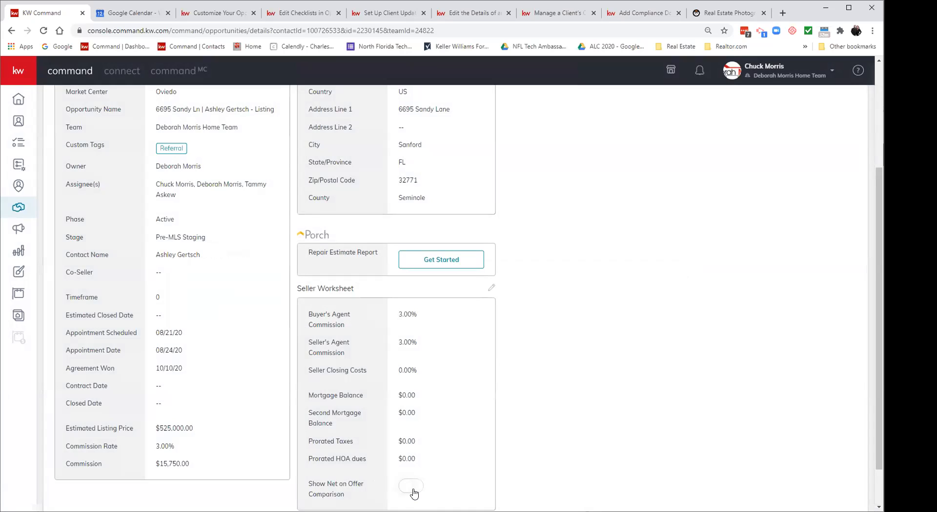
Step: Switch to the listing's Seller Profile tab, which shows no guide assigned
{"action": "scroll", "coordinate": [414, 494], "scroll_direction": "down", "scroll_amount": 1}
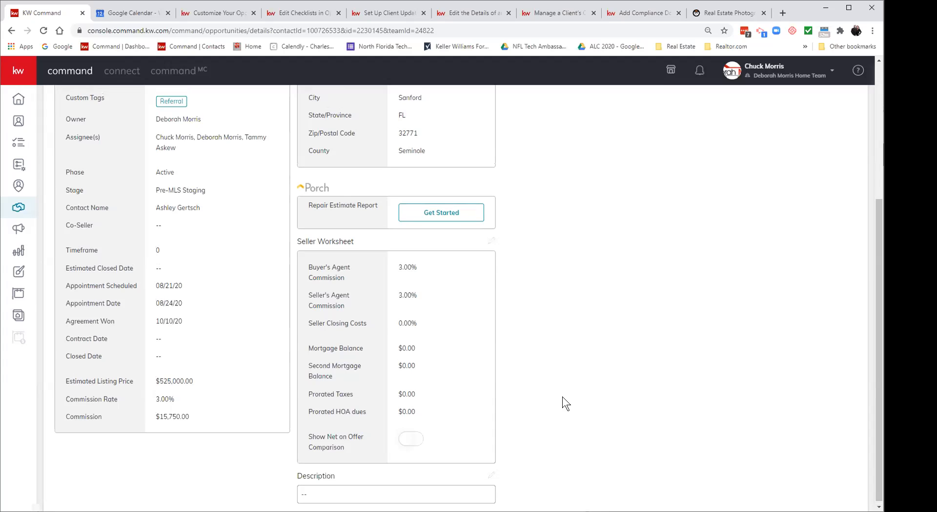
{"action": "scroll", "coordinate": [562, 397], "scroll_direction": "up", "scroll_amount": 4}
{"action": "scroll", "coordinate": [562, 396], "scroll_direction": "down", "scroll_amount": 1}
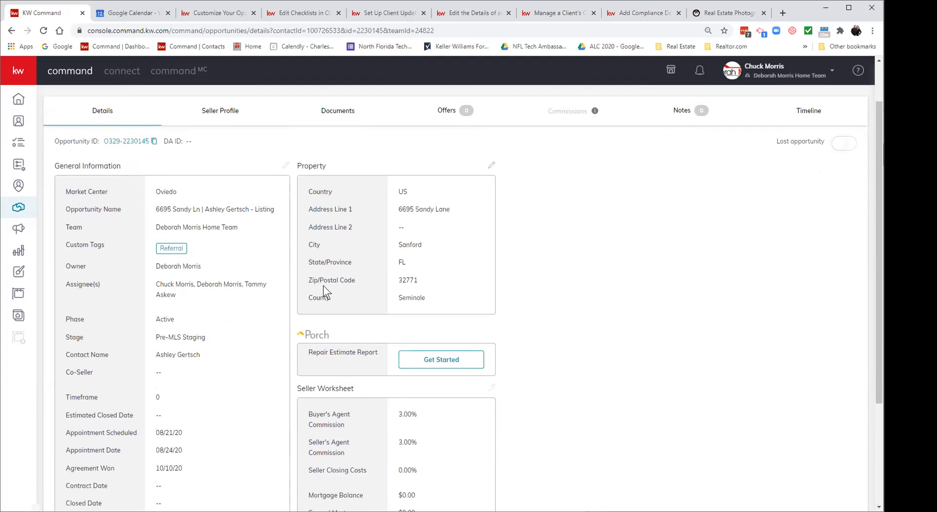
{"action": "left_click", "coordinate": [221, 114]}
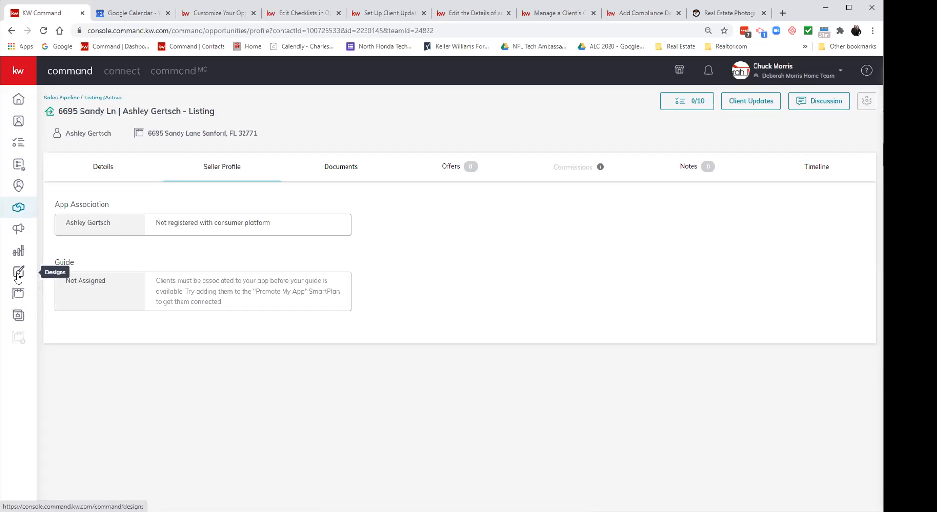
Step: Go to consumer landing pages, open Guide Builder, and open the Buying guide
{"action": "left_click", "coordinate": [18, 317]}
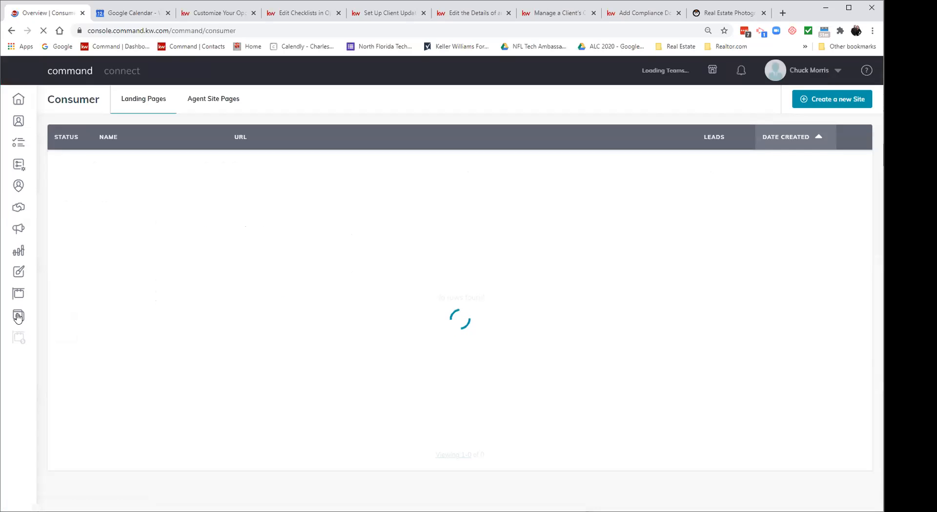
{"action": "left_click", "coordinate": [271, 99]}
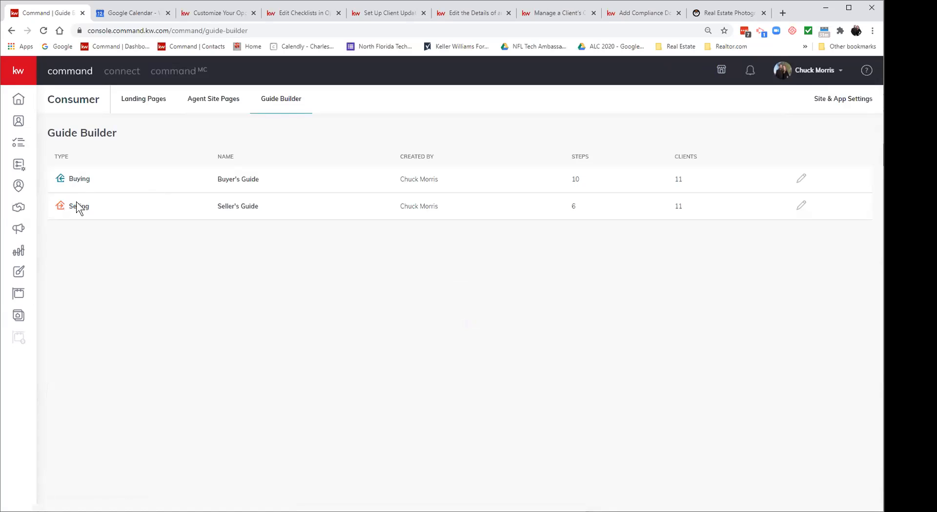
{"action": "left_click", "coordinate": [78, 181]}
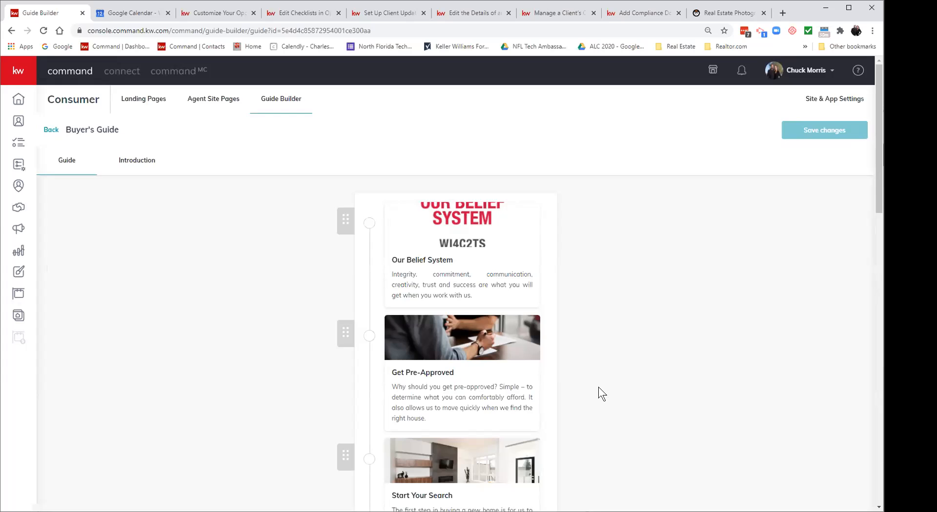
{"action": "scroll", "coordinate": [598, 387], "scroll_direction": "down", "scroll_amount": 2}
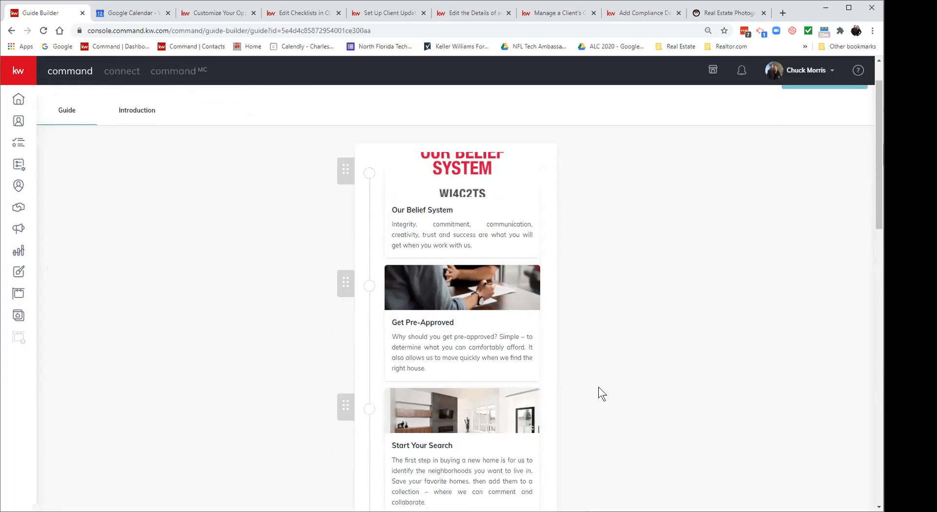
{"action": "scroll", "coordinate": [598, 388], "scroll_direction": "up", "scroll_amount": 1}
{"action": "scroll", "coordinate": [598, 387], "scroll_direction": "up", "scroll_amount": 1}
{"action": "scroll", "coordinate": [598, 387], "scroll_direction": "down", "scroll_amount": 2}
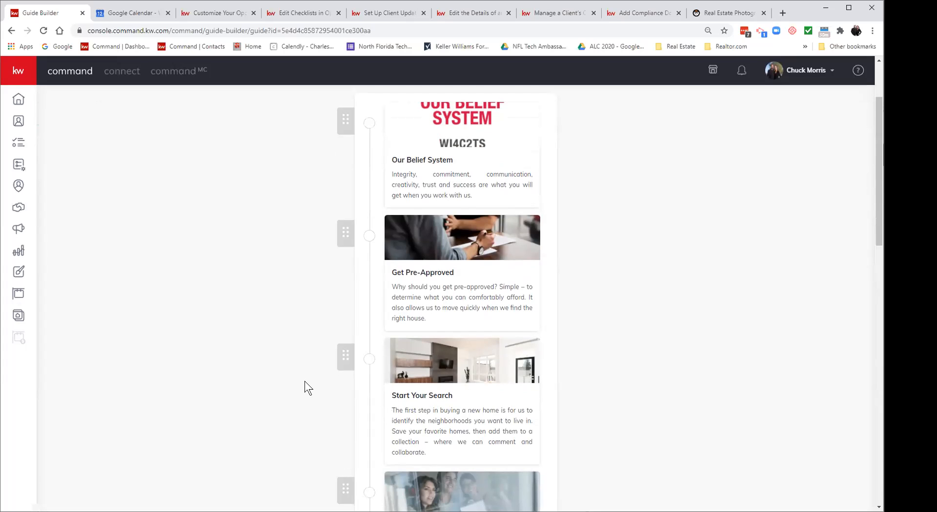
{"action": "left_click_drag", "start_coordinate": [341, 357], "coordinate": [344, 232]}
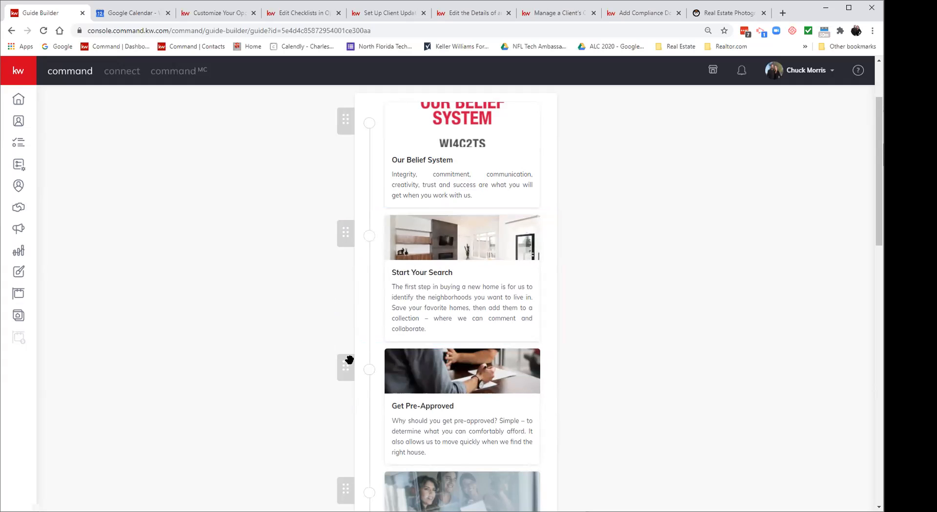
{"action": "left_click_drag", "start_coordinate": [346, 374], "coordinate": [341, 237]}
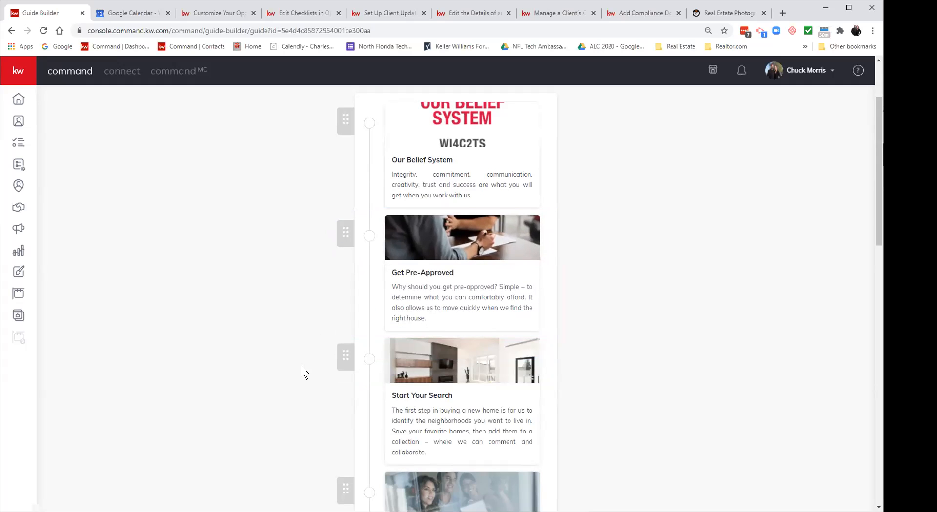
{"action": "scroll", "coordinate": [302, 367], "scroll_direction": "down", "scroll_amount": 4}
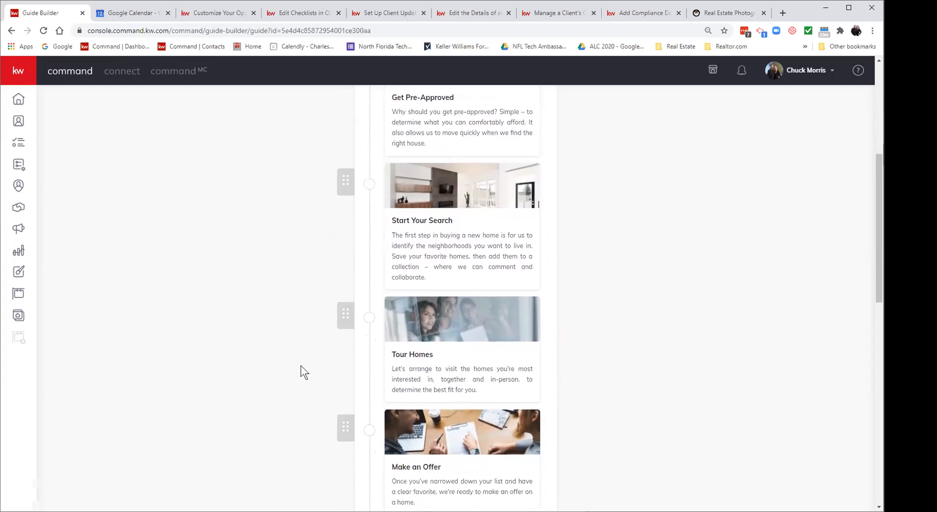
{"action": "scroll", "coordinate": [301, 366], "scroll_direction": "down", "scroll_amount": 5}
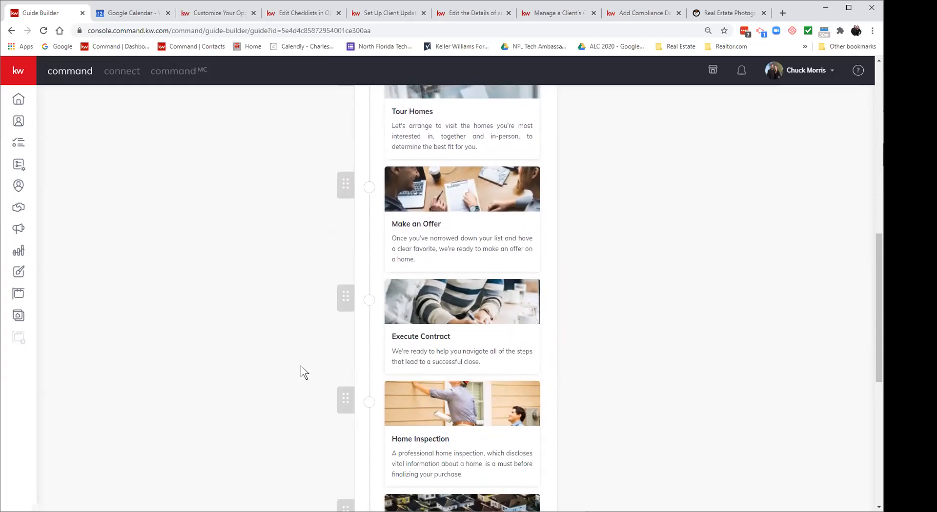
{"action": "scroll", "coordinate": [300, 372], "scroll_direction": "down", "scroll_amount": 1}
{"action": "scroll", "coordinate": [301, 367], "scroll_direction": "down", "scroll_amount": 2}
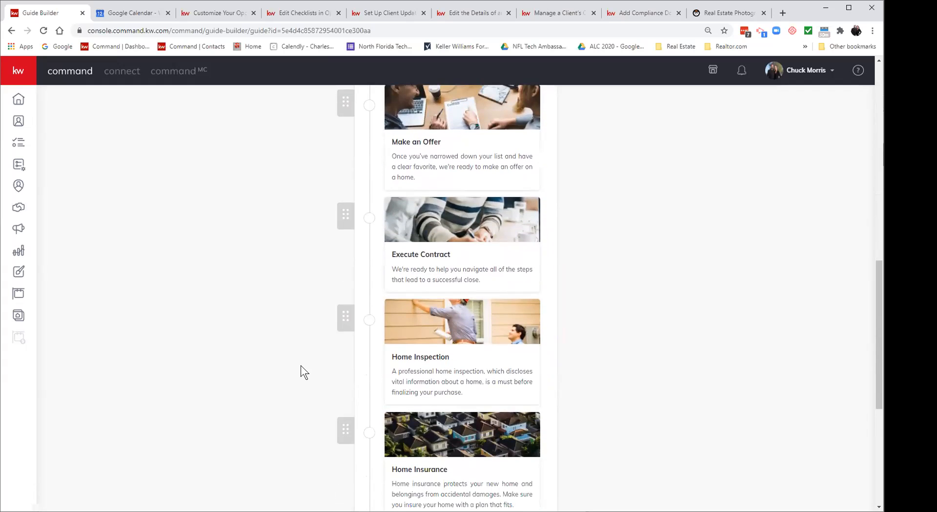
{"action": "scroll", "coordinate": [300, 366], "scroll_direction": "down", "scroll_amount": 1}
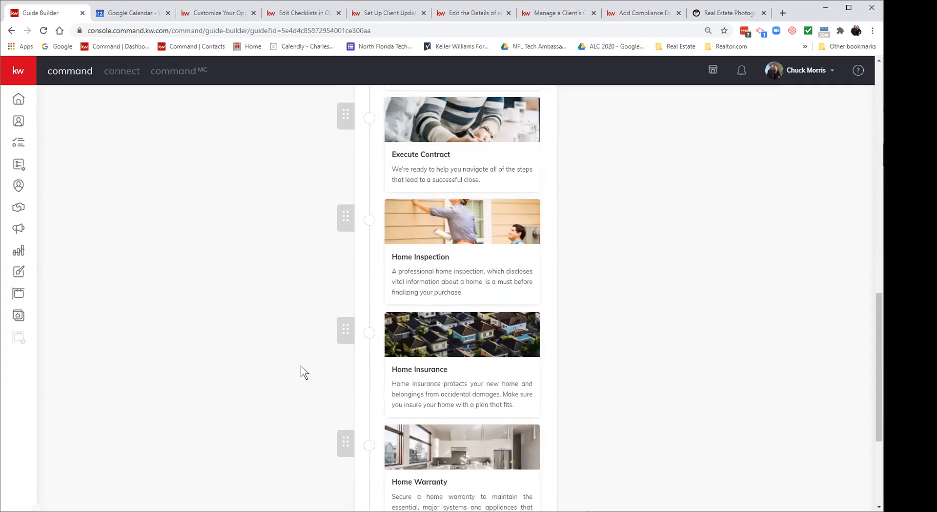
{"action": "scroll", "coordinate": [300, 366], "scroll_direction": "down", "scroll_amount": 2}
{"action": "scroll", "coordinate": [301, 366], "scroll_direction": "down", "scroll_amount": 2}
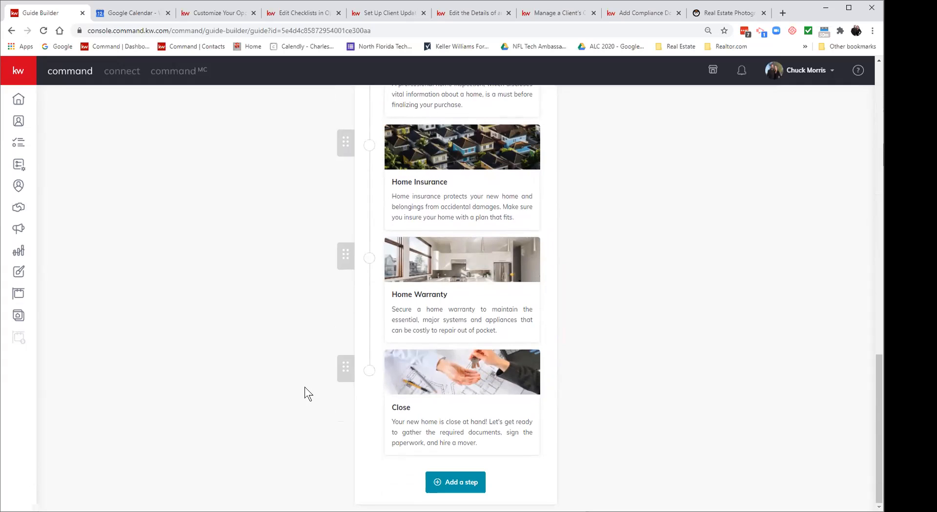
{"action": "left_click", "coordinate": [454, 477]}
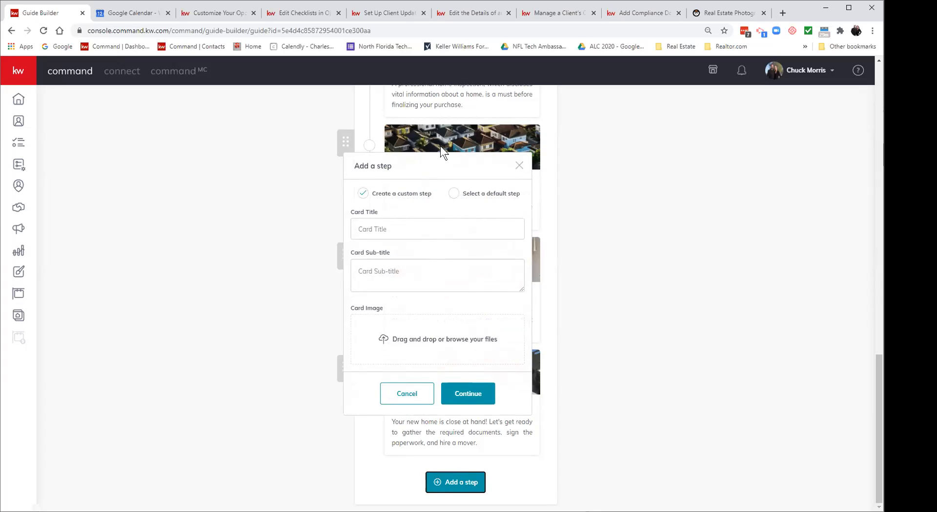
{"action": "left_click", "coordinate": [406, 396]}
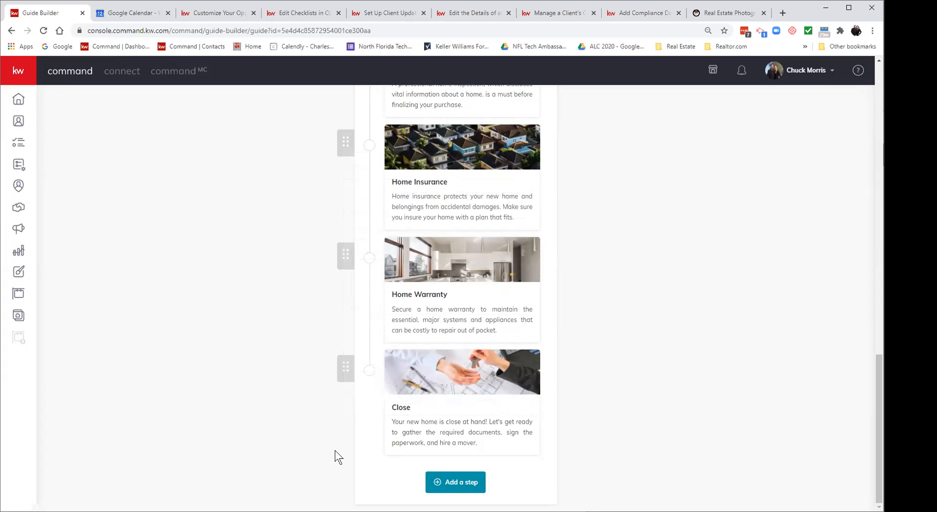
Step: Return to the top of the Buyer's Guide, then switch to the Opportunities pipeline
{"action": "scroll", "coordinate": [293, 415], "scroll_direction": "up", "scroll_amount": 5}
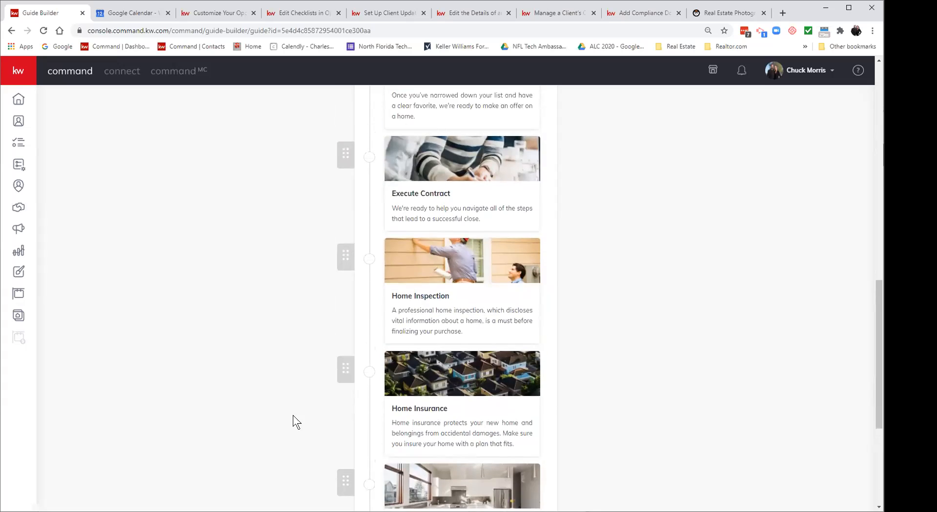
{"action": "scroll", "coordinate": [293, 415], "scroll_direction": "up", "scroll_amount": 13}
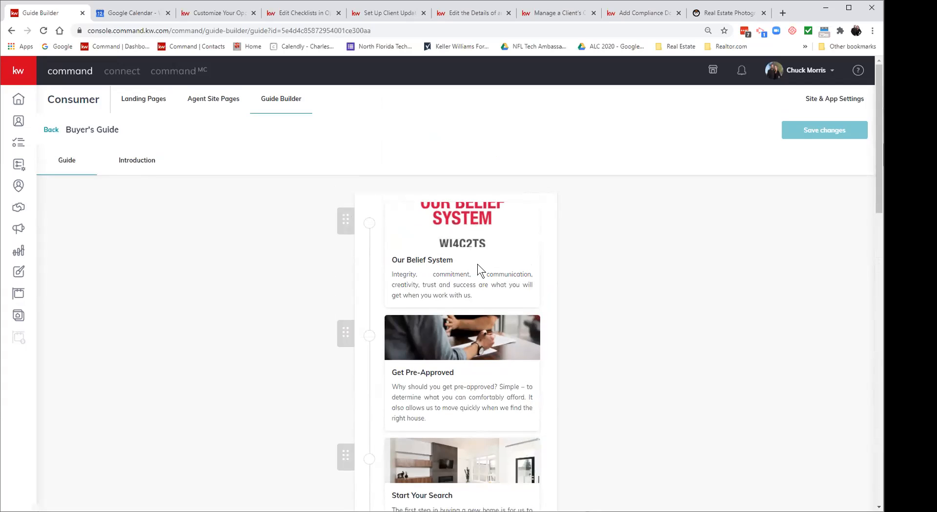
{"action": "left_click", "coordinate": [18, 207]}
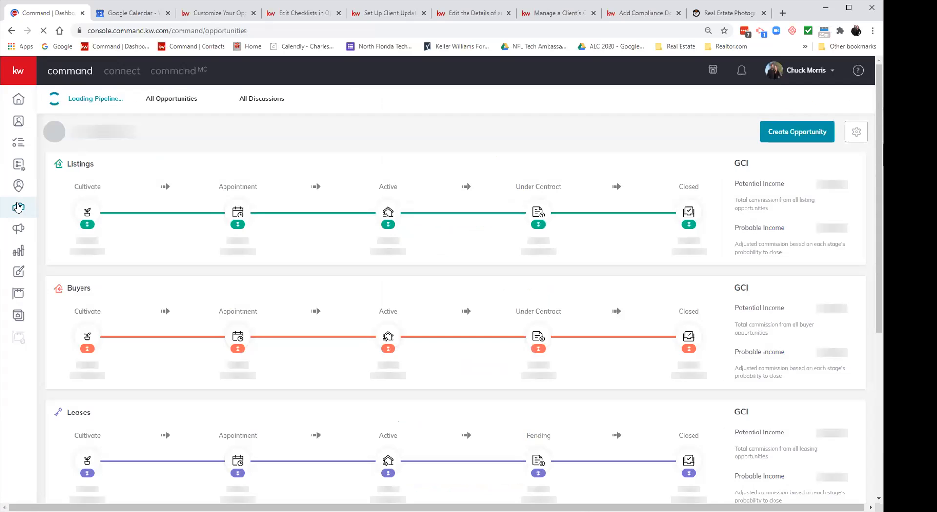
Step: Open the Kept opportunity under the Buyers Appointment stage and view its Buyer Profile
{"action": "left_click", "coordinate": [234, 313]}
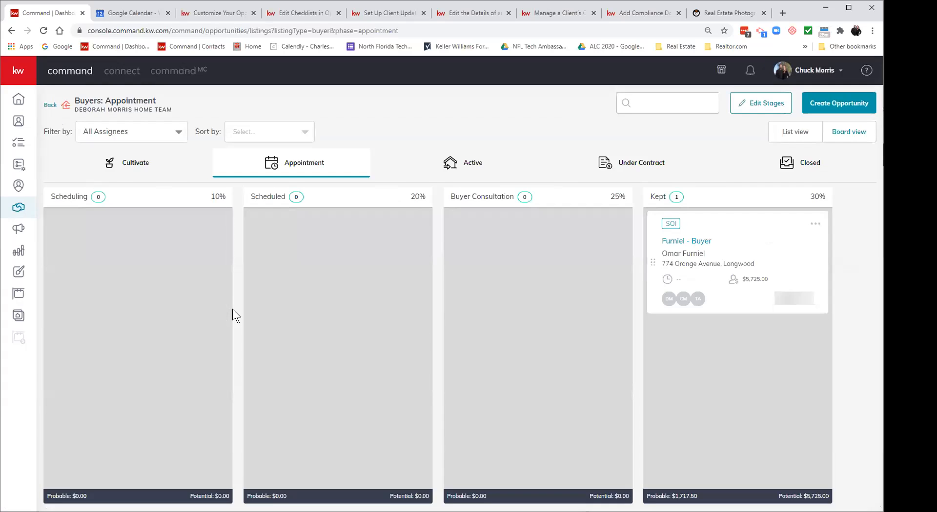
{"action": "left_click", "coordinate": [688, 241]}
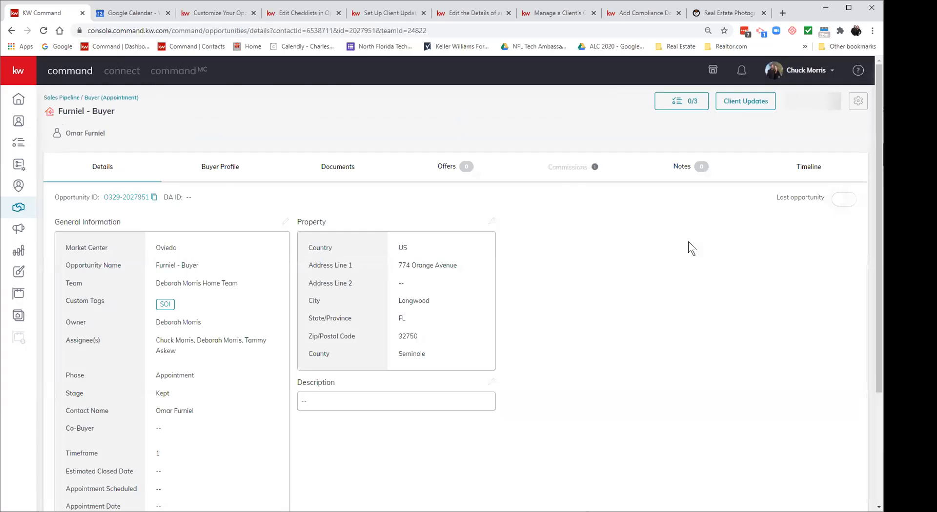
{"action": "left_click", "coordinate": [225, 169]}
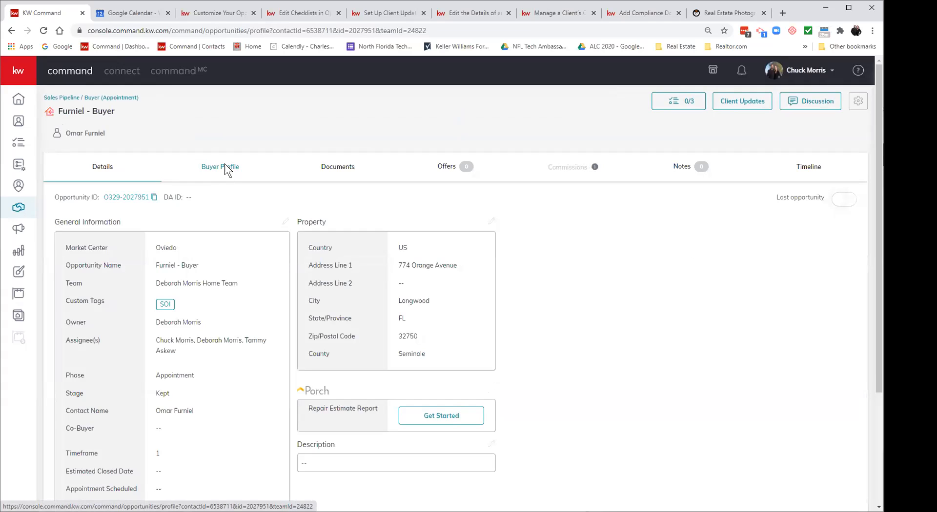
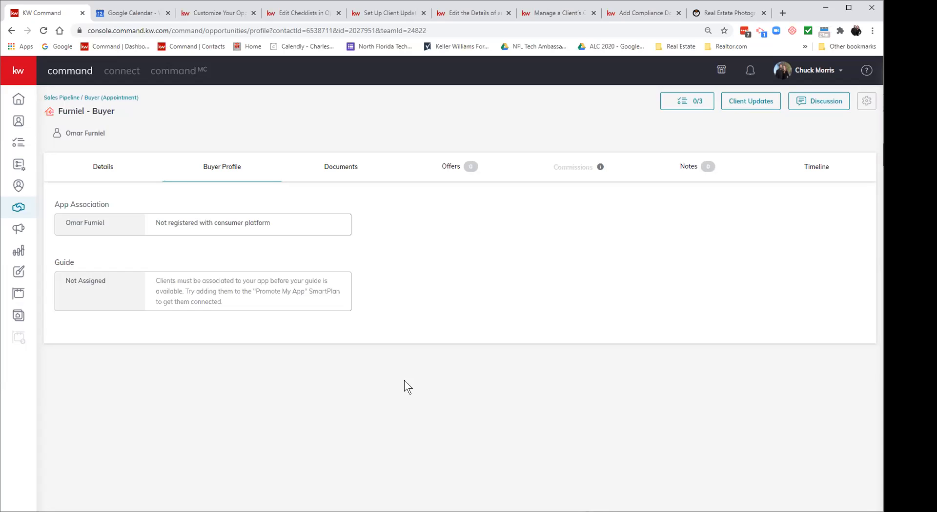
Step: Show the buyer opportunity's Documents tab with its Single Family Home or Townhouse checklist
{"action": "left_click", "coordinate": [344, 174]}
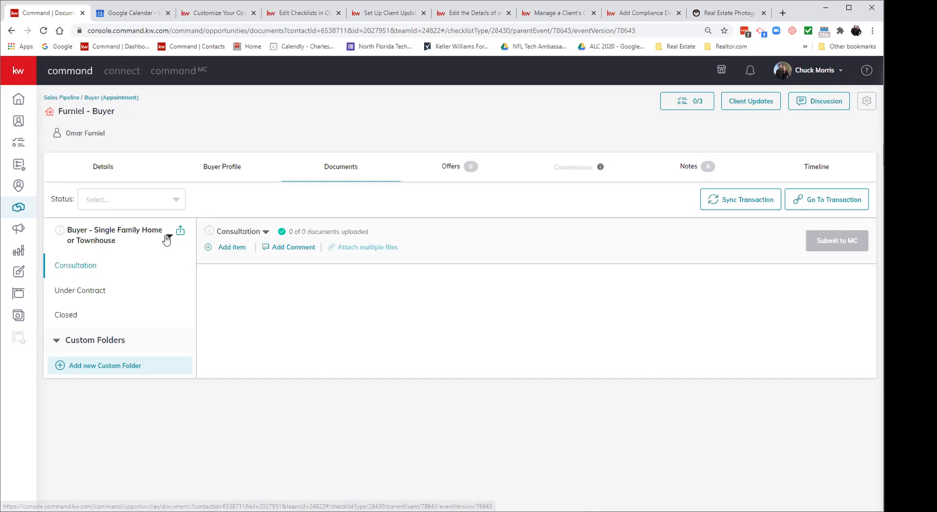
Step: Review the checklist types, then toggle between the Consultation and Under Contract stages and their version options
{"action": "left_click", "coordinate": [167, 237]}
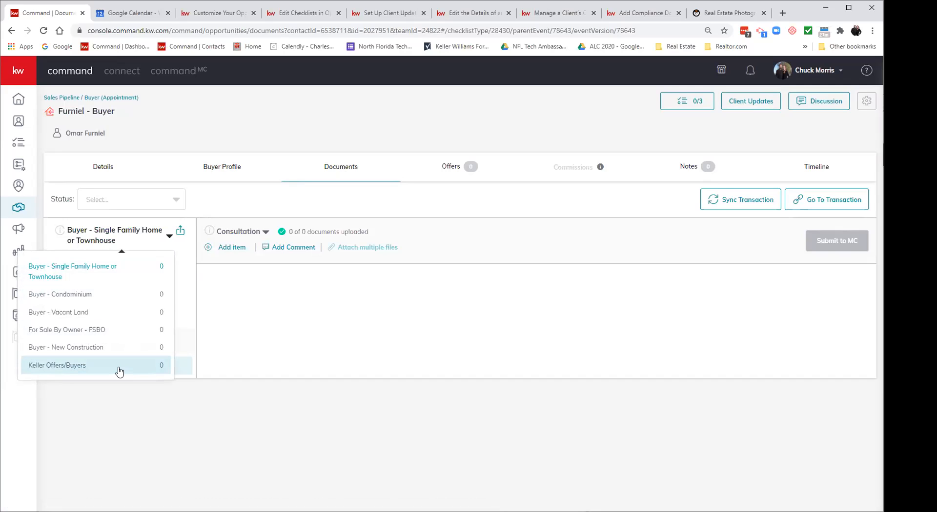
{"action": "left_click", "coordinate": [115, 275]}
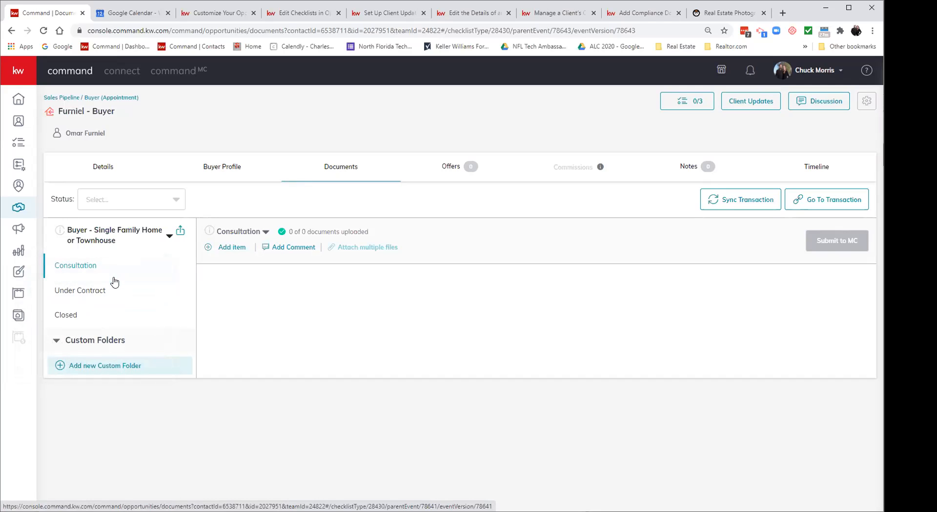
{"action": "left_click", "coordinate": [88, 291]}
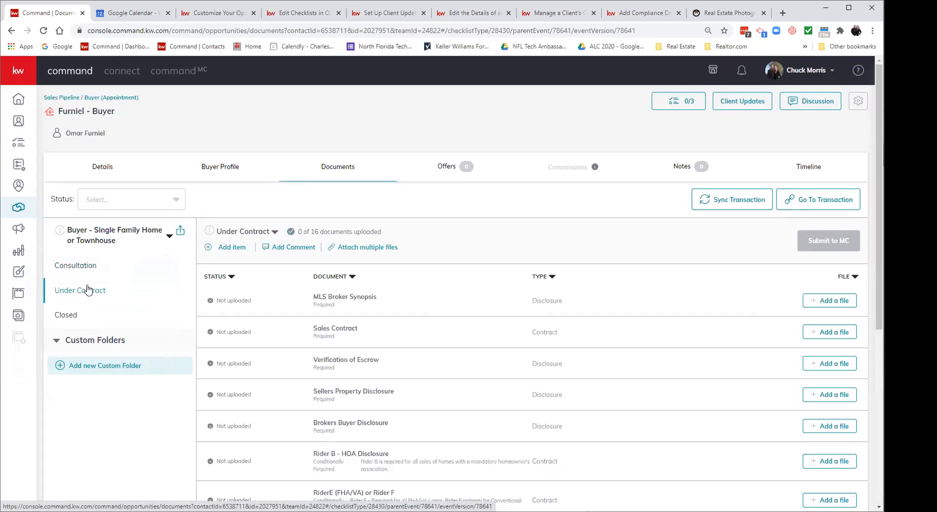
{"action": "left_click", "coordinate": [274, 233]}
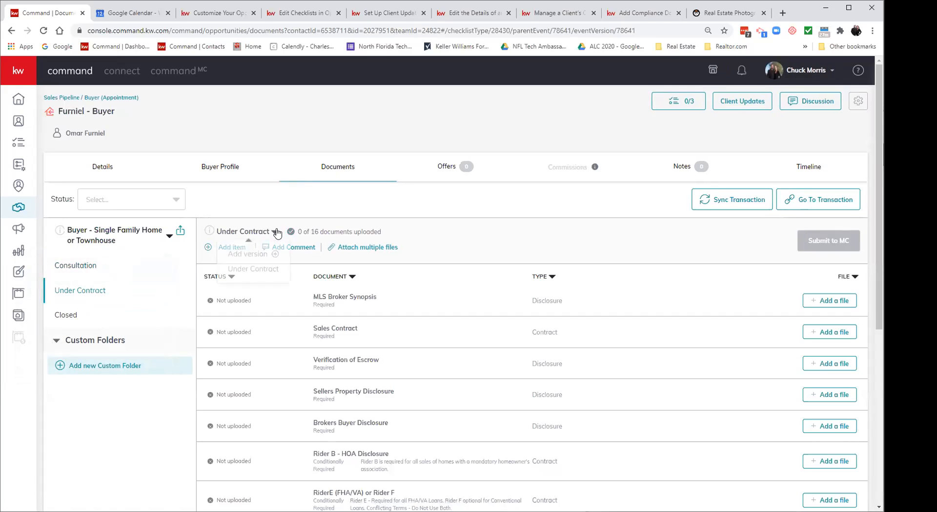
{"action": "left_click", "coordinate": [89, 265]}
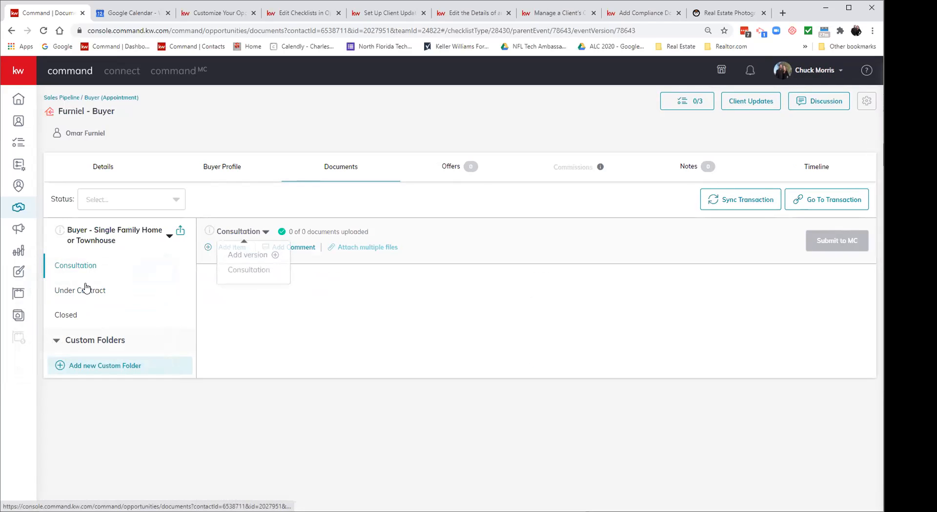
{"action": "left_click", "coordinate": [265, 232]}
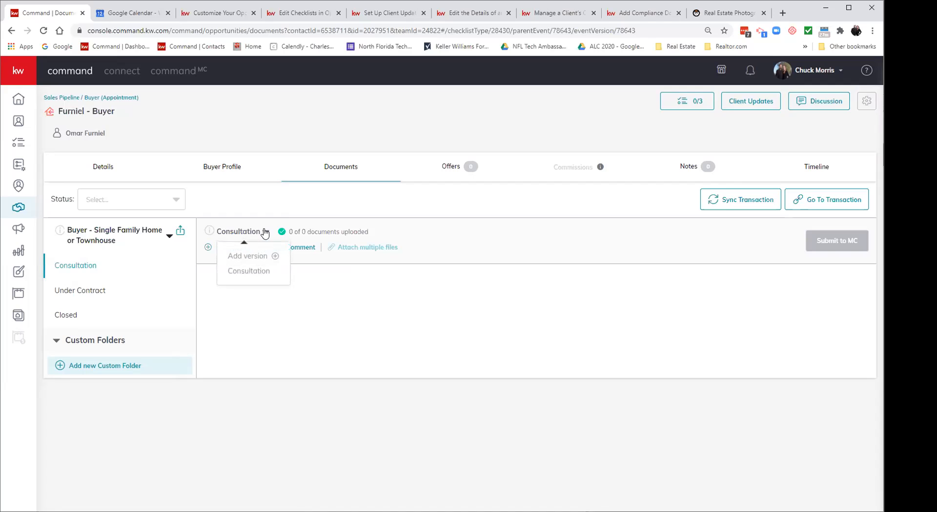
{"action": "left_click", "coordinate": [73, 292]}
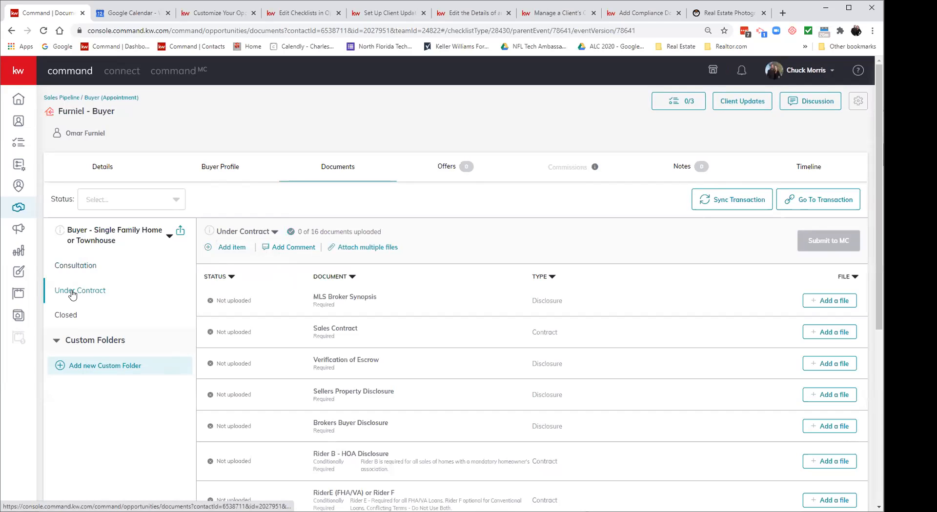
{"action": "left_click", "coordinate": [79, 266]}
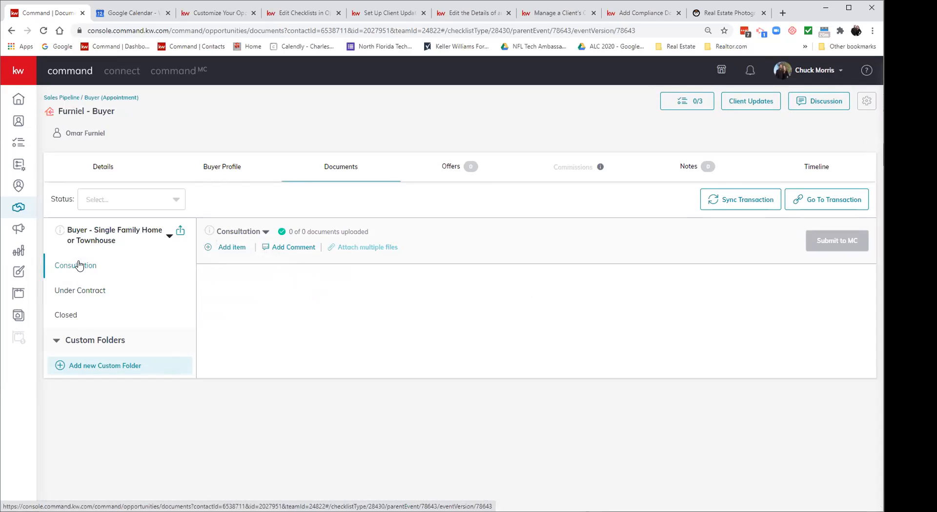
Step: Scroll through the 16 required Under Contract documents, none uploaded yet
{"action": "left_click", "coordinate": [81, 292]}
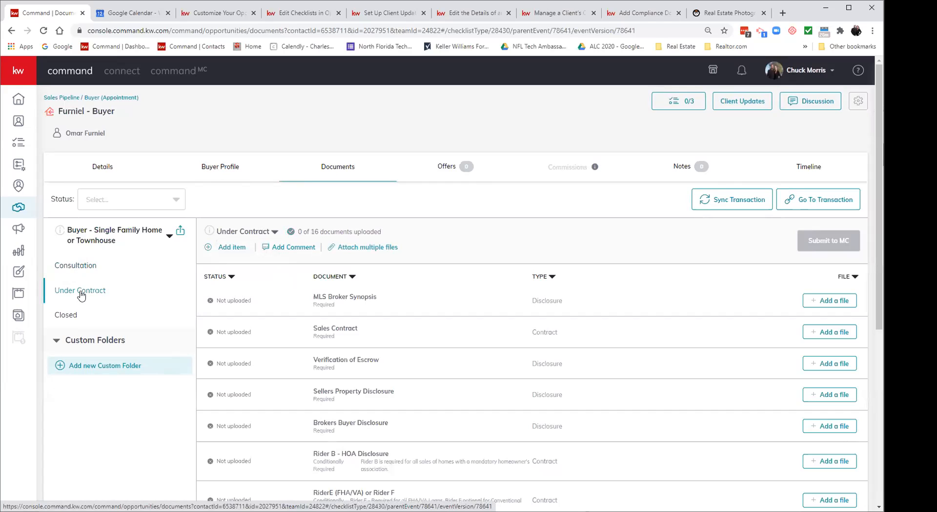
{"action": "scroll", "coordinate": [361, 420], "scroll_direction": "down", "scroll_amount": 1}
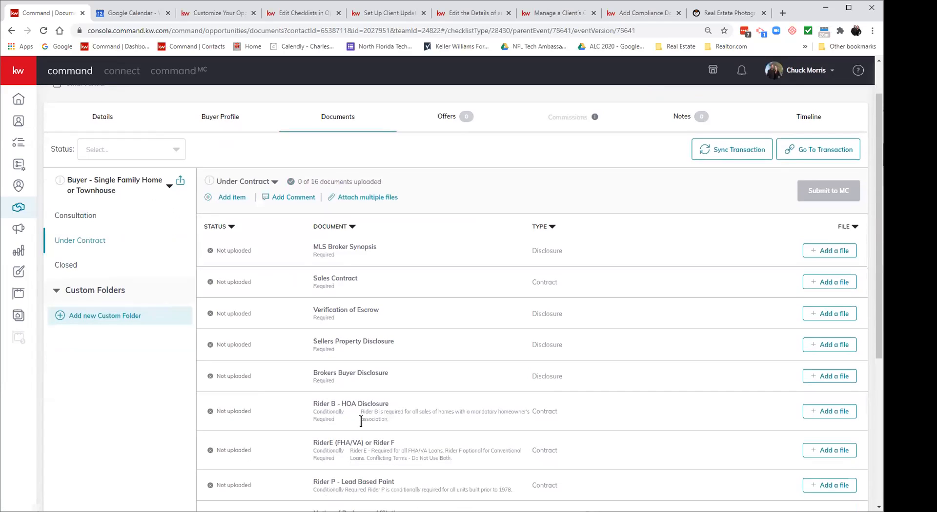
{"action": "scroll", "coordinate": [361, 422], "scroll_direction": "down", "scroll_amount": 1}
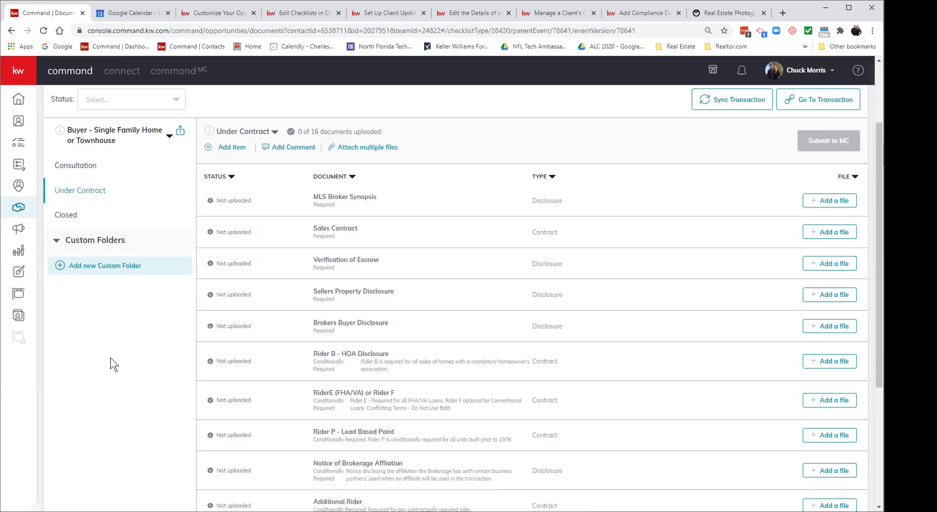
Step: Create a custom folder named 'Buyer Letters and PreApproval' and open it, showing 0 files
{"action": "left_click", "coordinate": [92, 267]}
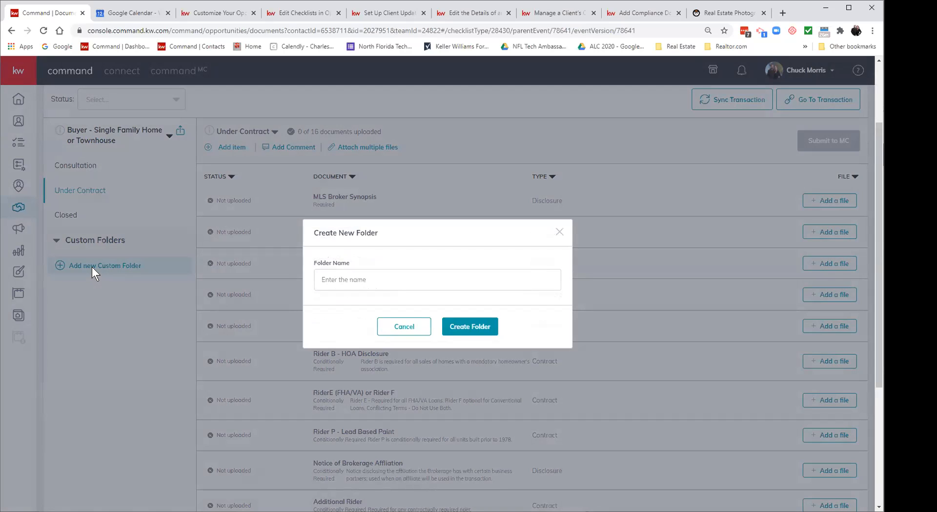
{"action": "left_click", "coordinate": [467, 274]}
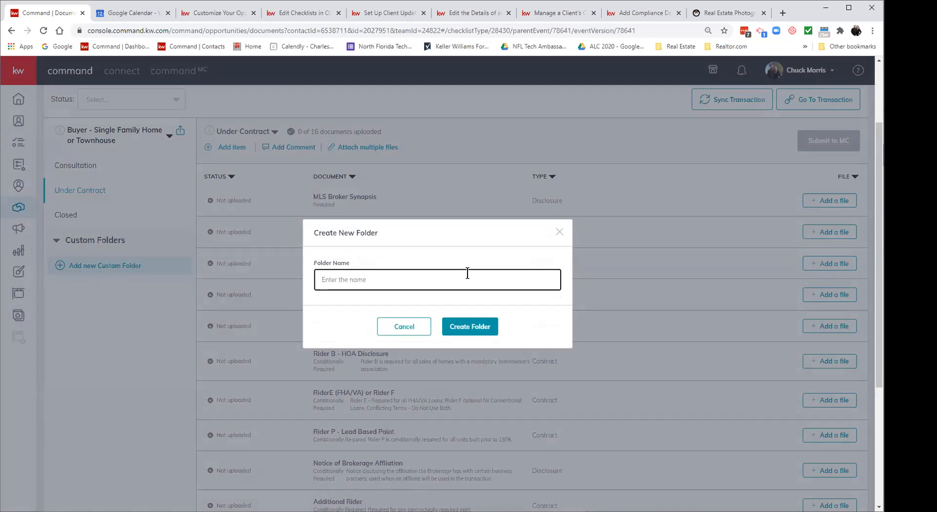
{"action": "type", "text": "Buyer Letters and PreAppro"}
{"action": "left_click", "coordinate": [464, 326]}
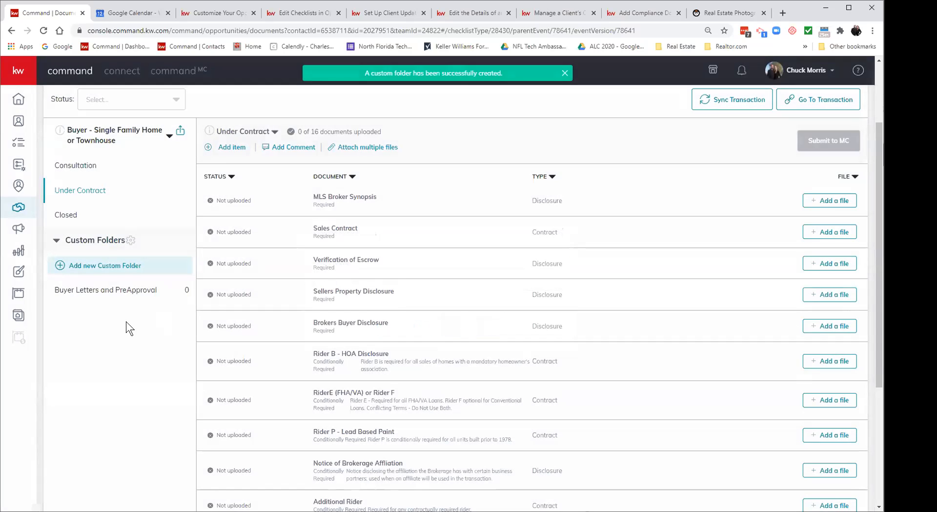
{"action": "left_click", "coordinate": [86, 292]}
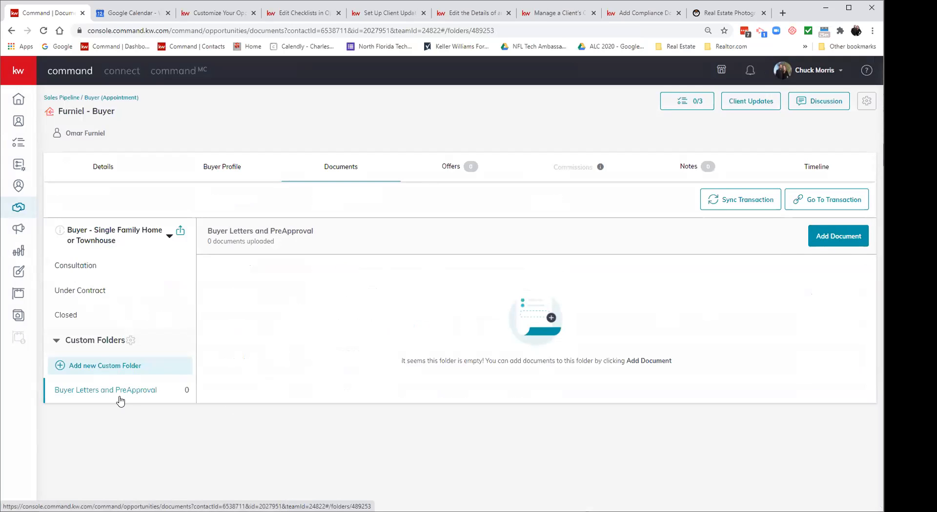
Step: Scroll through the current checklist's Under Contract documents
{"action": "left_click", "coordinate": [79, 296]}
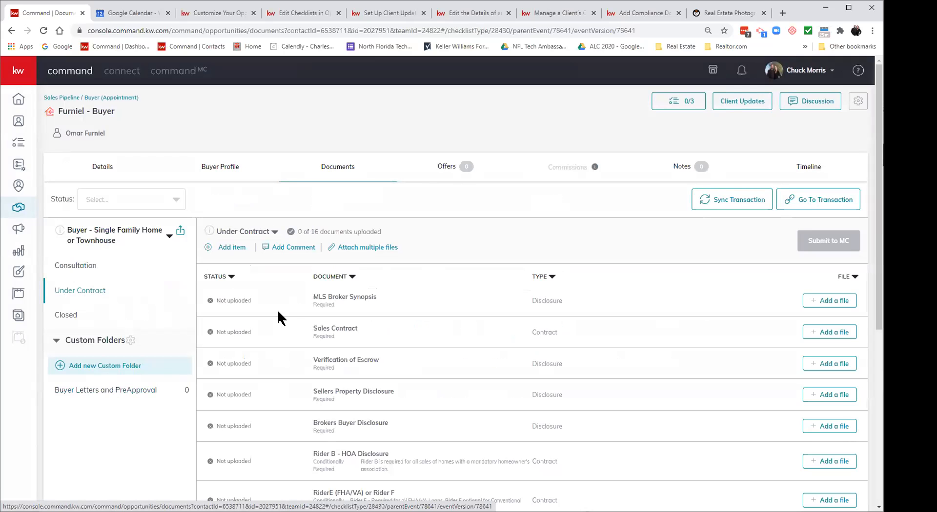
{"action": "scroll", "coordinate": [293, 317], "scroll_direction": "down", "scroll_amount": 2}
{"action": "scroll", "coordinate": [293, 317], "scroll_direction": "down", "scroll_amount": 1}
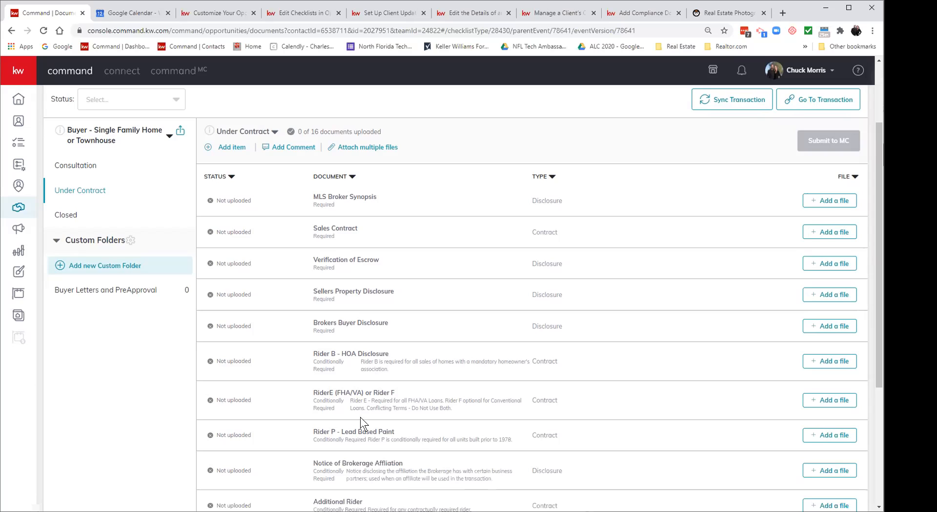
{"action": "scroll", "coordinate": [427, 430], "scroll_direction": "down", "scroll_amount": 1}
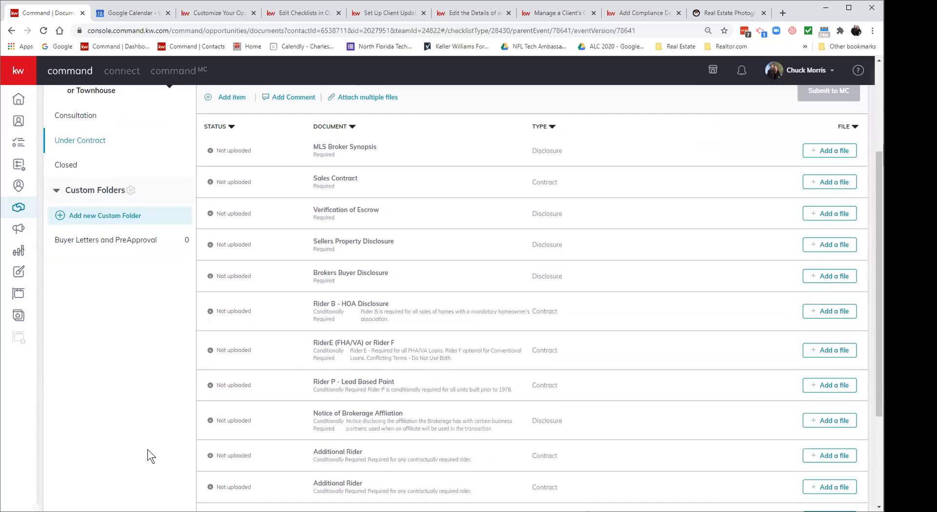
{"action": "scroll", "coordinate": [147, 449], "scroll_direction": "up", "scroll_amount": 1}
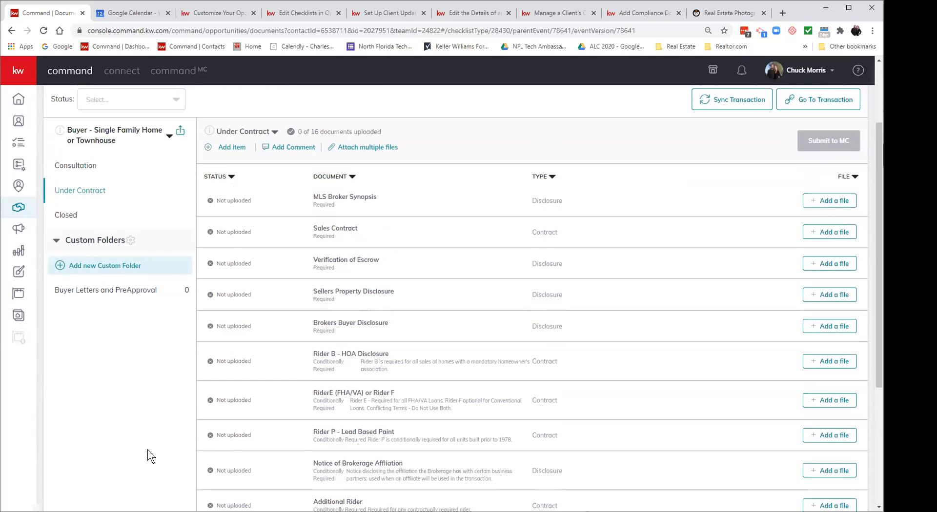
Step: Switch the checklist to Buyer - Condominium and review its 15 Under Contract documents, including Rider A
{"action": "left_click", "coordinate": [168, 137]}
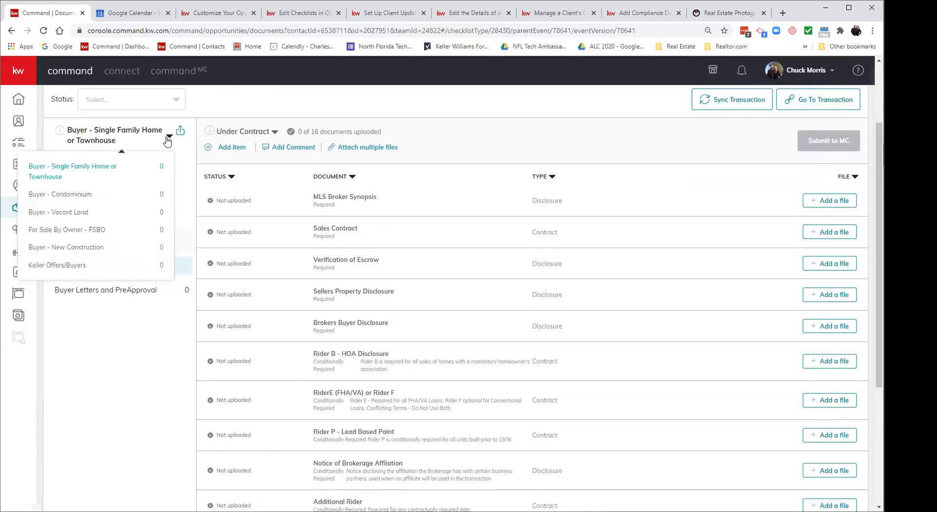
{"action": "left_click", "coordinate": [76, 195]}
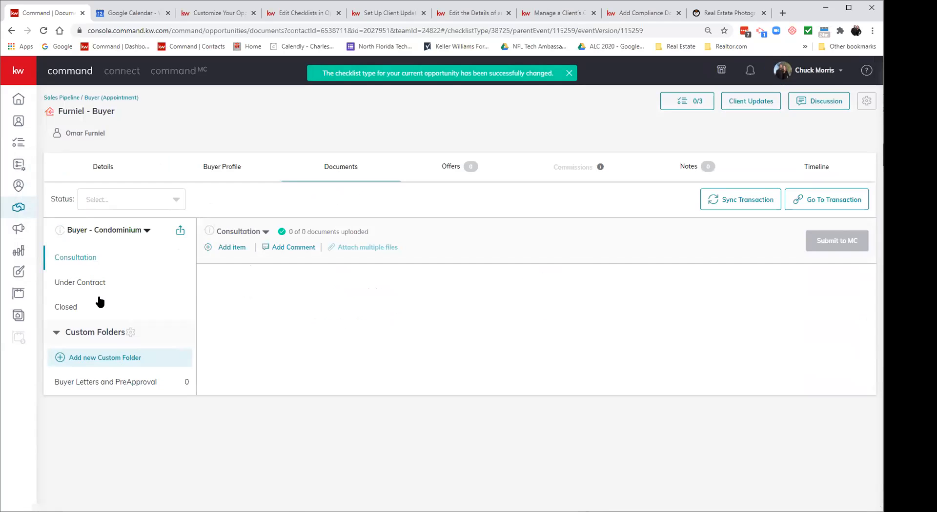
{"action": "left_click", "coordinate": [99, 286]}
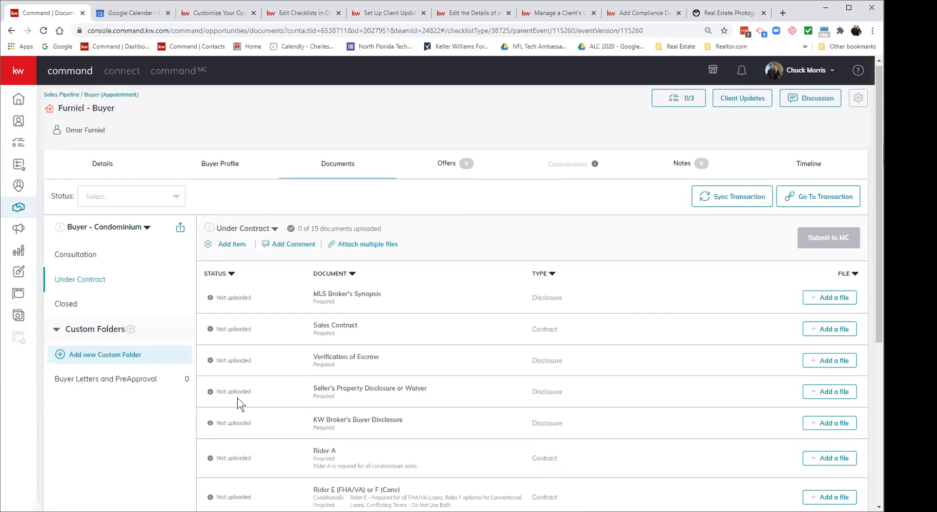
{"action": "scroll", "coordinate": [237, 397], "scroll_direction": "down", "scroll_amount": 2}
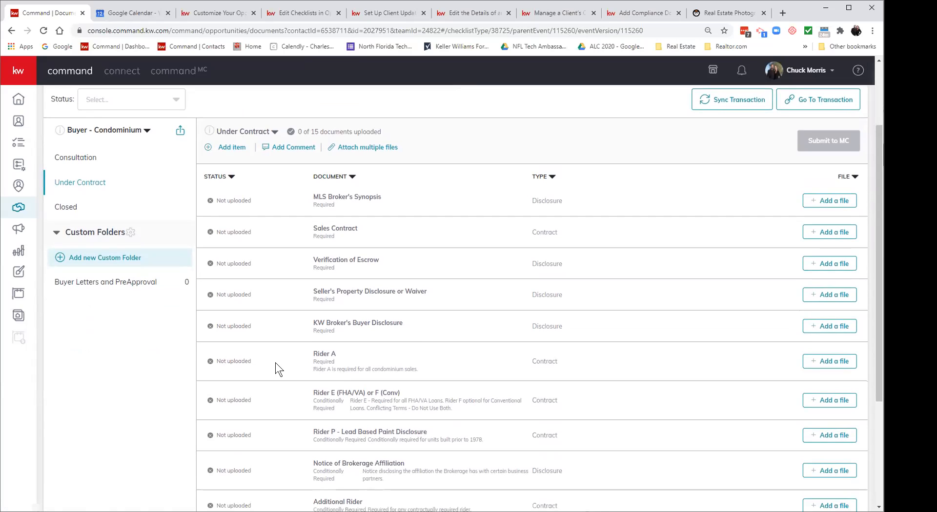
{"action": "scroll", "coordinate": [275, 362], "scroll_direction": "down", "scroll_amount": 2}
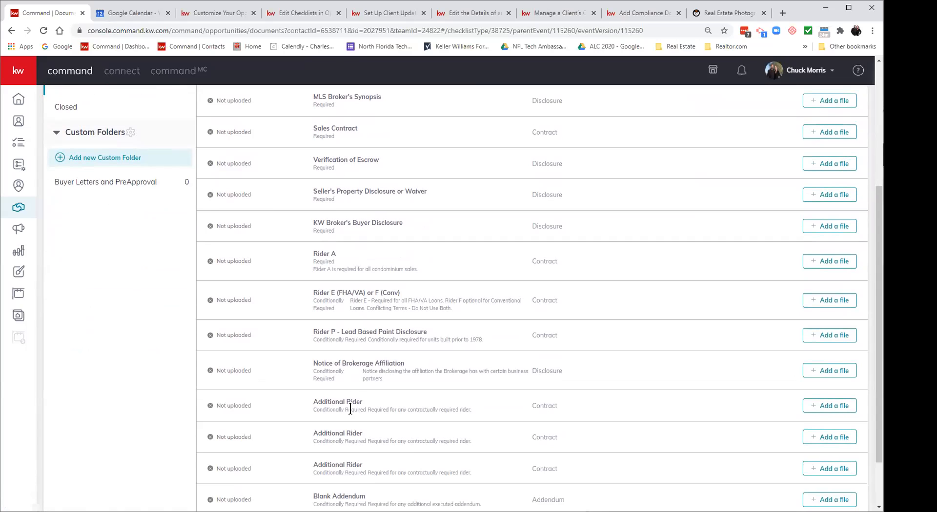
{"action": "scroll", "coordinate": [350, 408], "scroll_direction": "up", "scroll_amount": 4}
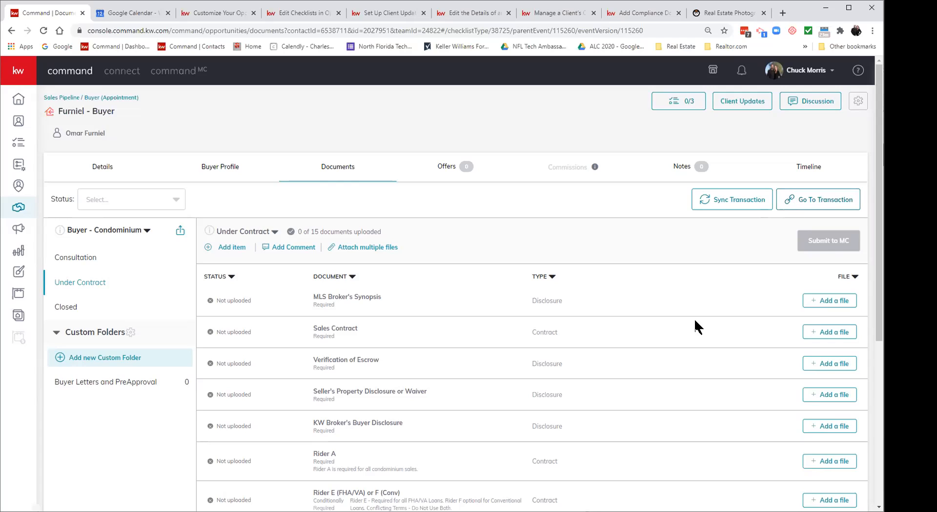
{"action": "scroll", "coordinate": [700, 339], "scroll_direction": "down", "scroll_amount": 3}
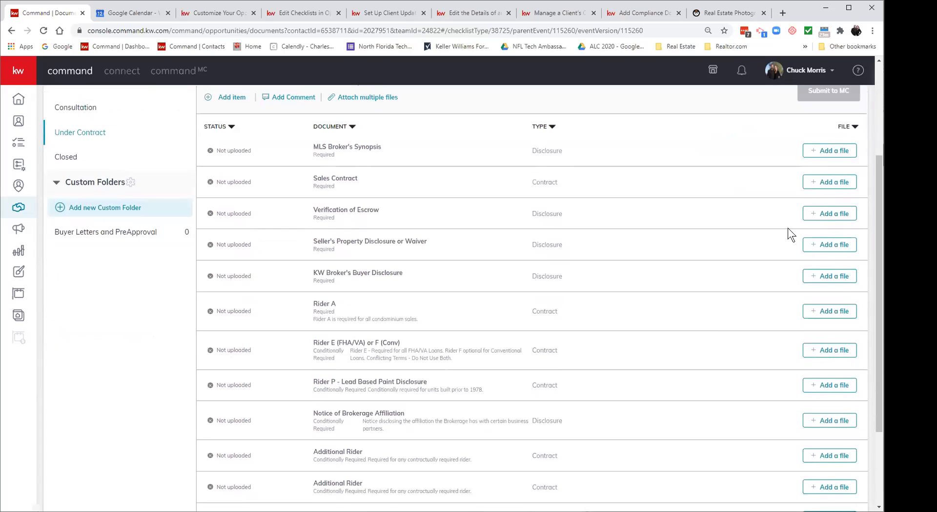
{"action": "left_click", "coordinate": [820, 151]}
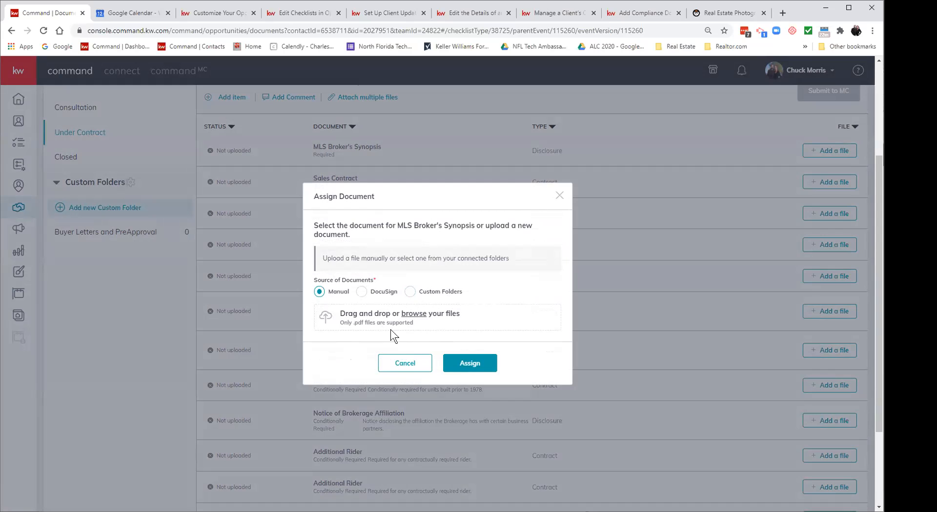
{"action": "left_click", "coordinate": [409, 364]}
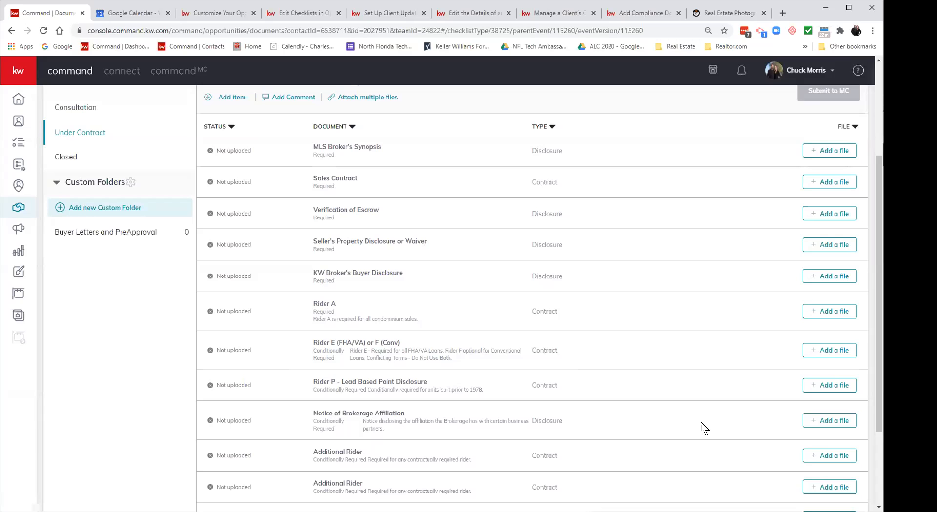
{"action": "scroll", "coordinate": [701, 422], "scroll_direction": "up", "scroll_amount": 1}
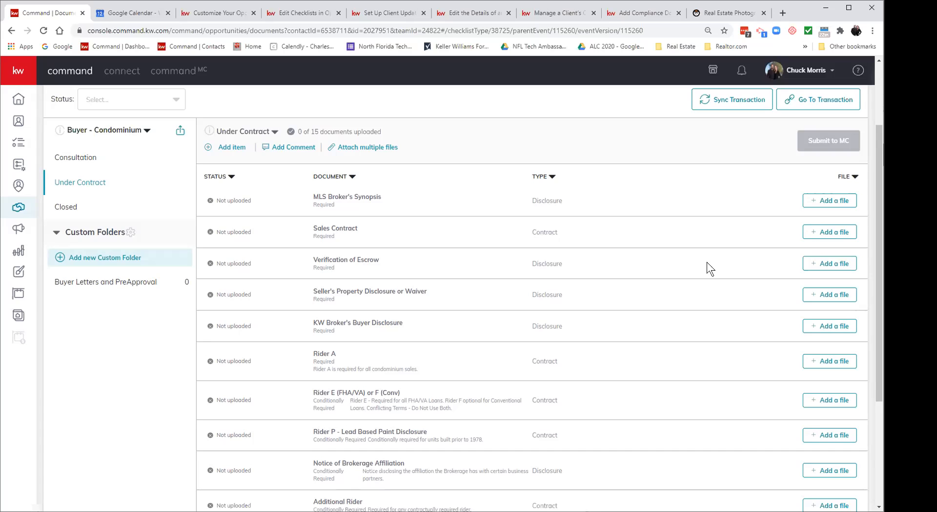
{"action": "scroll", "coordinate": [707, 262], "scroll_direction": "up", "scroll_amount": 2}
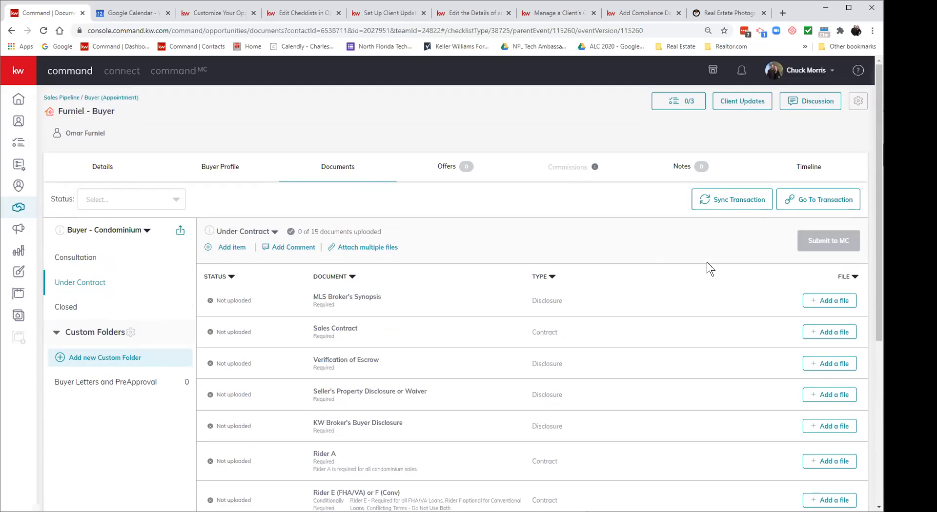
Step: Return to the Sales Pipeline overview and bring up the Create Opportunity form
{"action": "left_click", "coordinate": [49, 99]}
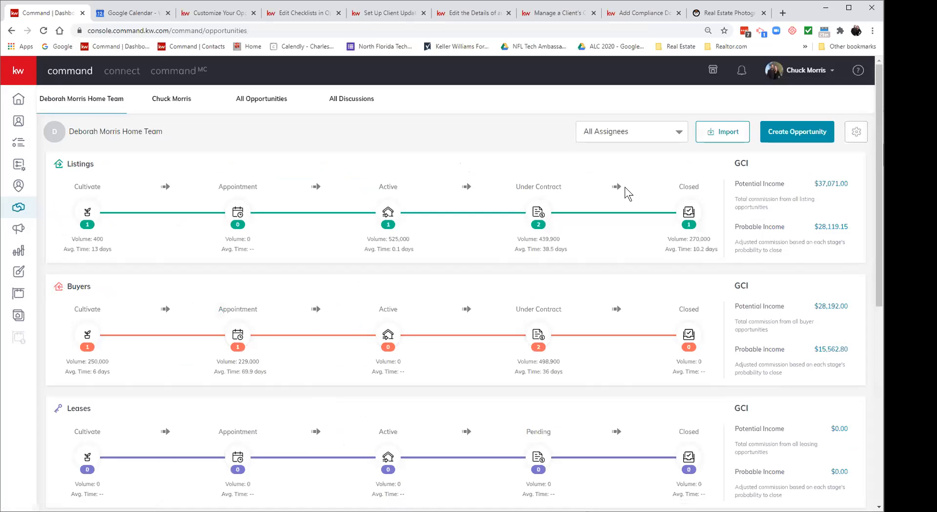
{"action": "left_click", "coordinate": [806, 136]}
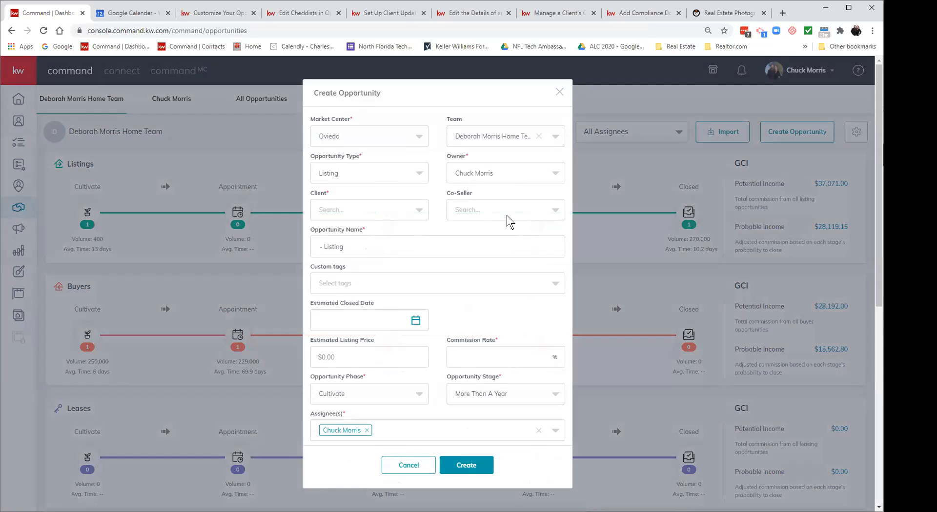
Step: Pick a sample client by search, add the Test custom tag, and set a 3% commission rate
{"action": "left_click", "coordinate": [359, 210]}
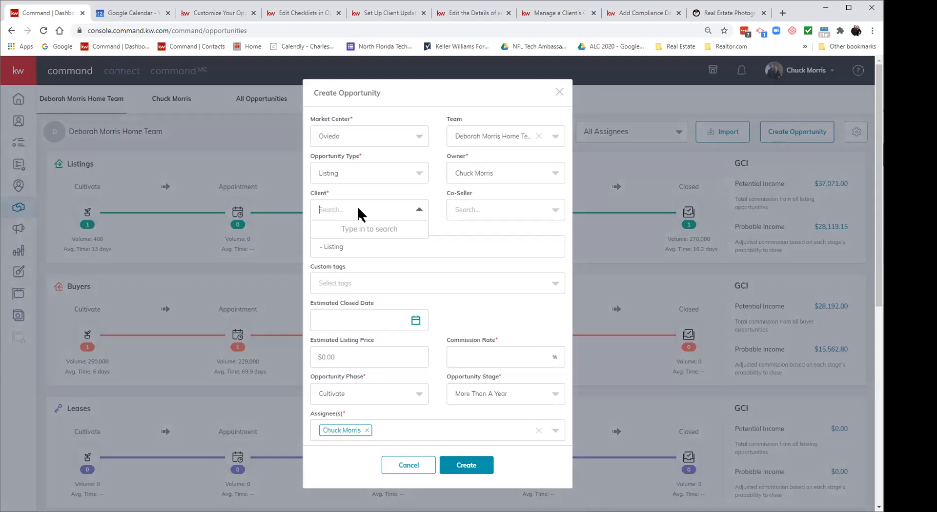
{"action": "type", "text": "daisy"}
{"action": "left_click", "coordinate": [355, 254]}
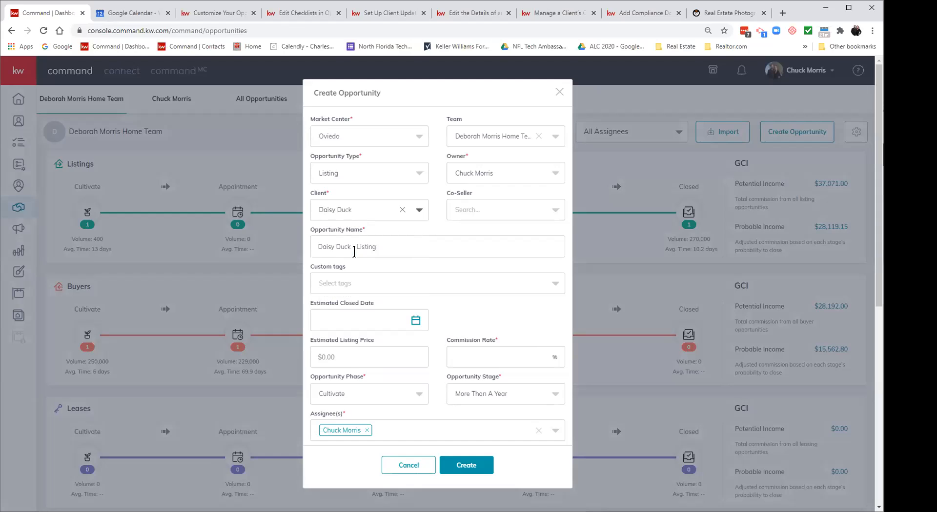
{"action": "left_click", "coordinate": [369, 288]}
{"action": "type", "text": "test"}
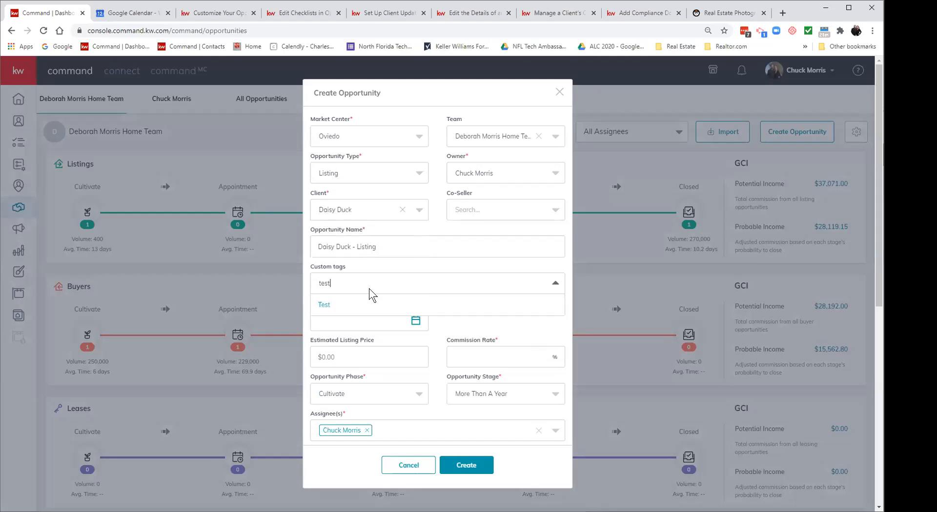
{"action": "left_click", "coordinate": [361, 309]}
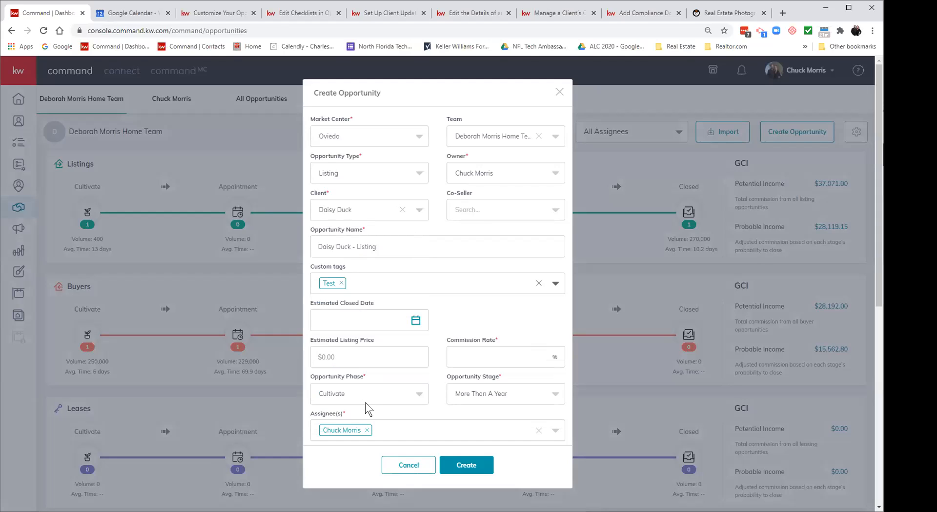
{"action": "left_click", "coordinate": [493, 359]}
{"action": "type", "text": "3"}
{"action": "left_click", "coordinate": [490, 306]}
Step: Create the listing opportunity with a 3.00% seller's agent commission
{"action": "left_click", "coordinate": [461, 466]}
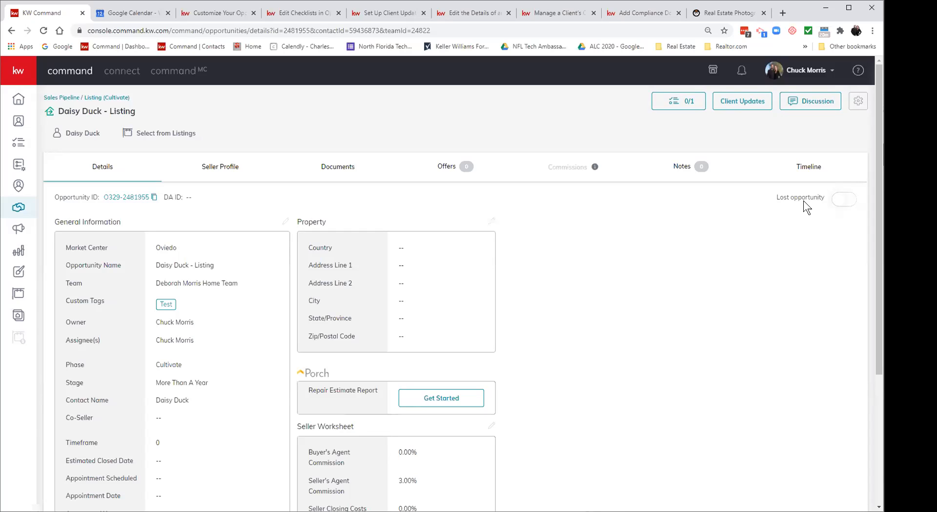
Step: Archive the test listing opportunity from the Listings Cultivate board
{"action": "left_click", "coordinate": [102, 100]}
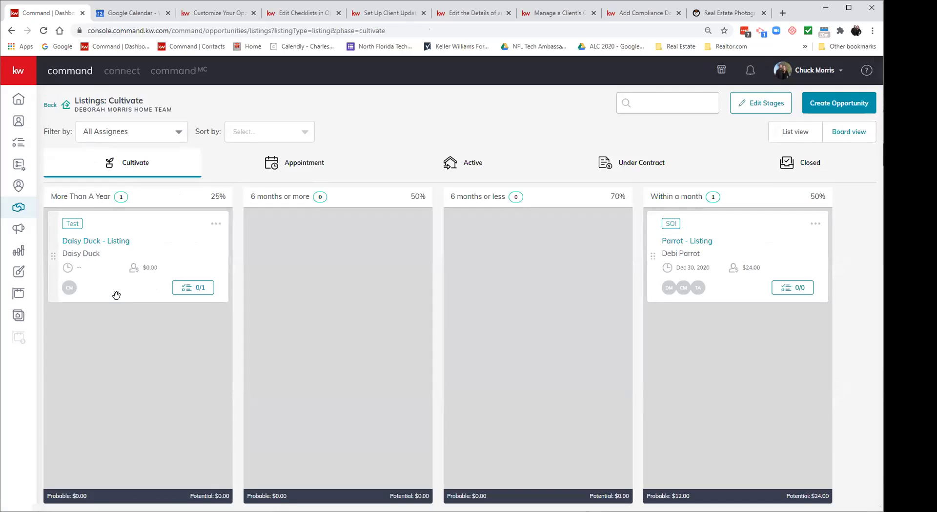
{"action": "left_click", "coordinate": [215, 225]}
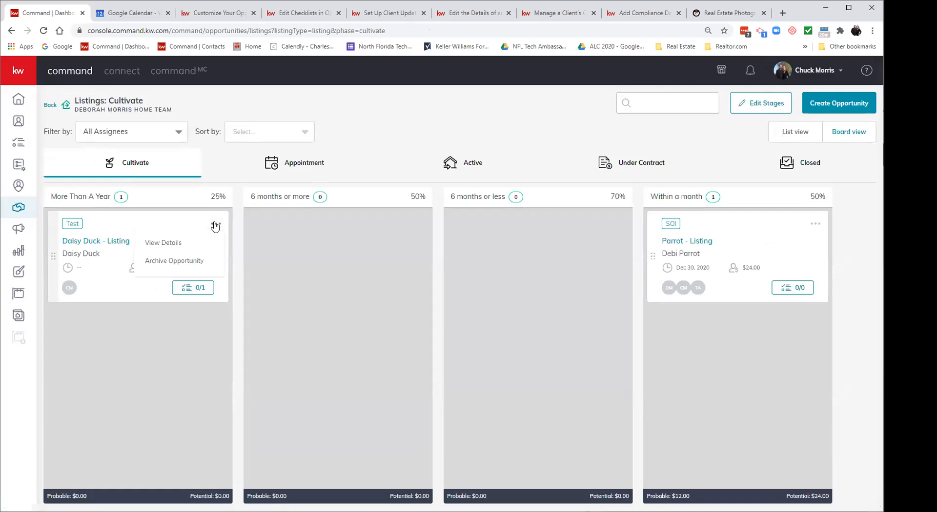
{"action": "left_click", "coordinate": [173, 262]}
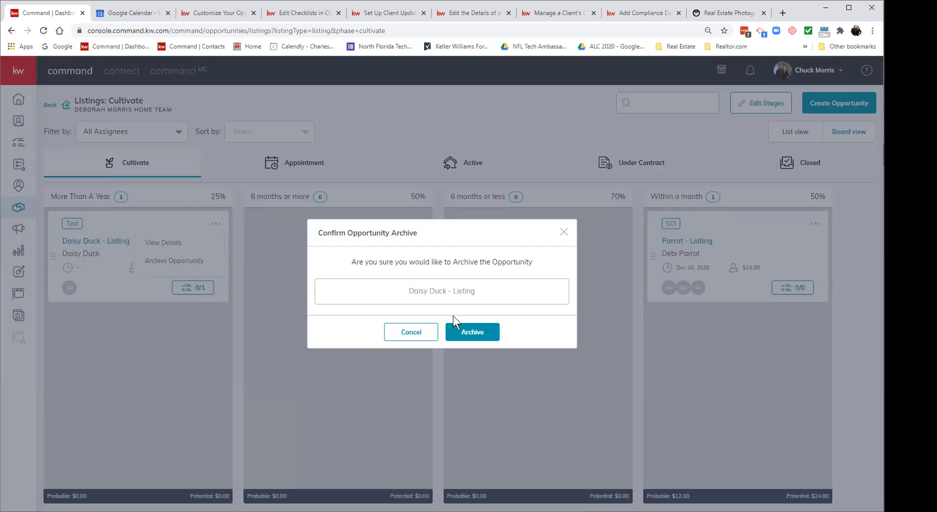
{"action": "left_click", "coordinate": [466, 328]}
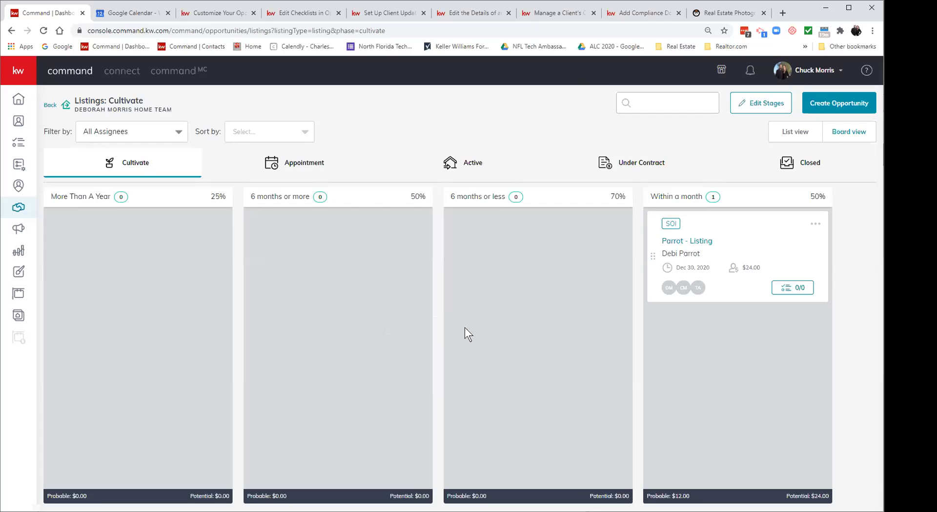
Step: Reopen the buyer opportunity from the Buyers Appointment stage and view its Documents tab
{"action": "left_click", "coordinate": [45, 105]}
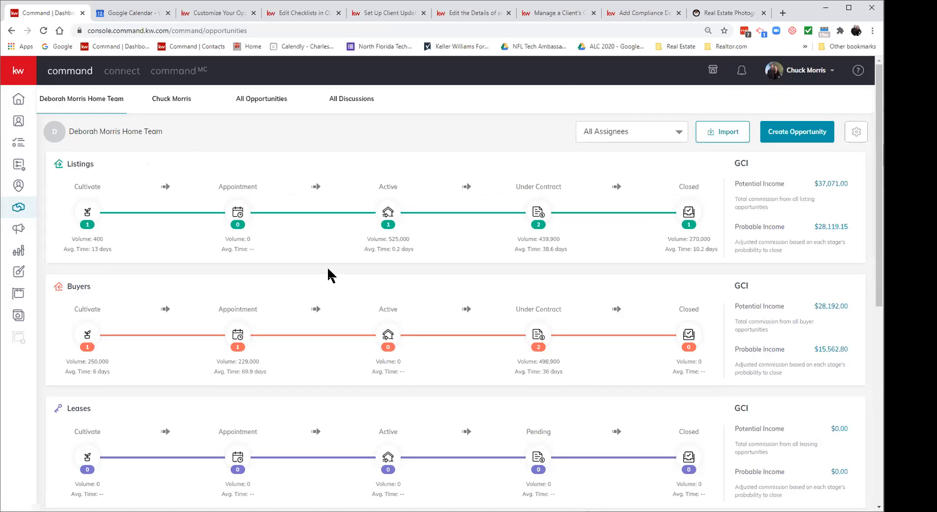
{"action": "left_click", "coordinate": [237, 335]}
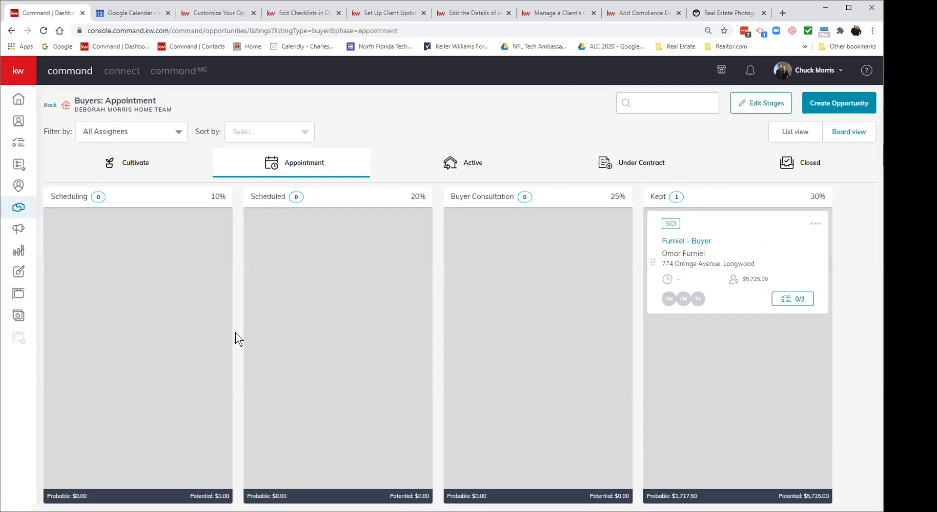
{"action": "left_click", "coordinate": [692, 241]}
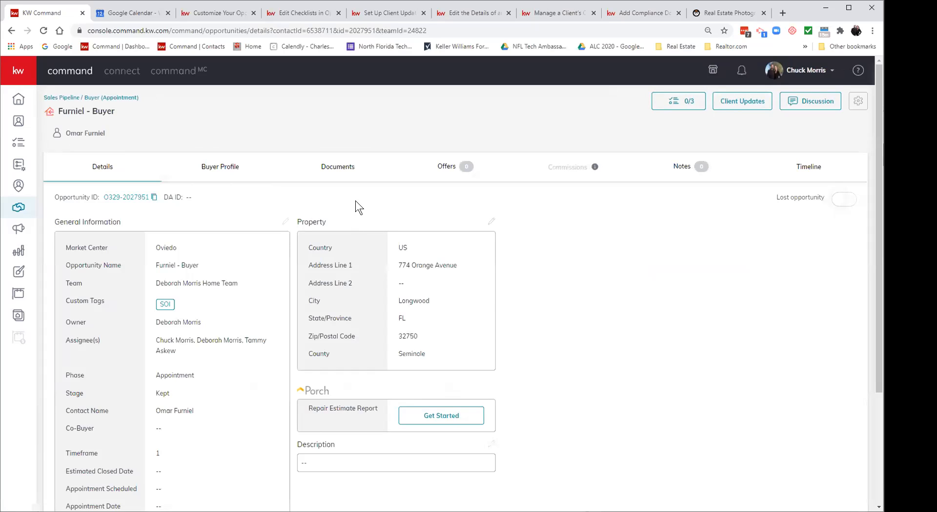
{"action": "left_click", "coordinate": [340, 169]}
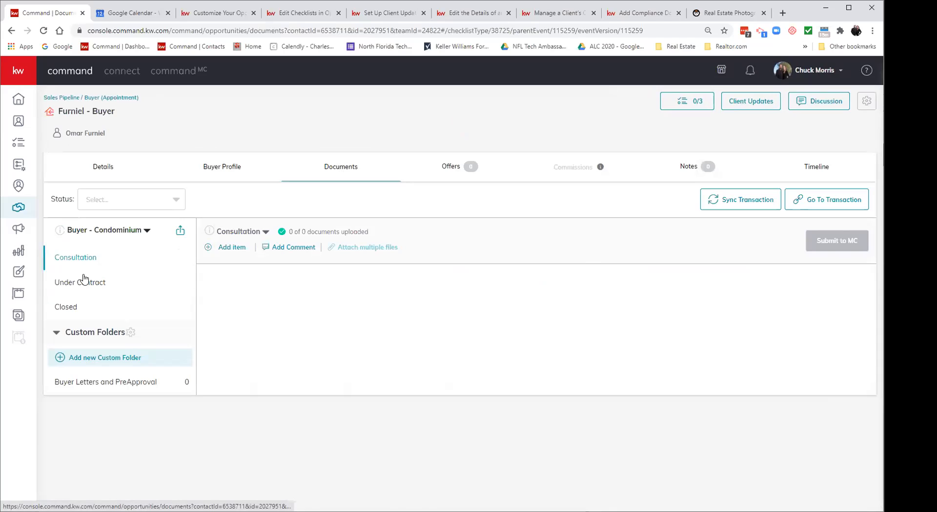
Step: Scroll through the Buyer - Condominium checklist's 15 Under Contract documents, 0 uploaded
{"action": "left_click", "coordinate": [84, 281]}
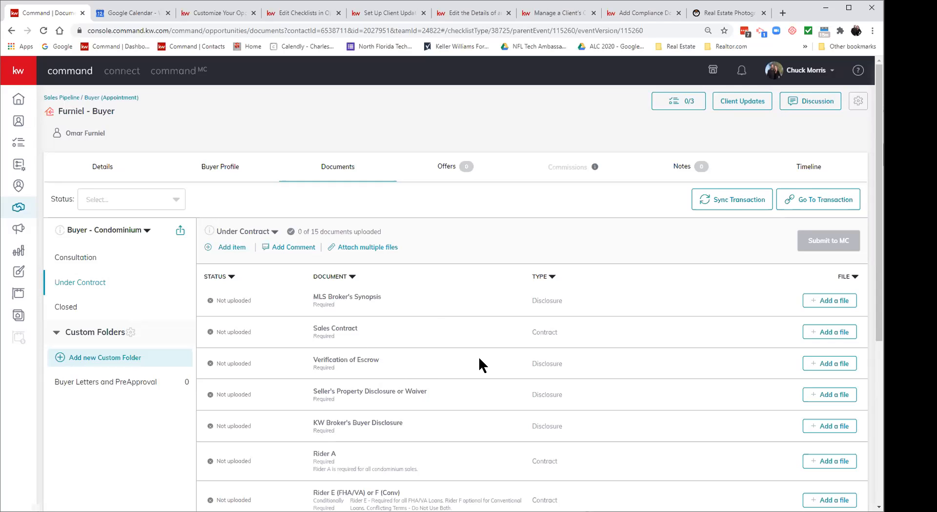
{"action": "scroll", "coordinate": [479, 360], "scroll_direction": "down", "scroll_amount": 1}
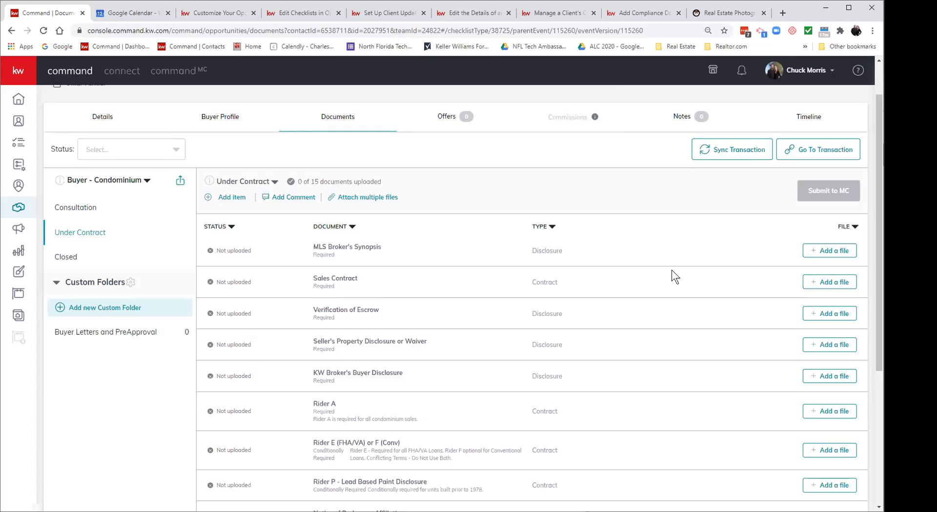
{"action": "scroll", "coordinate": [672, 271], "scroll_direction": "up", "scroll_amount": 1}
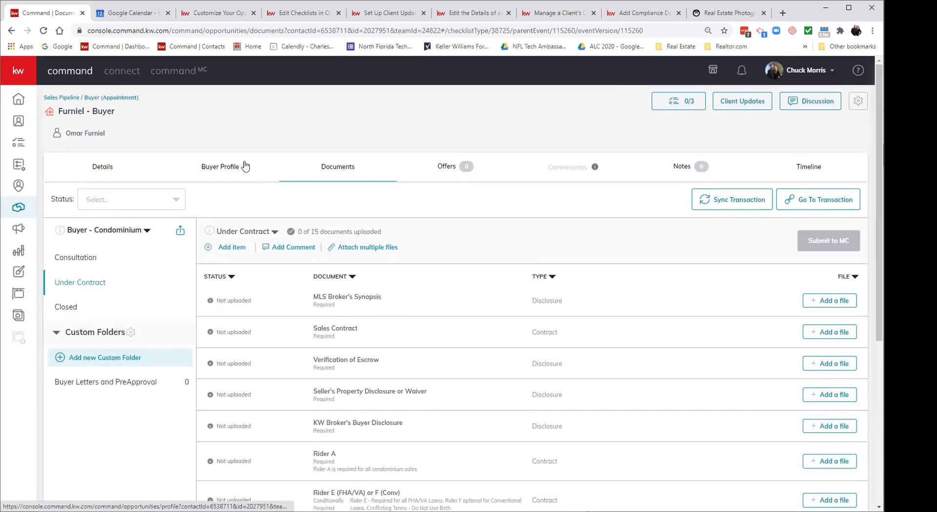
Step: From the pipeline overview, open the first Clear to Close buyer opportunity under contract
{"action": "left_click", "coordinate": [62, 99]}
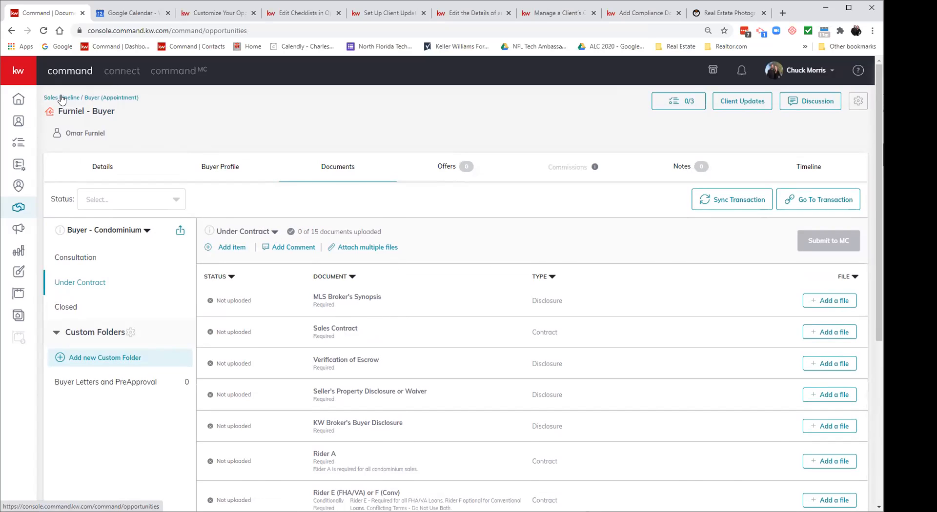
{"action": "left_click", "coordinate": [539, 334]}
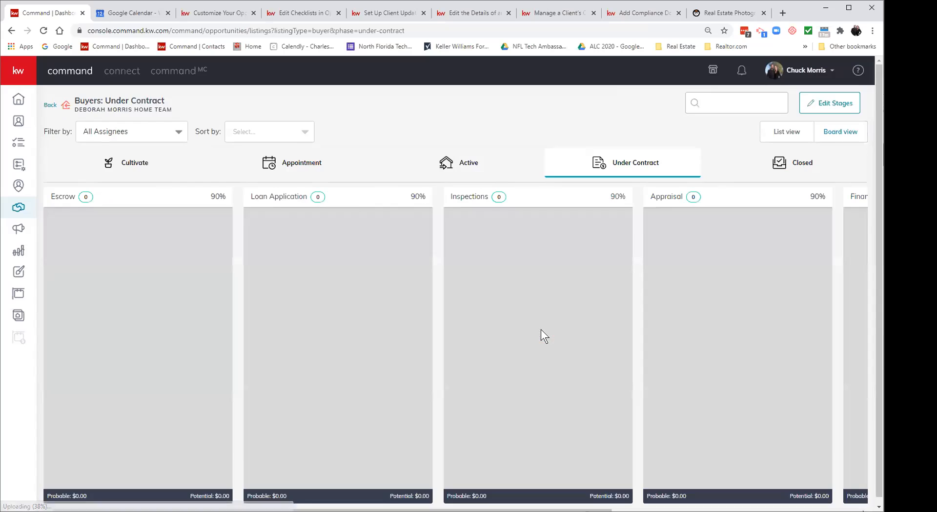
{"action": "scroll", "coordinate": [500, 494], "scroll_direction": "down", "scroll_amount": 1}
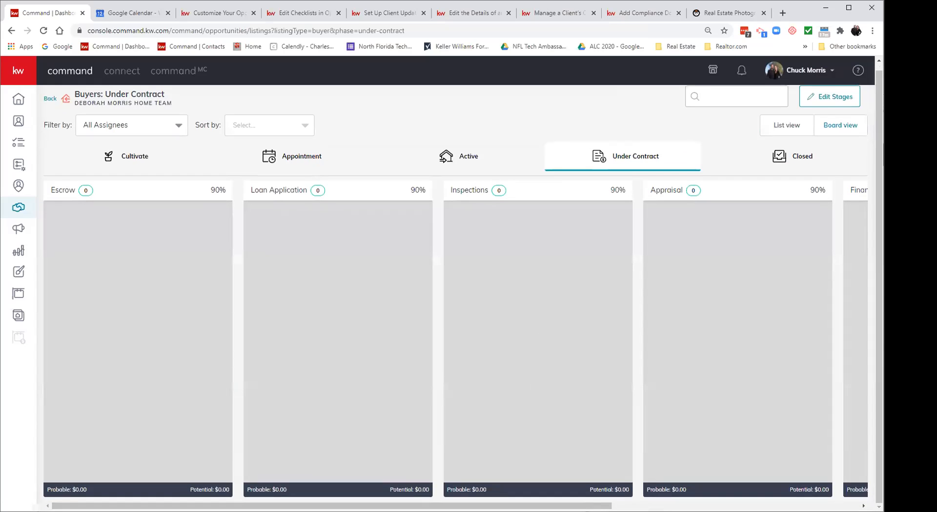
{"action": "left_click_drag", "start_coordinate": [502, 506], "coordinate": [750, 506]}
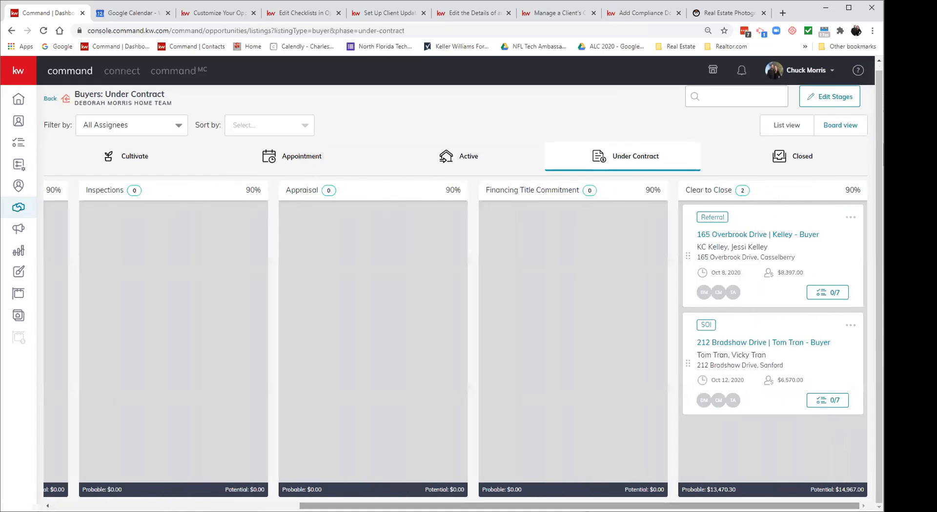
{"action": "left_click", "coordinate": [740, 234]}
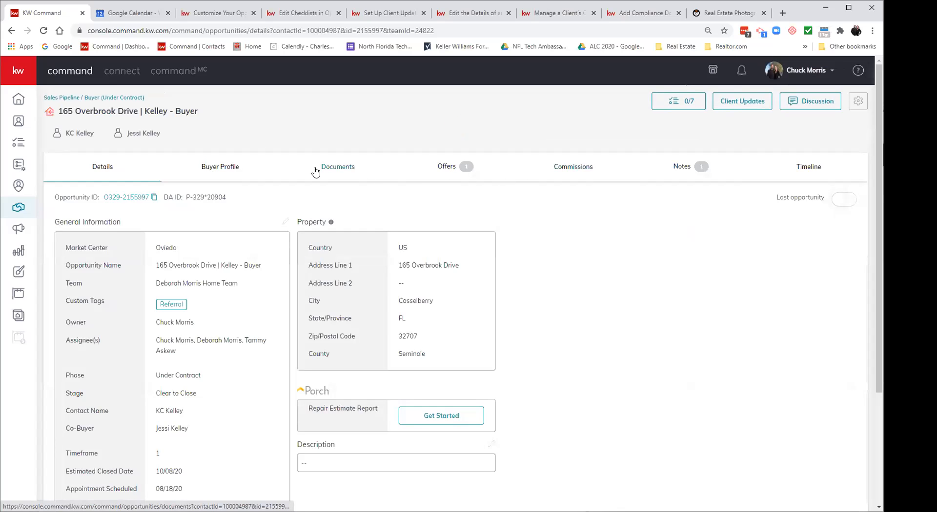
Step: Show the deal's Under Contract document checklist and check the MLS Broker Synopsis file options
{"action": "left_click", "coordinate": [333, 169]}
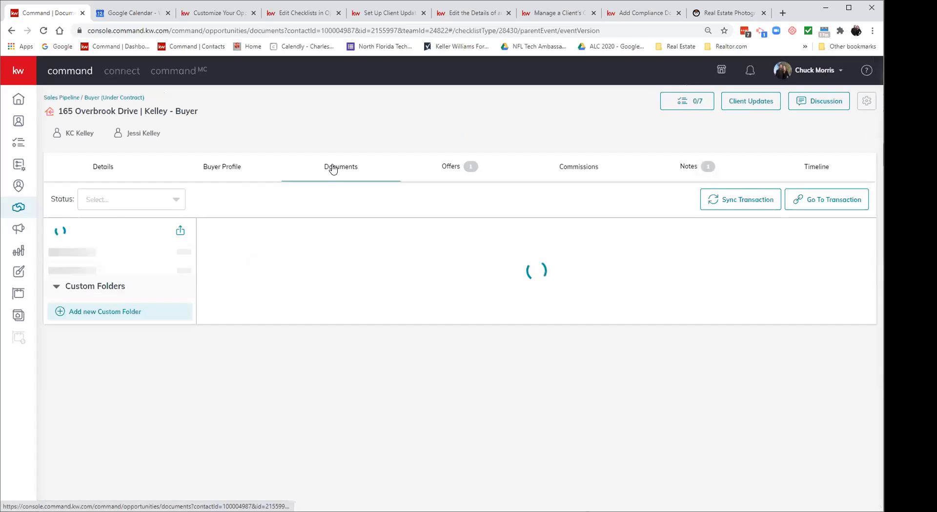
{"action": "left_click", "coordinate": [76, 291]}
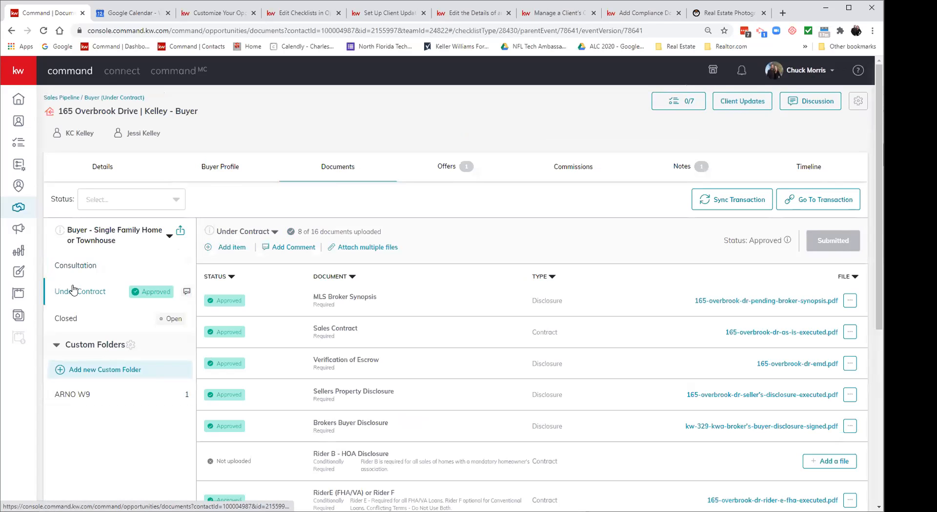
{"action": "left_click", "coordinate": [847, 302]}
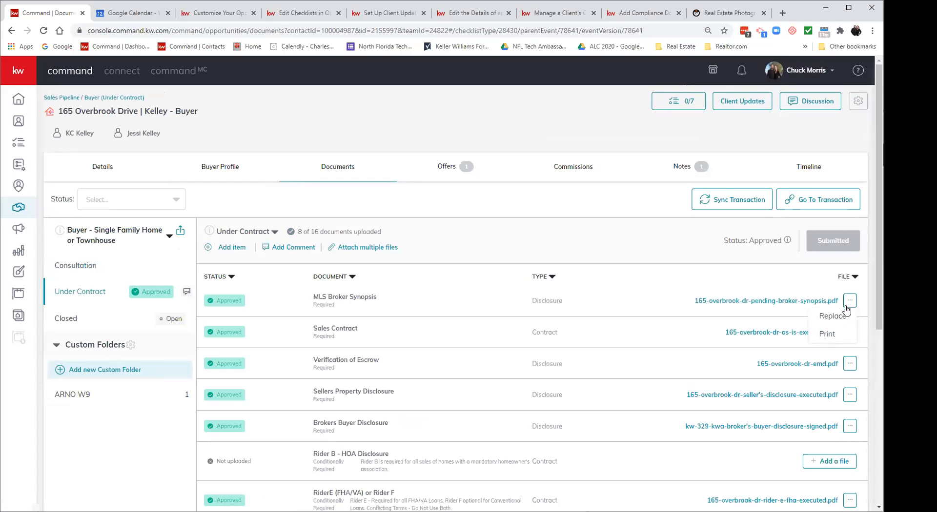
{"action": "left_click", "coordinate": [612, 230]}
{"action": "scroll", "coordinate": [598, 327], "scroll_direction": "down", "scroll_amount": 5}
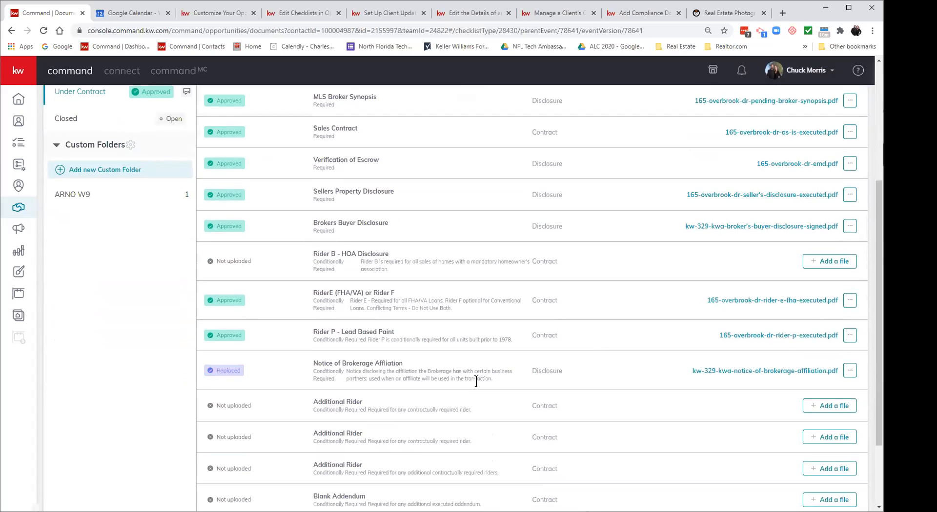
{"action": "scroll", "coordinate": [476, 384], "scroll_direction": "down", "scroll_amount": 1}
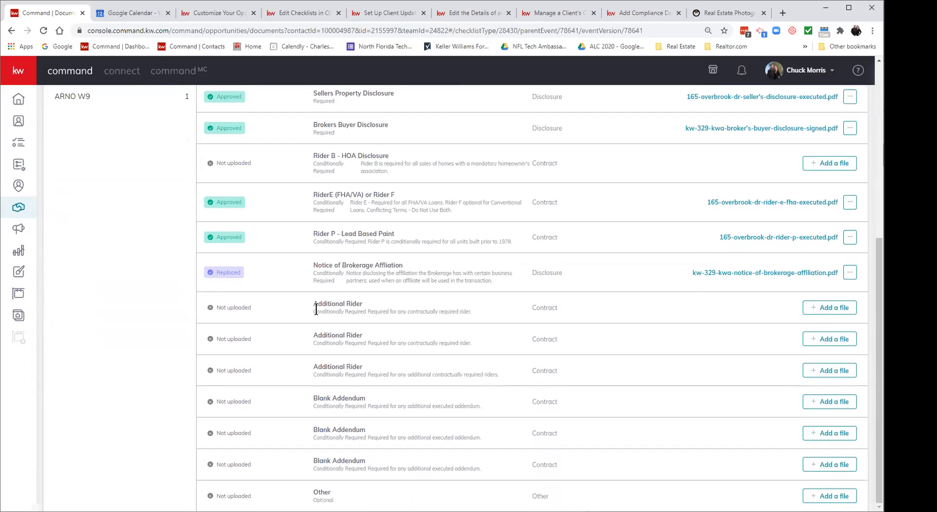
{"action": "scroll", "coordinate": [316, 309], "scroll_direction": "up", "scroll_amount": 4}
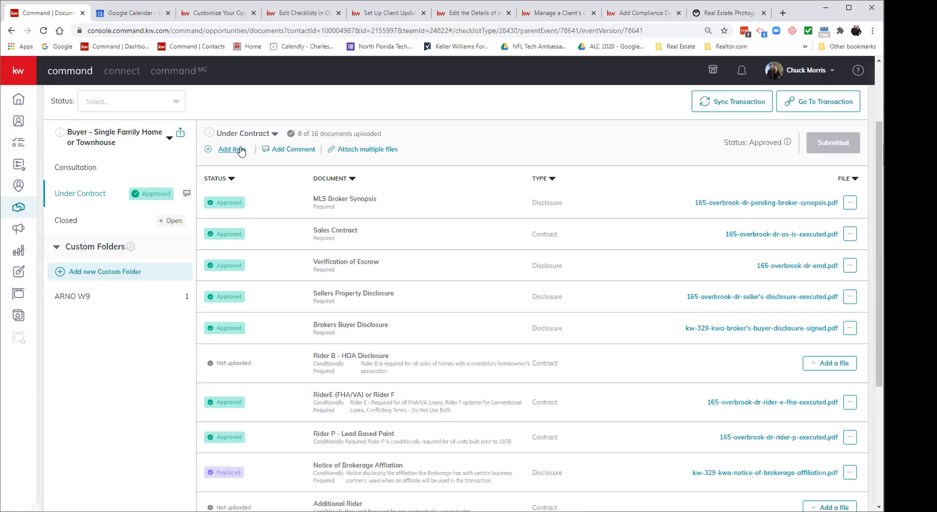
Step: Open, close and reopen the Under Contract version dropdown listing Add version
{"action": "left_click", "coordinate": [272, 136]}
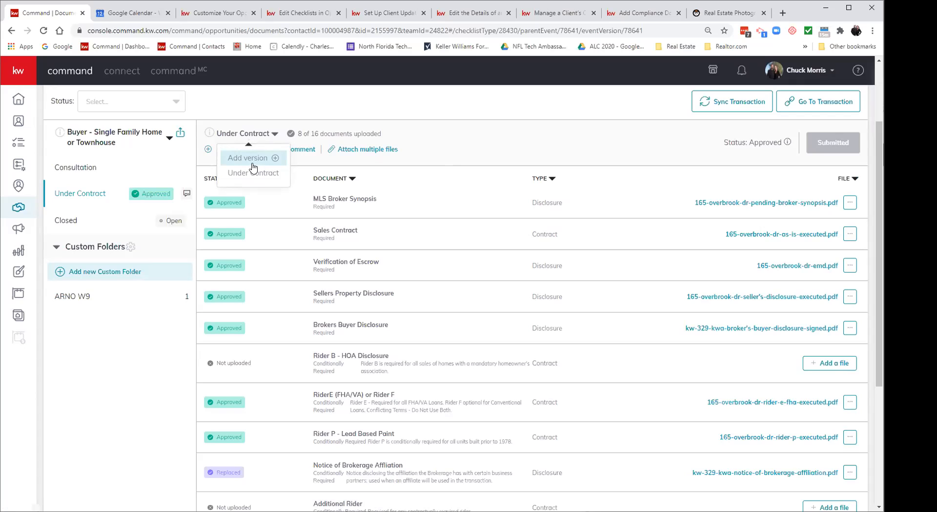
{"action": "left_click", "coordinate": [424, 97]}
{"action": "scroll", "coordinate": [422, 173], "scroll_direction": "up", "scroll_amount": 2}
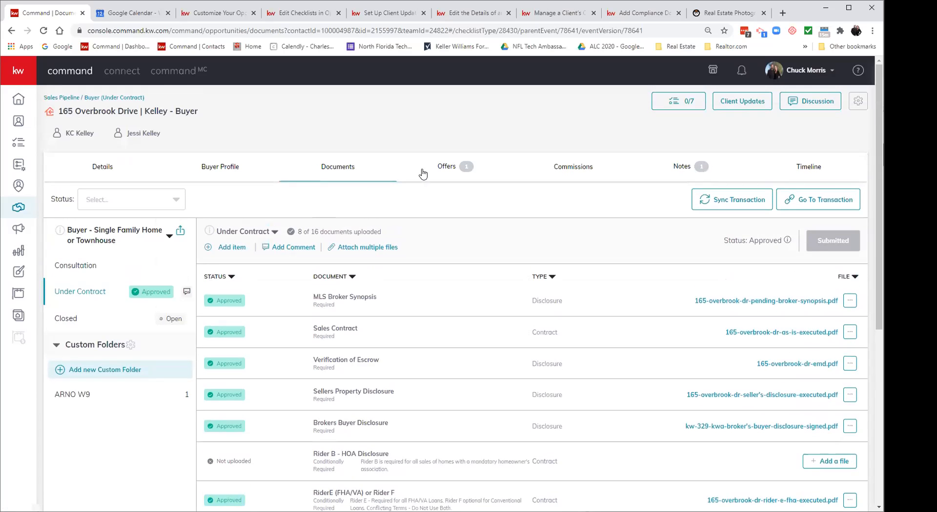
{"action": "left_click", "coordinate": [244, 233]}
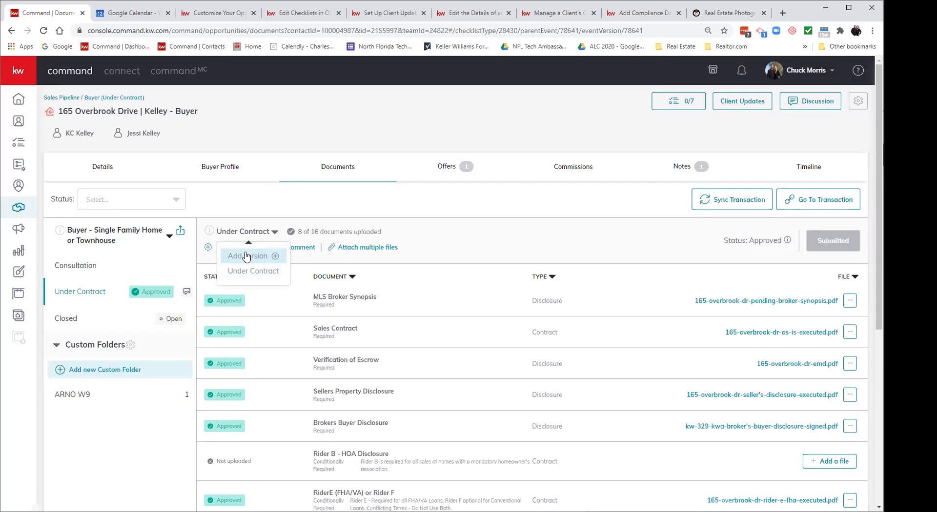
Step: Go through the Buyer (Under Contract) board and its Closed tab back to the Opportunities overview
{"action": "left_click", "coordinate": [99, 98]}
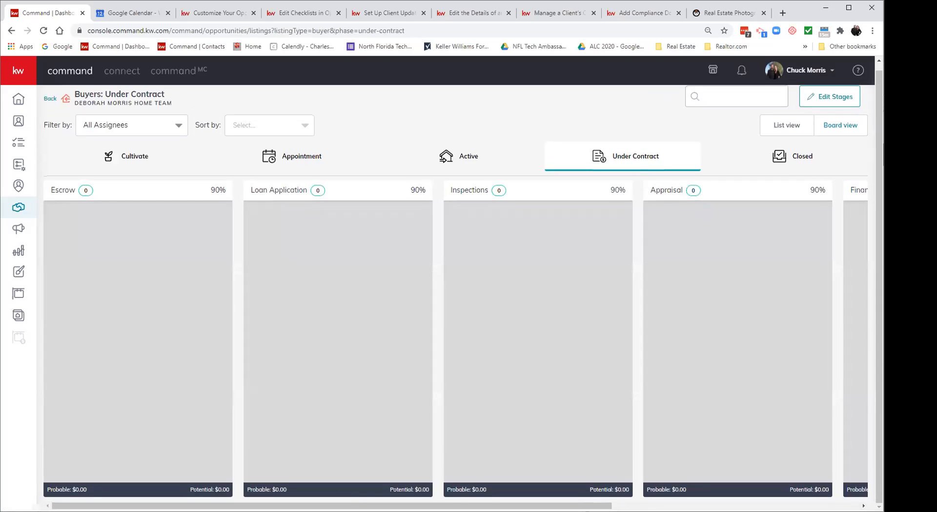
{"action": "left_click_drag", "start_coordinate": [327, 507], "coordinate": [575, 506]}
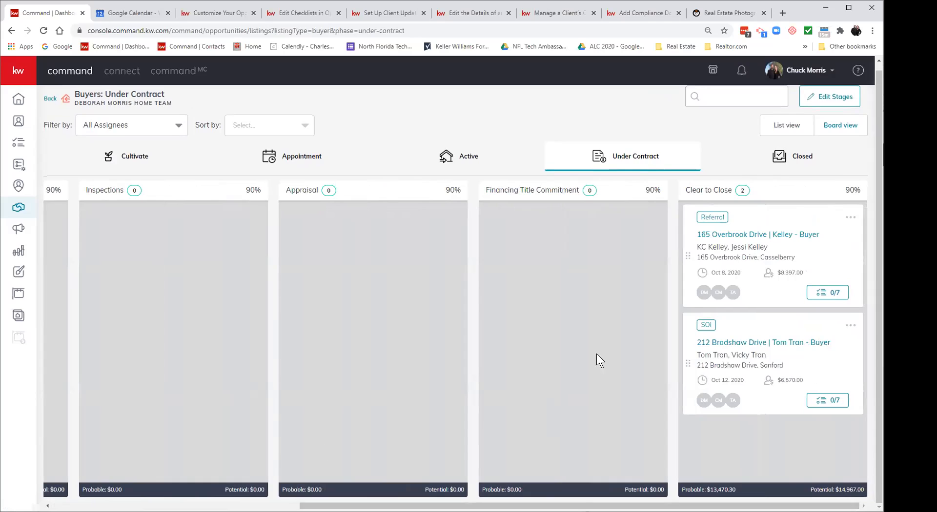
{"action": "left_click", "coordinate": [782, 163]}
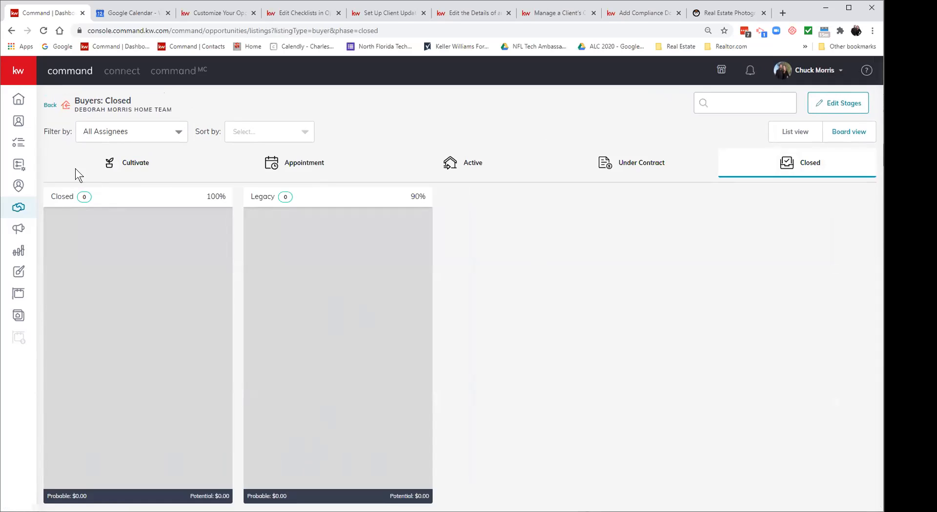
{"action": "left_click", "coordinate": [50, 105]}
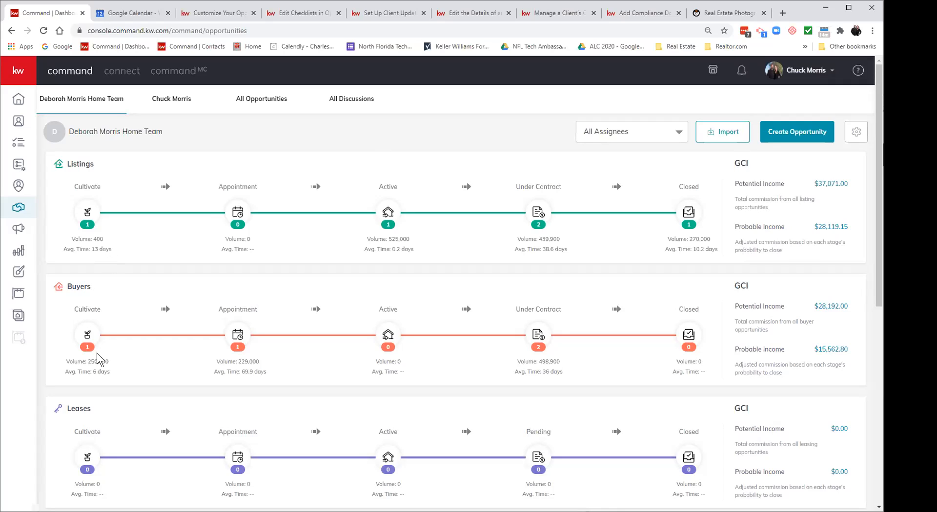
Step: Open the Cultivate-stage Street Address | Duck - Buyer opportunity's Under Contract documents
{"action": "left_click", "coordinate": [90, 338]}
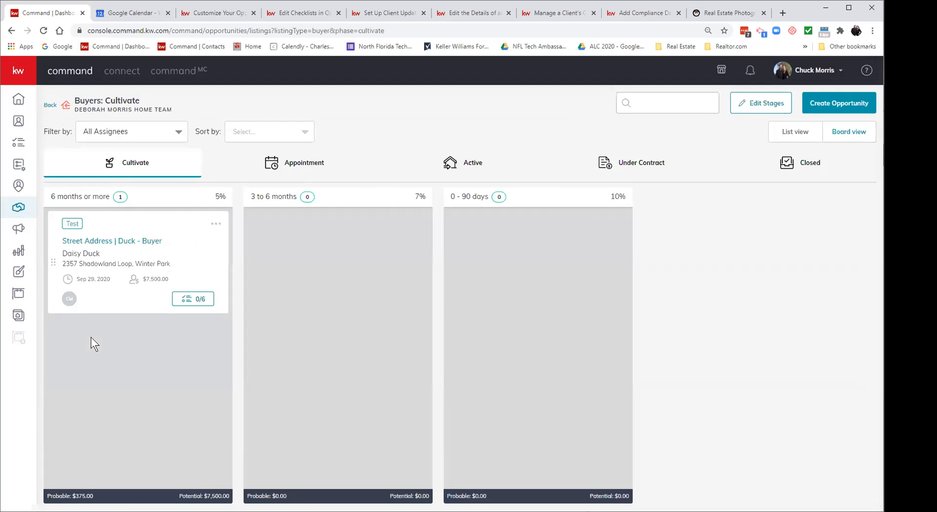
{"action": "left_click", "coordinate": [110, 242]}
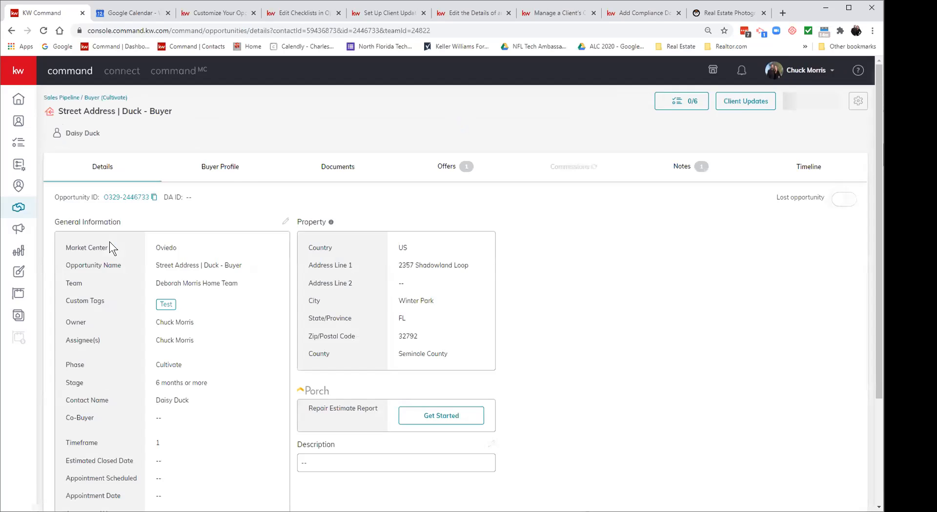
{"action": "left_click", "coordinate": [330, 165]}
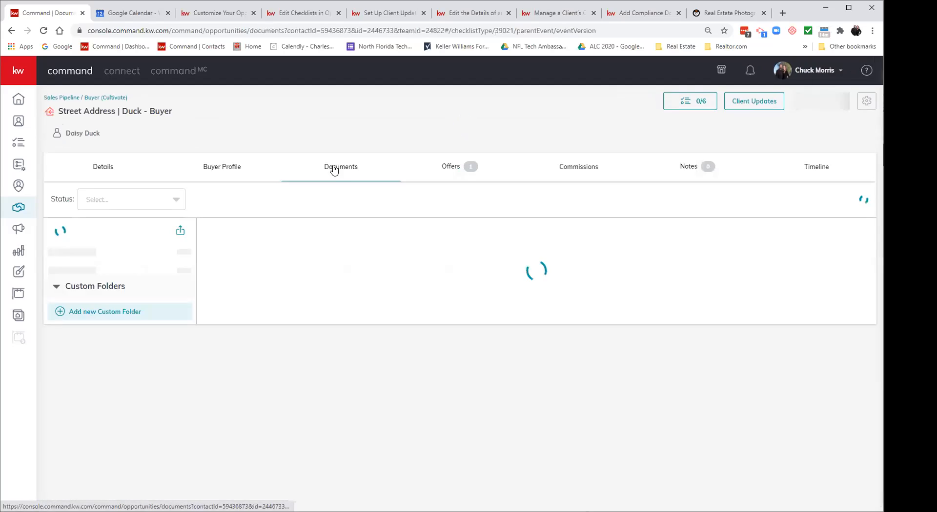
{"action": "left_click", "coordinate": [98, 288]}
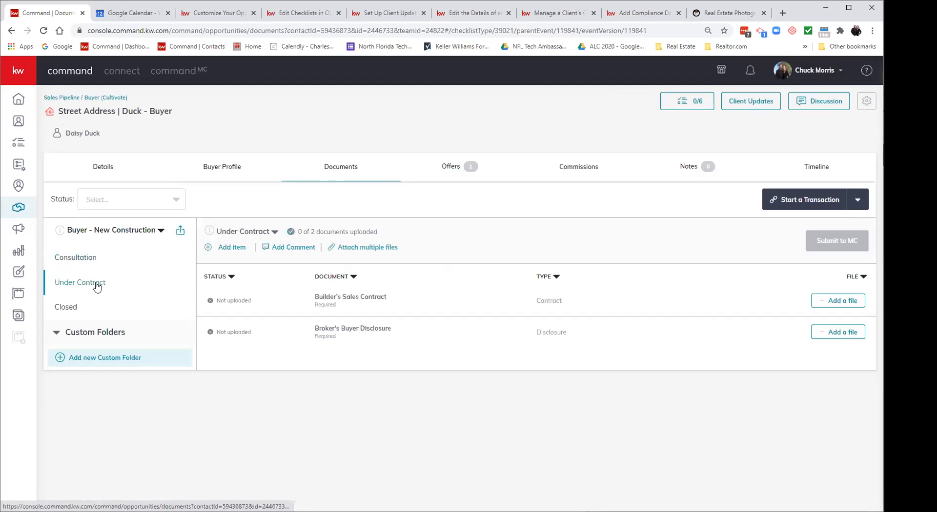
Step: Add an Under Contract checklist version named 'address#2'
{"action": "left_click", "coordinate": [272, 233]}
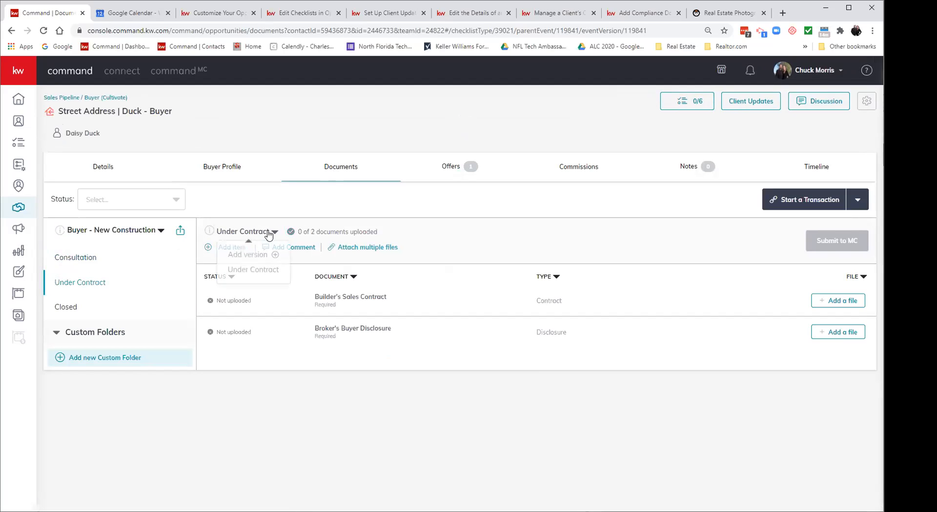
{"action": "left_click", "coordinate": [261, 256]}
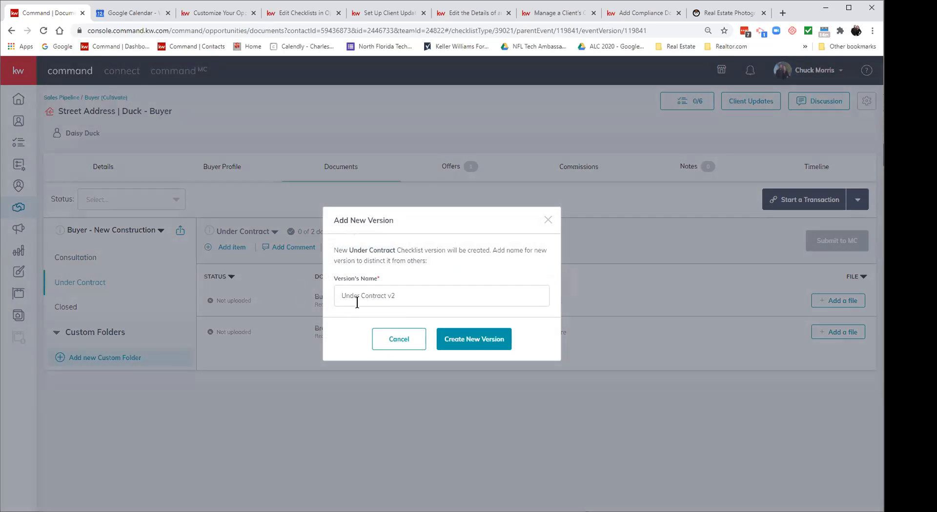
{"action": "left_click", "coordinate": [459, 296]}
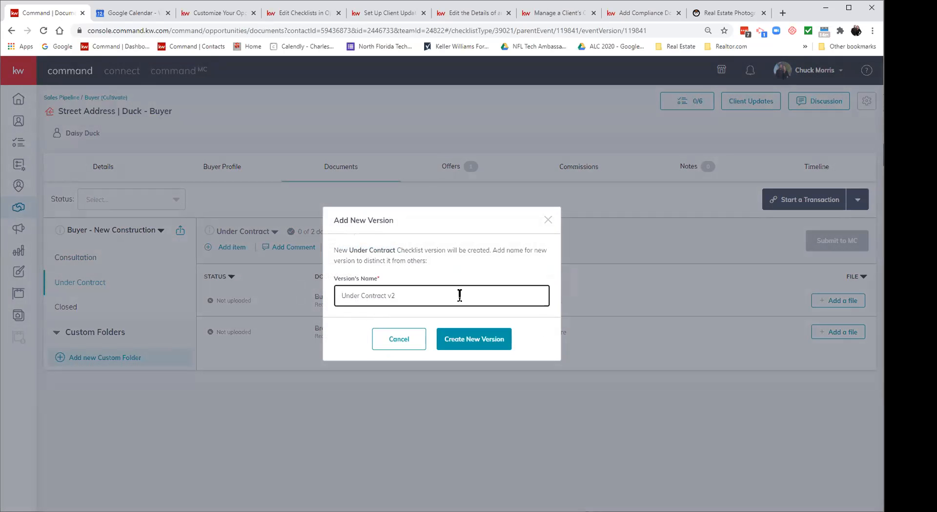
{"action": "type", "text": "address#2"}
{"action": "left_click", "coordinate": [468, 342]}
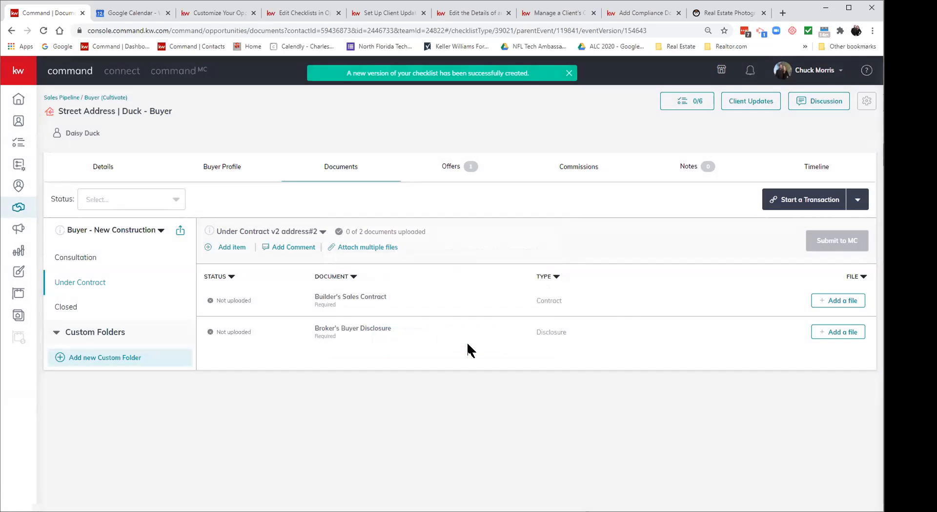
Step: Add another version named 'address#3' and keep Under Contract v3 address#3 displayed
{"action": "left_click", "coordinate": [320, 234]}
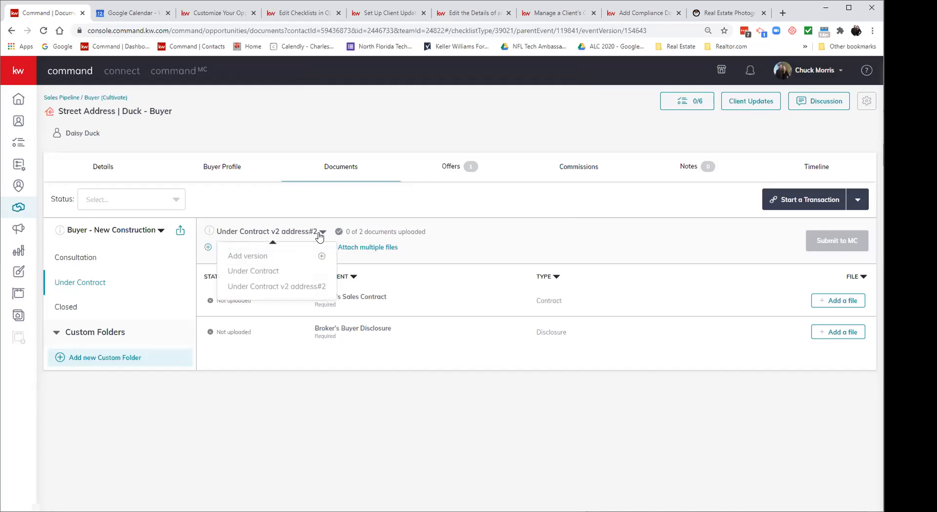
{"action": "left_click", "coordinate": [277, 257]}
{"action": "left_click", "coordinate": [443, 293]}
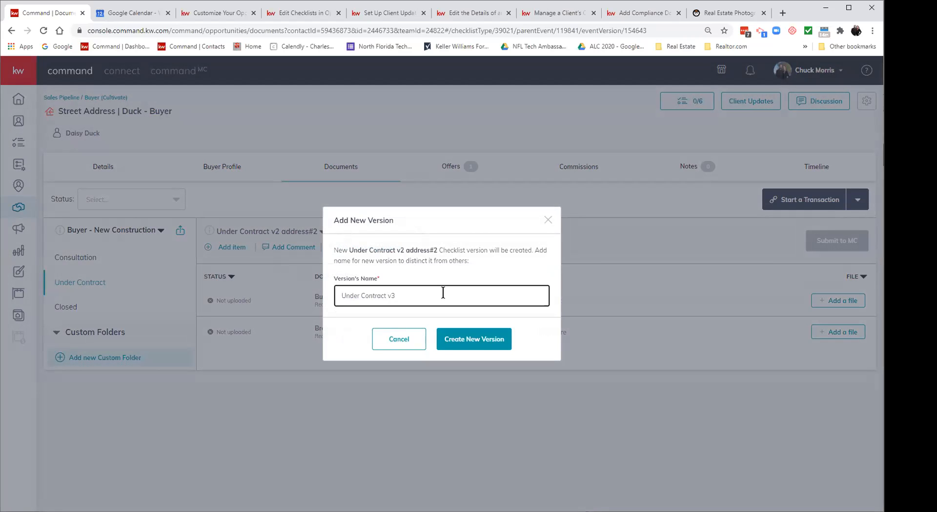
{"action": "type", "text": "address#3"}
{"action": "left_click", "coordinate": [453, 346]}
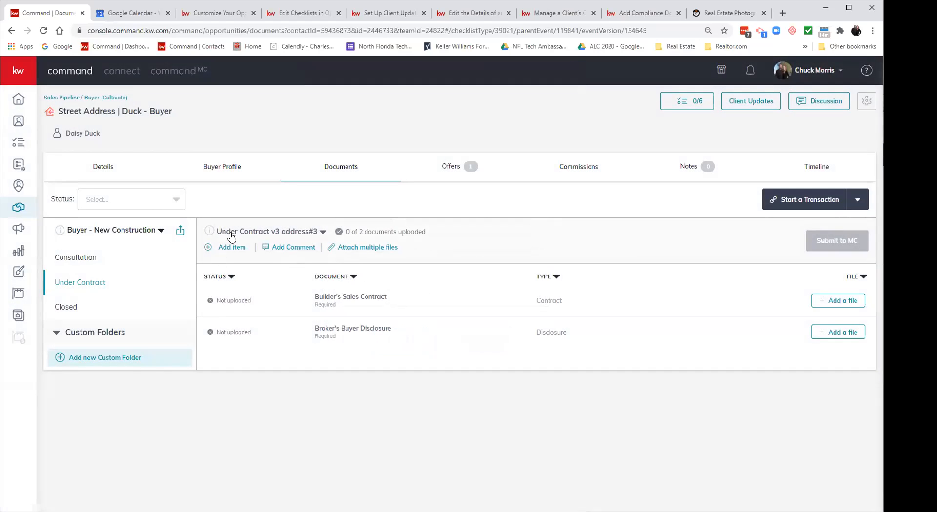
{"action": "left_click", "coordinate": [319, 232]}
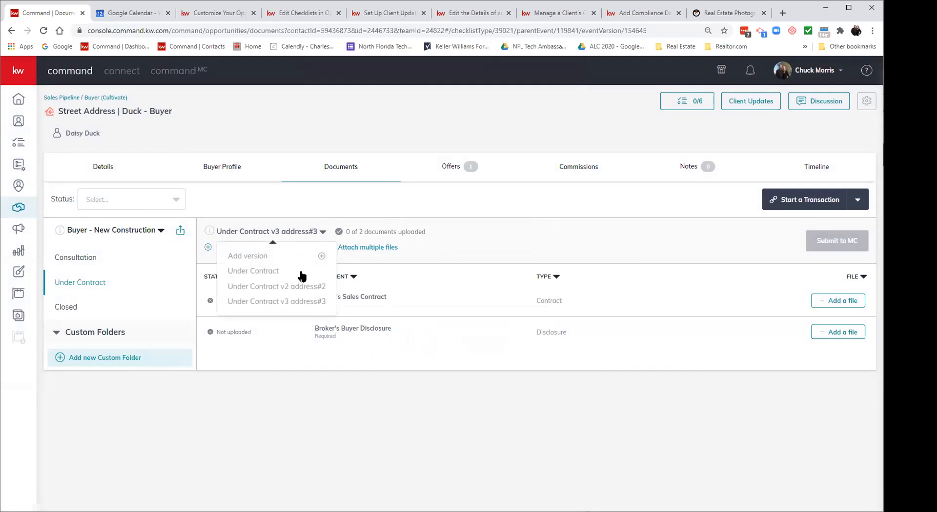
{"action": "left_click", "coordinate": [297, 302]}
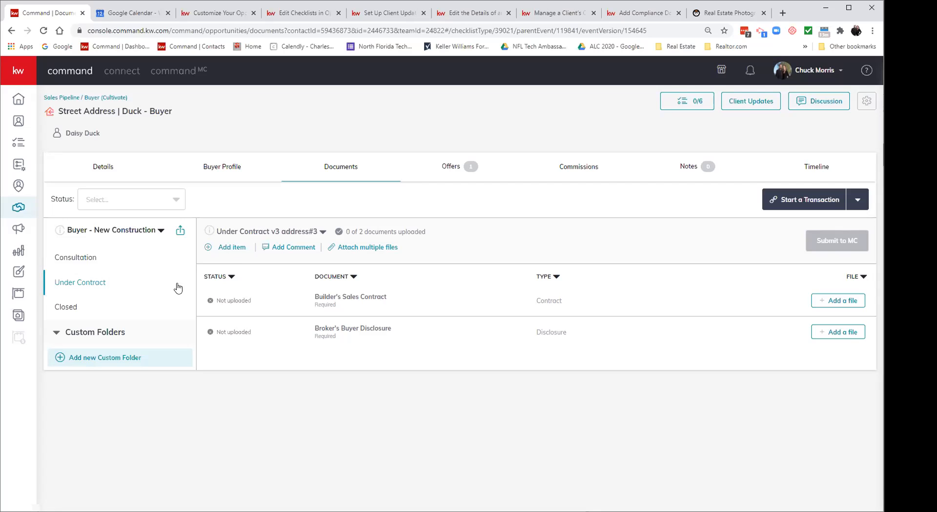
Step: Show the Closed checklist and open and dismiss its version dropdown twice
{"action": "left_click", "coordinate": [69, 307]}
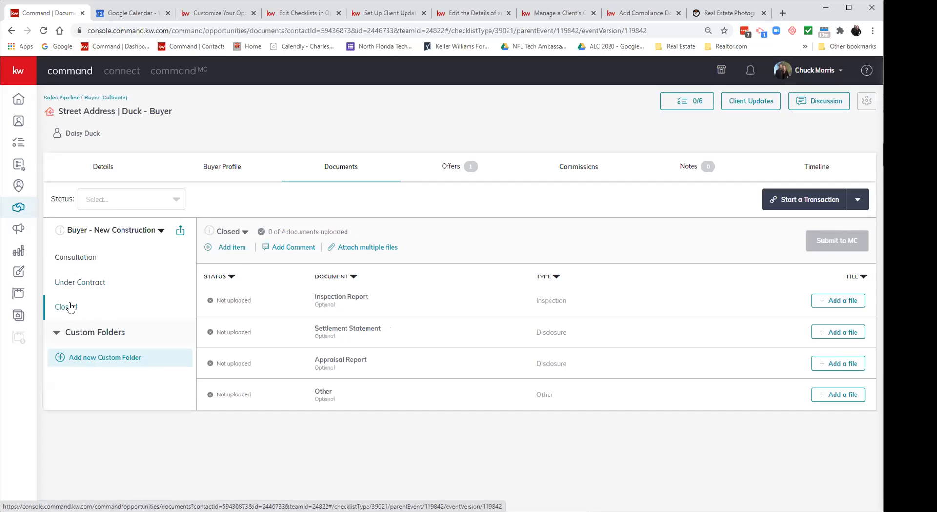
{"action": "left_click", "coordinate": [246, 232]}
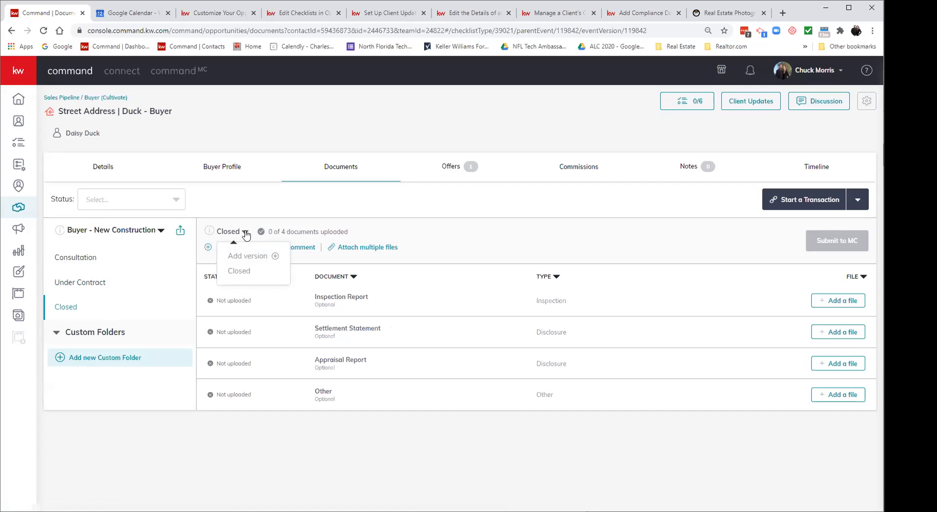
{"action": "left_click", "coordinate": [251, 198]}
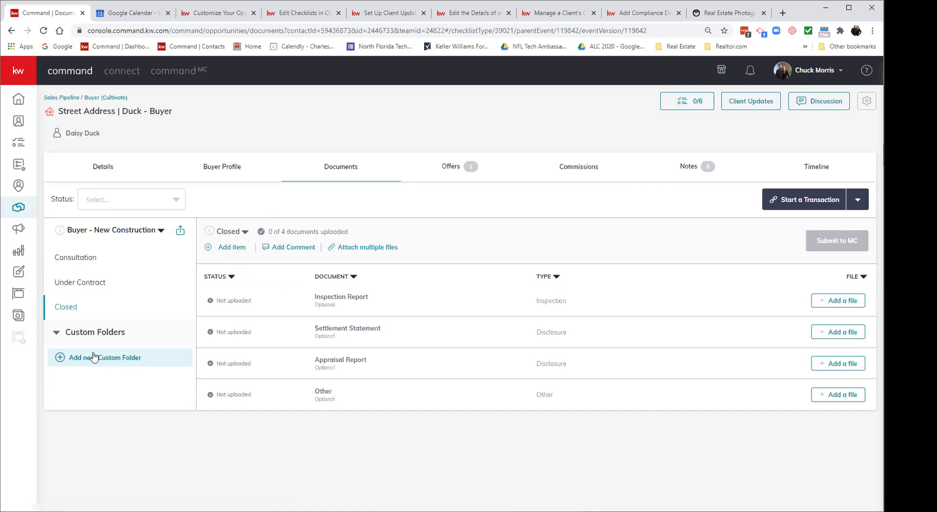
{"action": "left_click", "coordinate": [242, 232]}
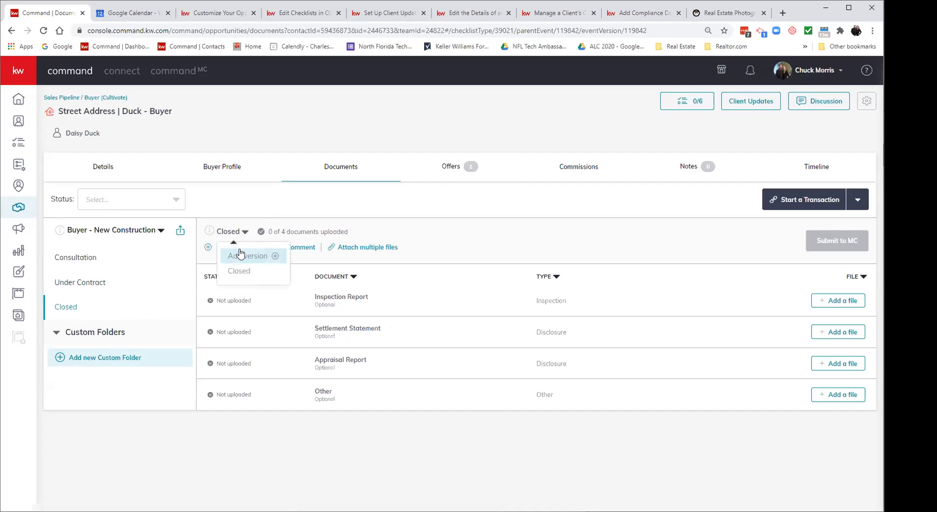
{"action": "left_click", "coordinate": [299, 189]}
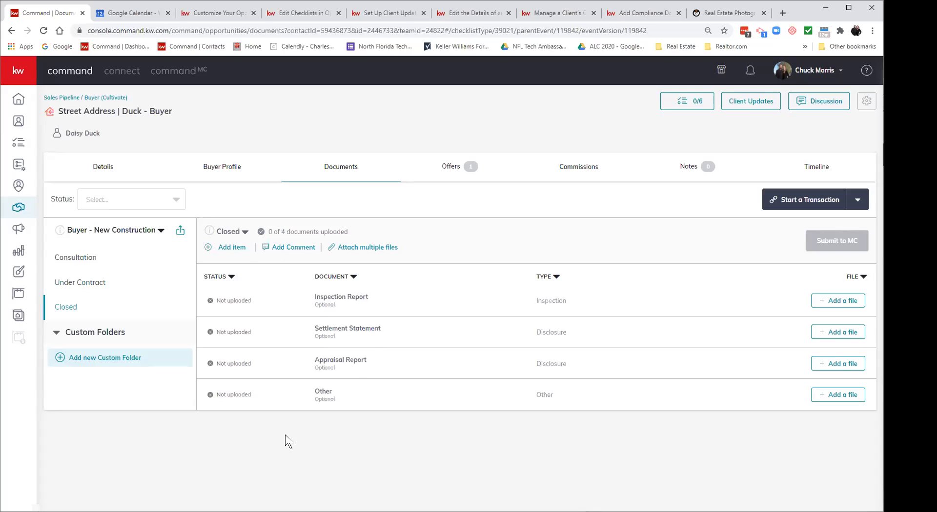
Step: Return to the Under Contract v3 address#3 checklist with its two required documents
{"action": "left_click", "coordinate": [344, 169]}
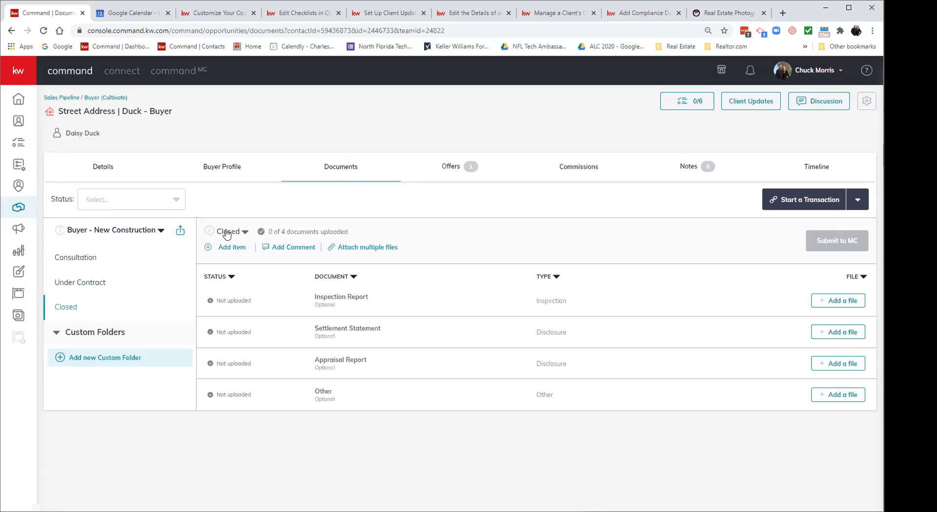
{"action": "left_click", "coordinate": [86, 284]}
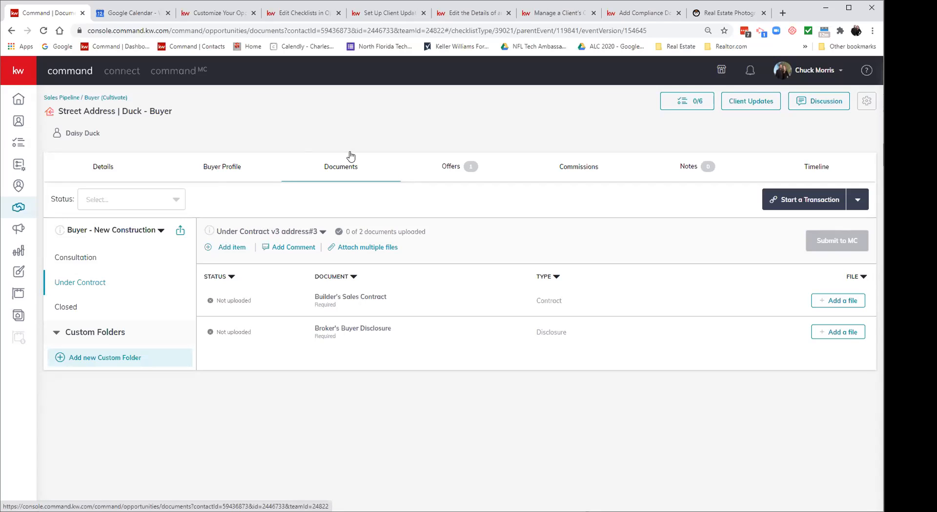
Step: Switch to the Offers tab showing the accepted $250,000.00 offer closing 09/29/20
{"action": "left_click", "coordinate": [455, 174]}
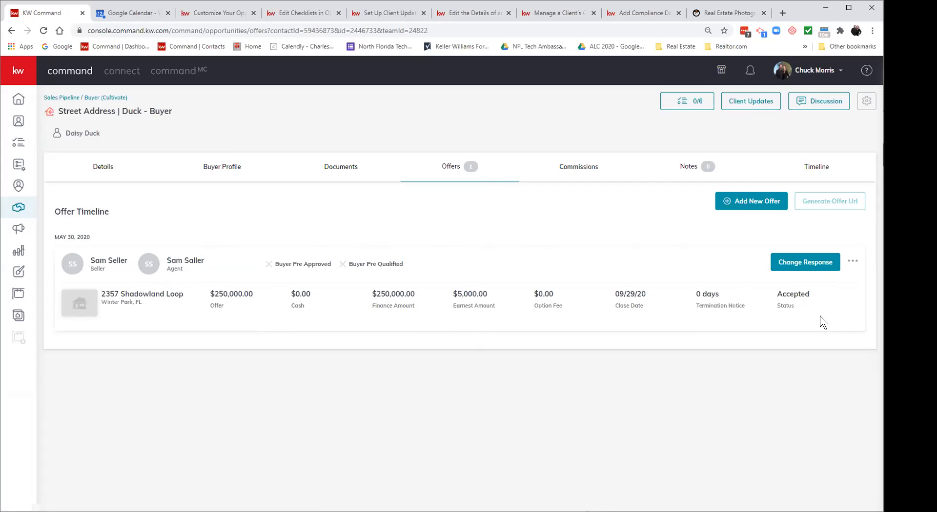
Step: Change the accepted offer's response back to Reviewing and open it with Edit Offer
{"action": "left_click", "coordinate": [808, 263]}
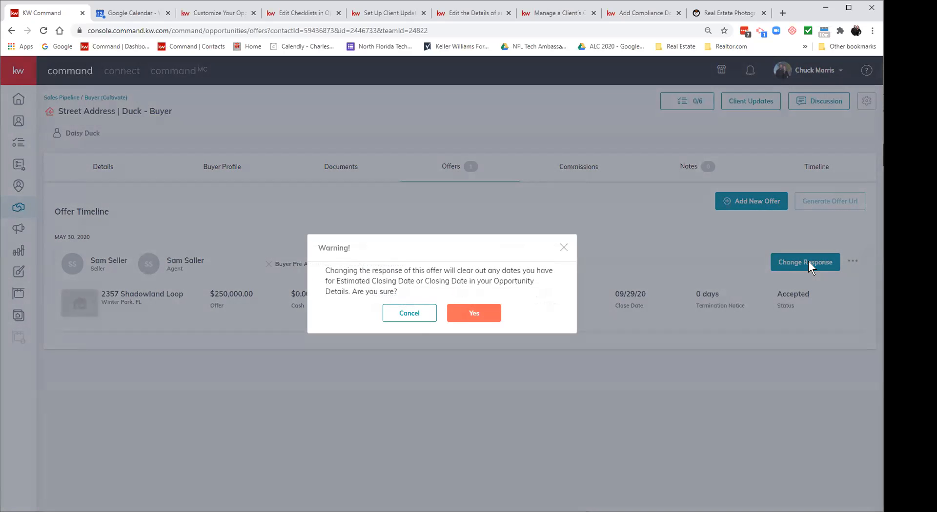
{"action": "left_click", "coordinate": [477, 310]}
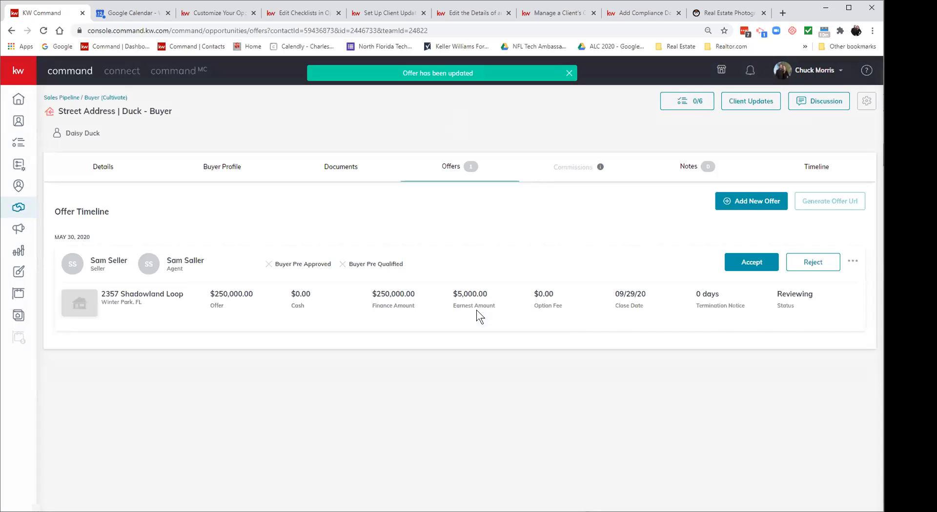
{"action": "left_click", "coordinate": [852, 264]}
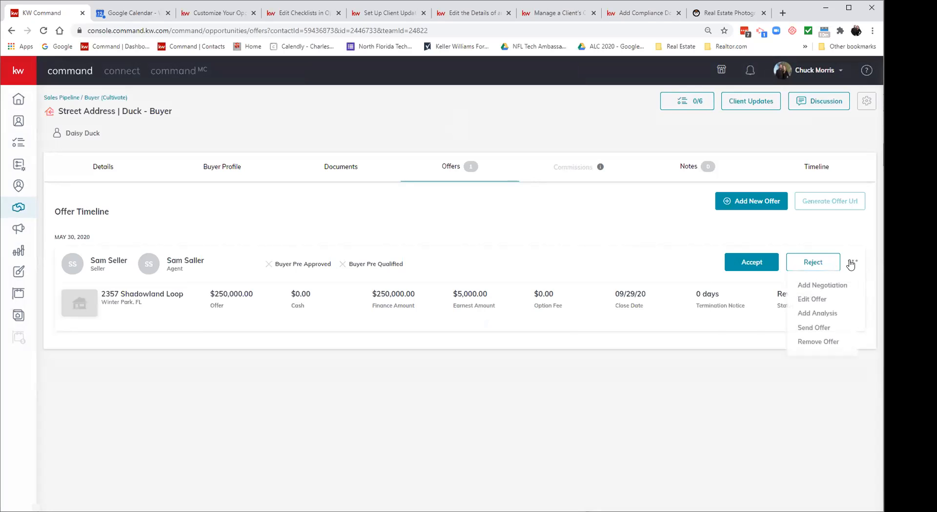
{"action": "left_click", "coordinate": [819, 303]}
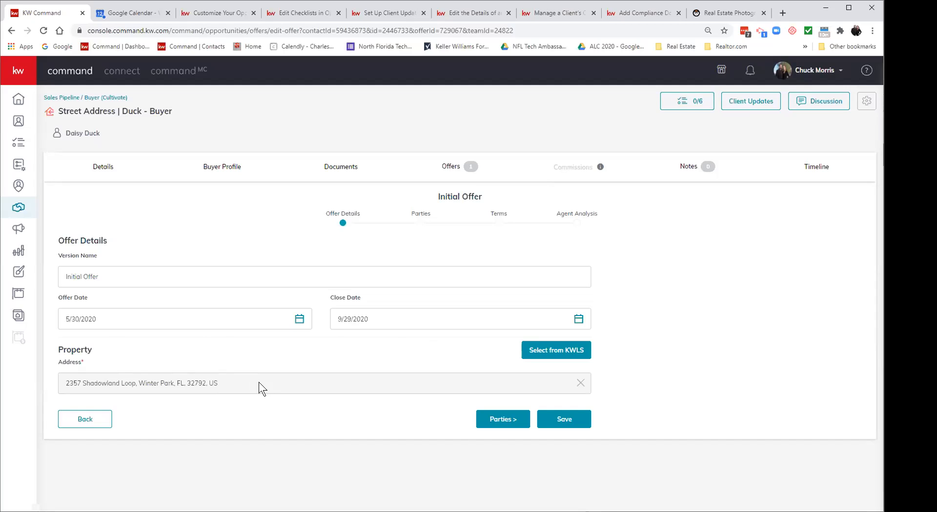
Step: Advance the offer form past Offer Details and Parties to the Terms step
{"action": "left_click", "coordinate": [527, 427]}
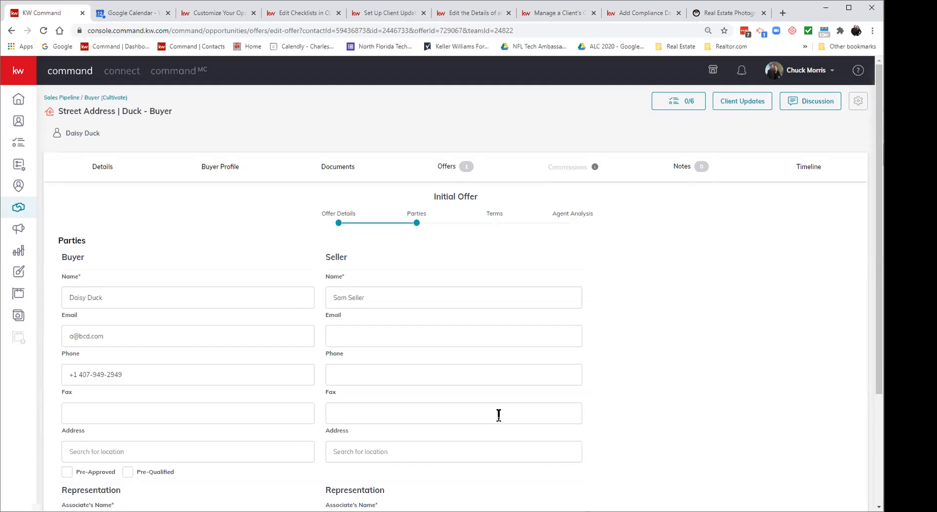
{"action": "scroll", "coordinate": [499, 415], "scroll_direction": "down", "scroll_amount": 2}
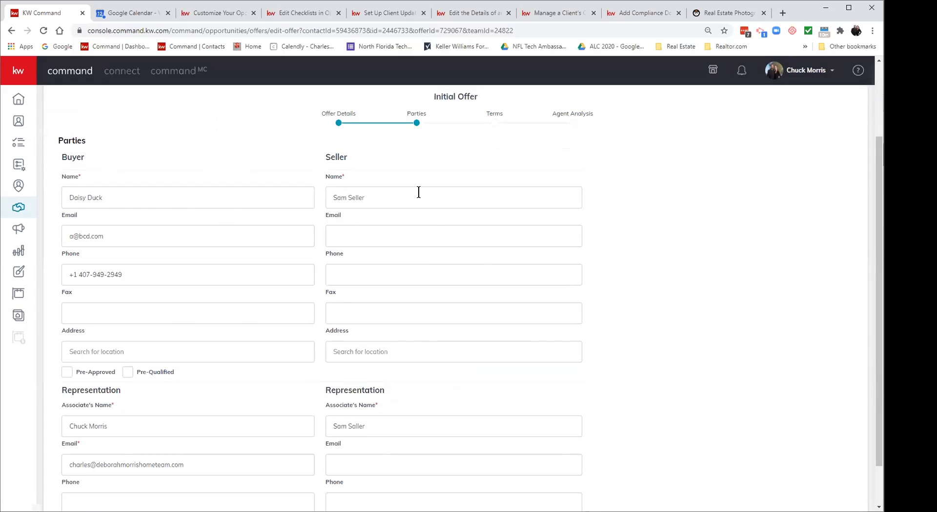
{"action": "scroll", "coordinate": [418, 192], "scroll_direction": "down", "scroll_amount": 1}
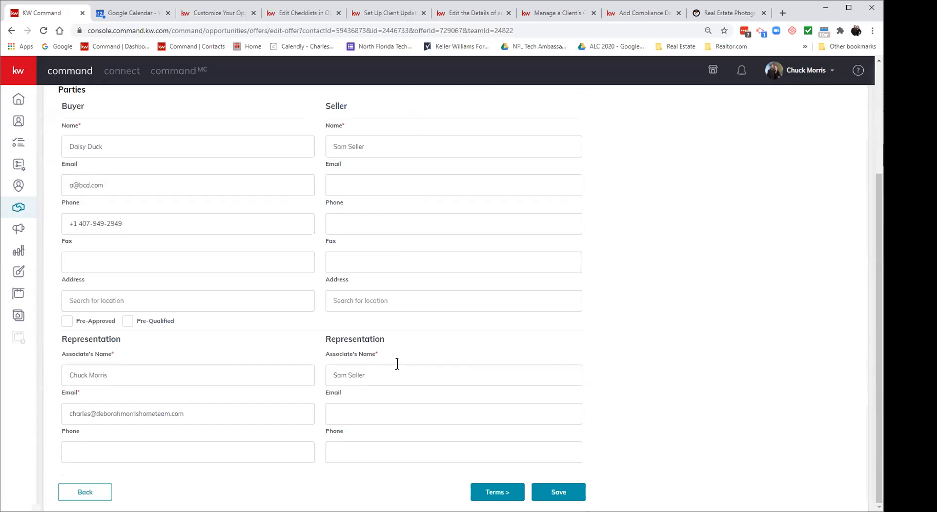
{"action": "left_click", "coordinate": [480, 493]}
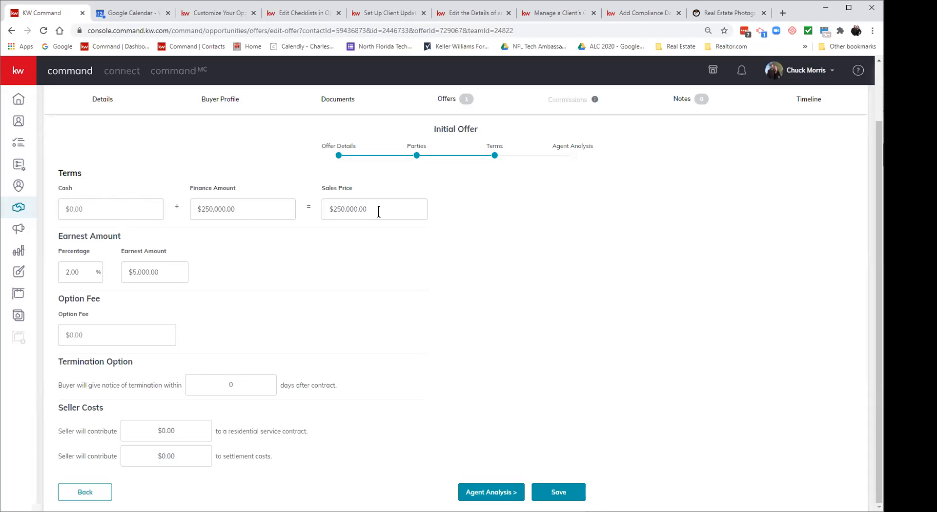
Step: Clear the Finance Amount and re-enter it as 250000
{"action": "left_click_drag", "start_coordinate": [378, 208], "coordinate": [324, 209]}
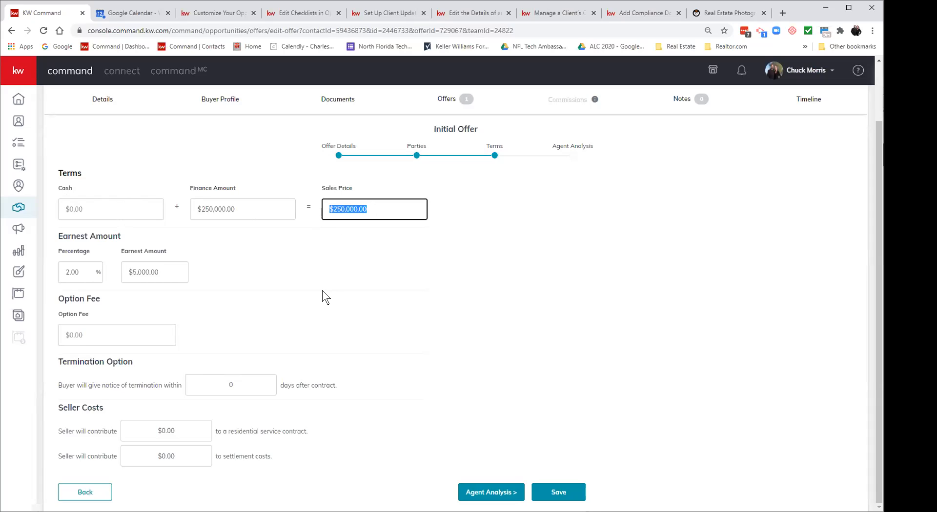
{"action": "left_click", "coordinate": [332, 273]}
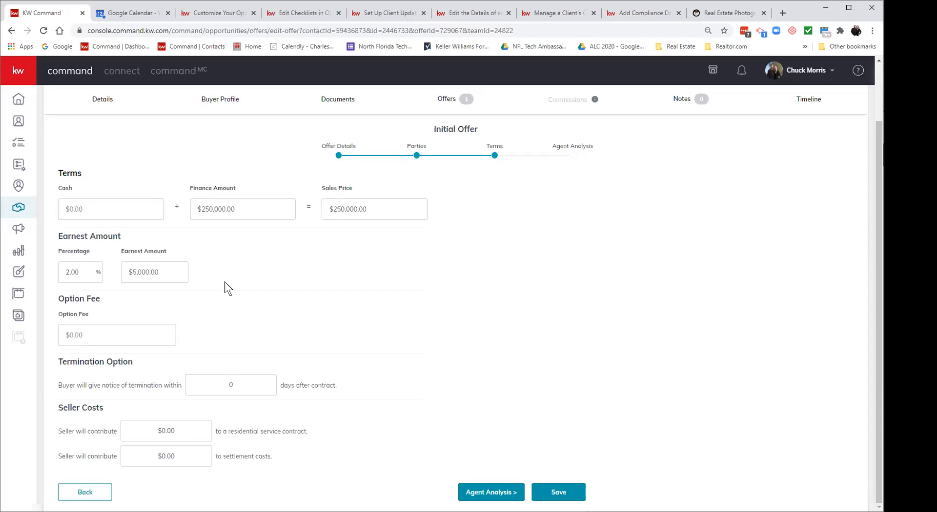
{"action": "left_click", "coordinate": [112, 209]}
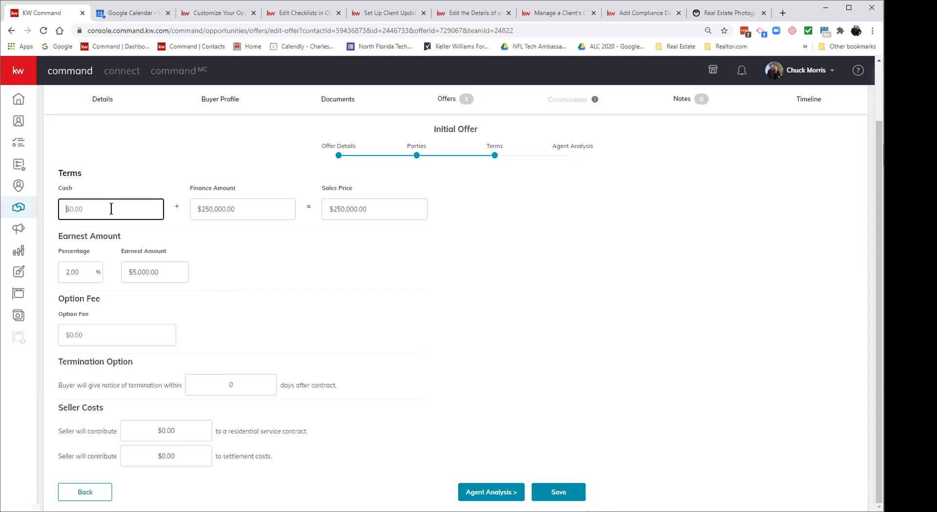
{"action": "left_click", "coordinate": [270, 209]}
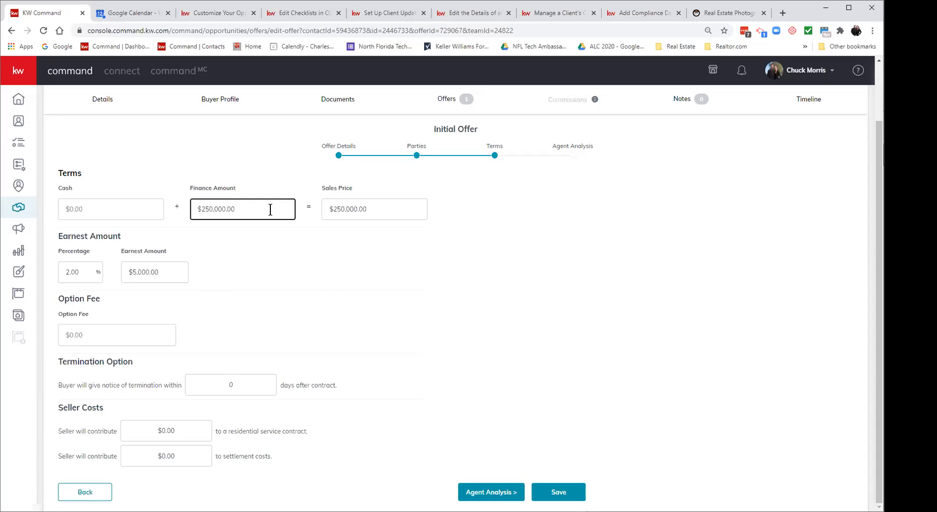
{"action": "left_click_drag", "start_coordinate": [264, 209], "coordinate": [160, 205]}
{"action": "key", "text": "BackSpace"}
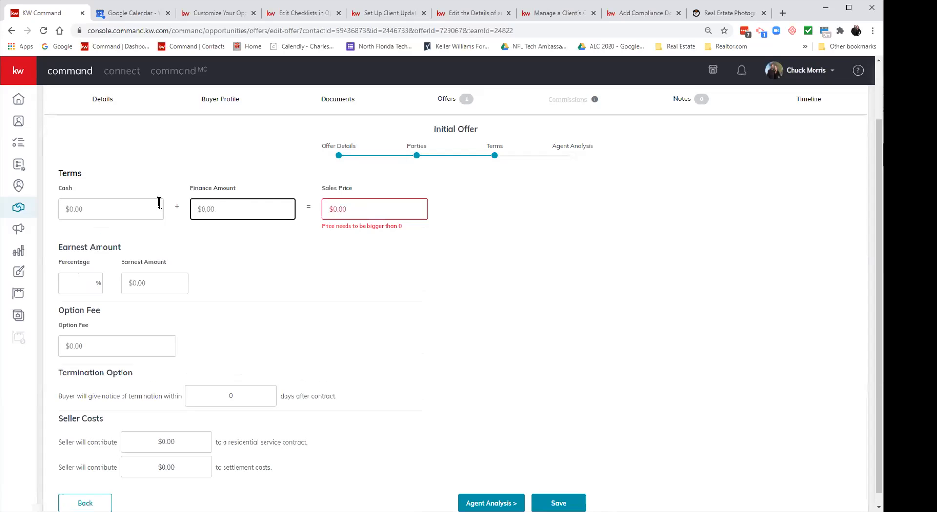
{"action": "left_click", "coordinate": [387, 204]}
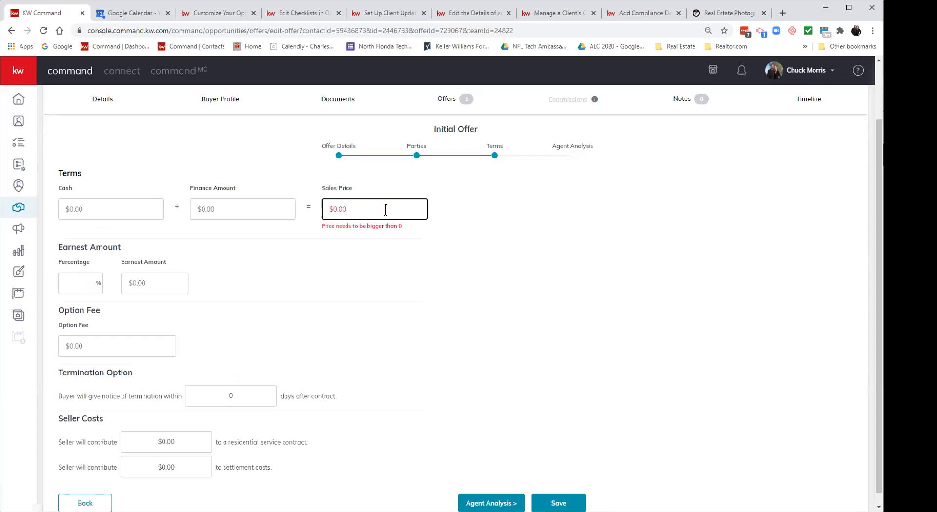
{"action": "left_click", "coordinate": [239, 209]}
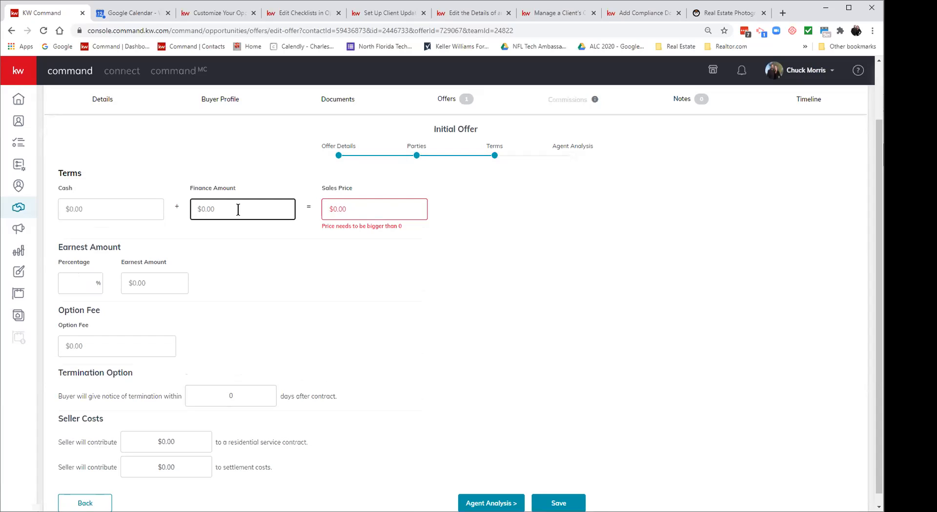
{"action": "left_click", "coordinate": [114, 203]}
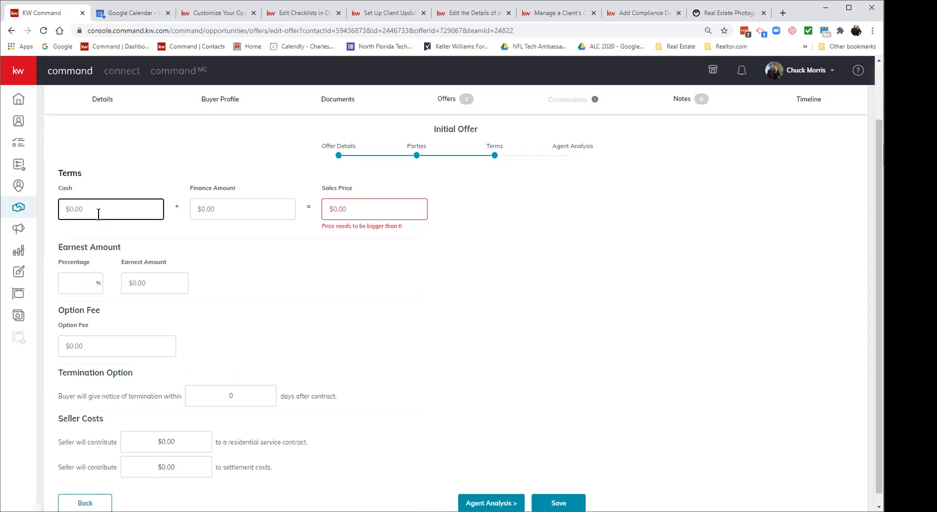
{"action": "left_click", "coordinate": [253, 209]}
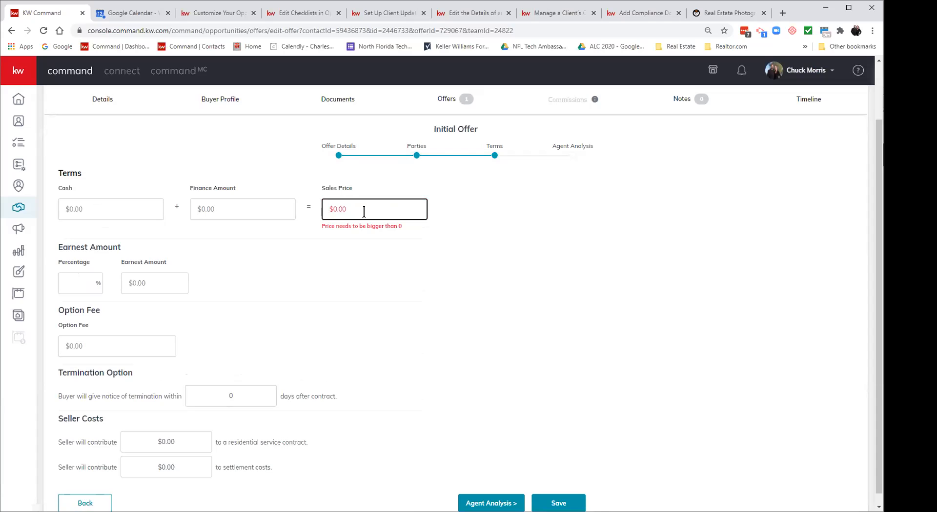
{"action": "left_click", "coordinate": [231, 200]}
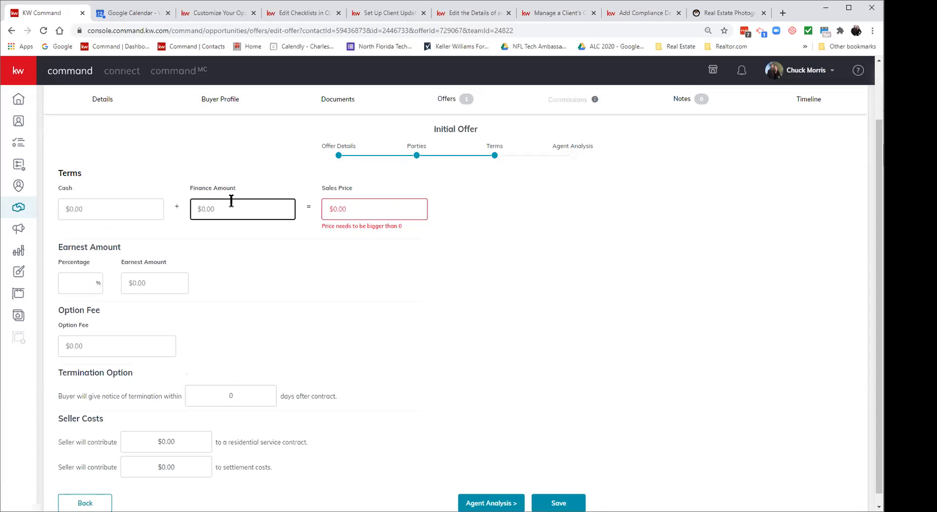
{"action": "type", "text": "2500000"}
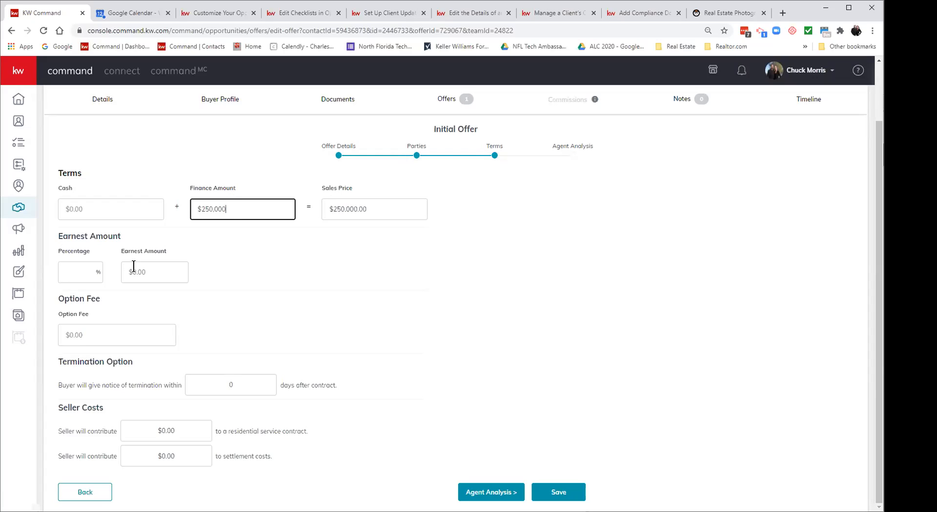
Step: Set the earnest money, trying 2% first and then entering a $5,000 amount
{"action": "left_click", "coordinate": [168, 271]}
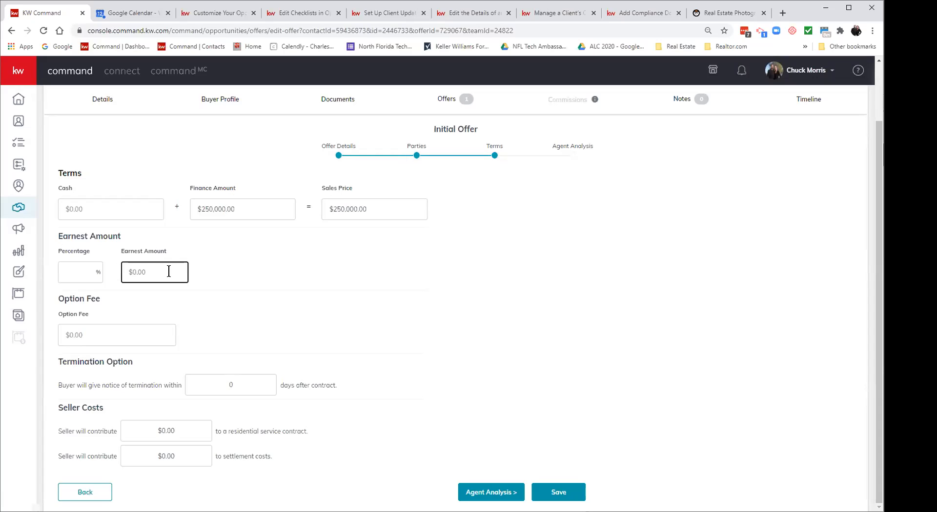
{"action": "left_click", "coordinate": [72, 272]}
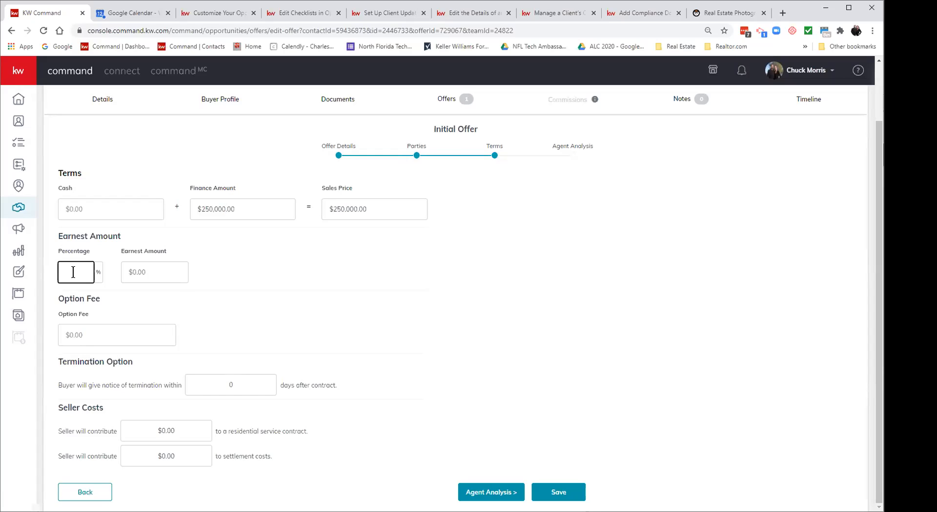
{"action": "type", "text": "2"}
{"action": "key", "text": "BackSpace"}
{"action": "left_click", "coordinate": [164, 273]}
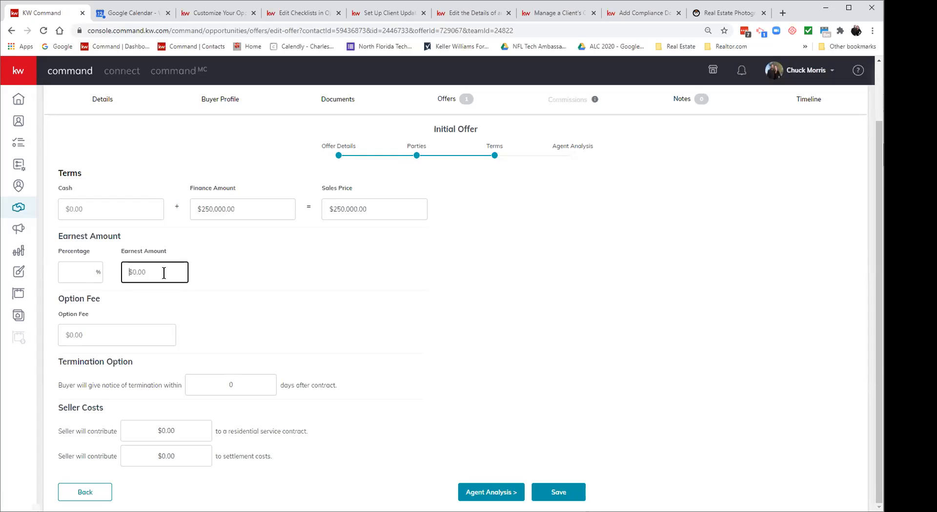
{"action": "type", "text": "50000"}
{"action": "key", "text": "BackSpace"}
Step: Pass the Agent Analysis step and save the offer, returning it to the Offers timeline as Reviewing
{"action": "left_click", "coordinate": [493, 492]}
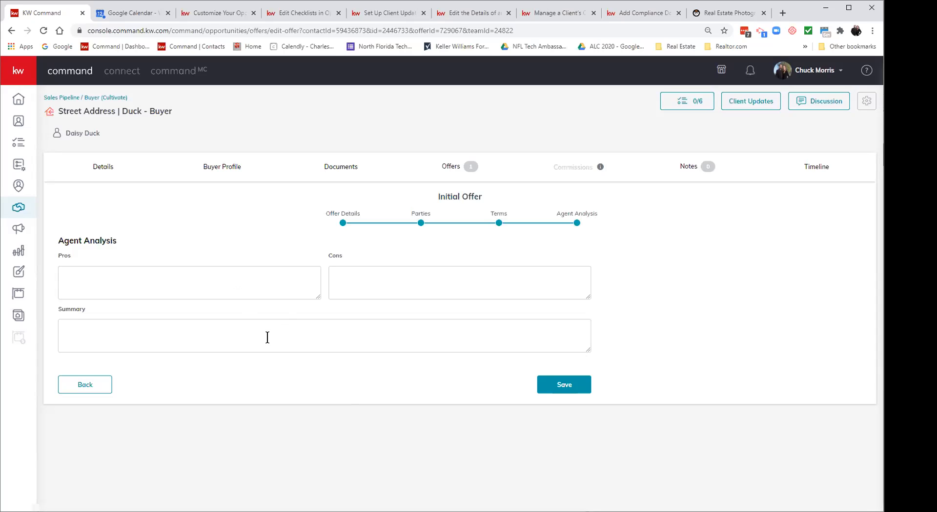
{"action": "left_click", "coordinate": [249, 333]}
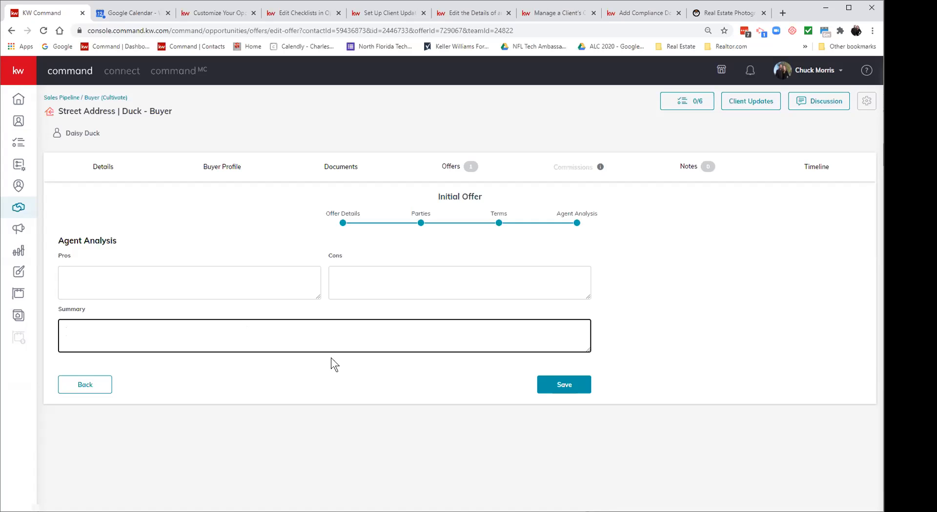
{"action": "left_click", "coordinate": [555, 385]}
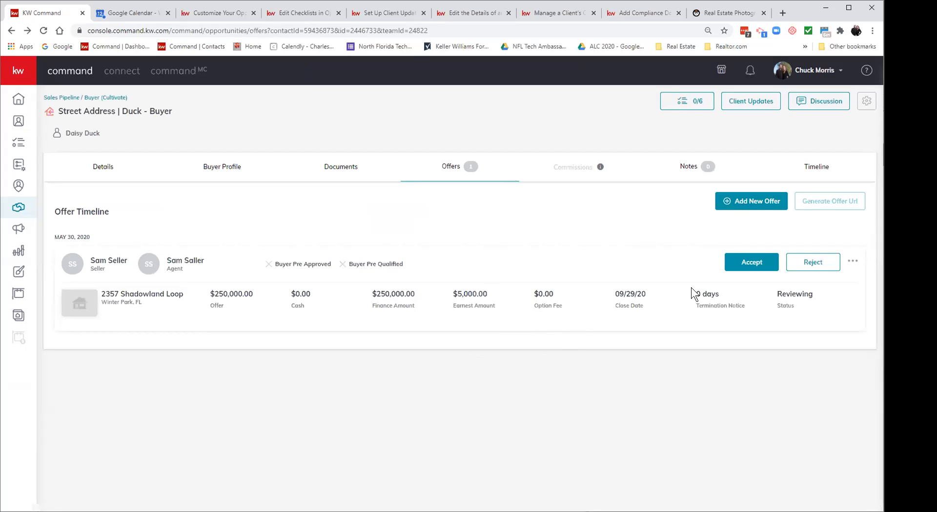
Step: Accept the $250,000 offer, resetting its response and re-accepting until the status reads Accepted
{"action": "left_click", "coordinate": [748, 266]}
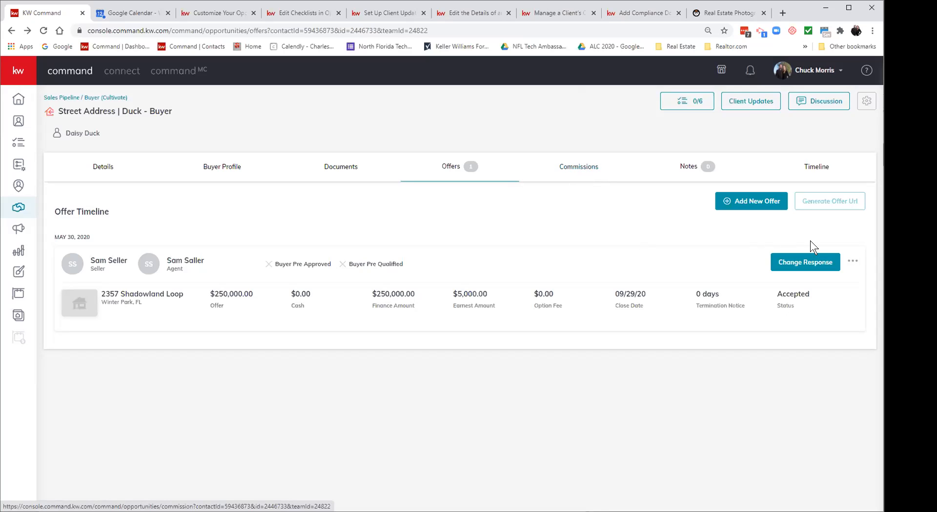
{"action": "left_click", "coordinate": [806, 263]}
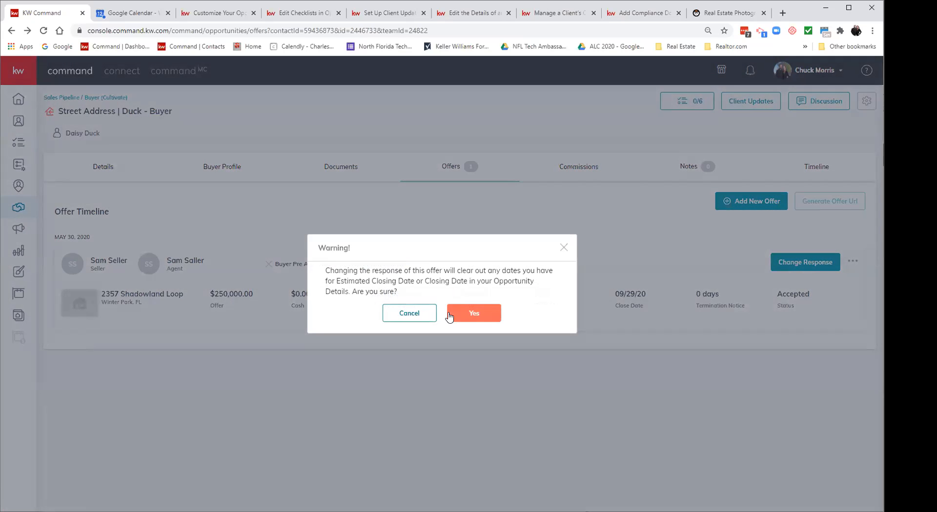
{"action": "left_click", "coordinate": [472, 312]}
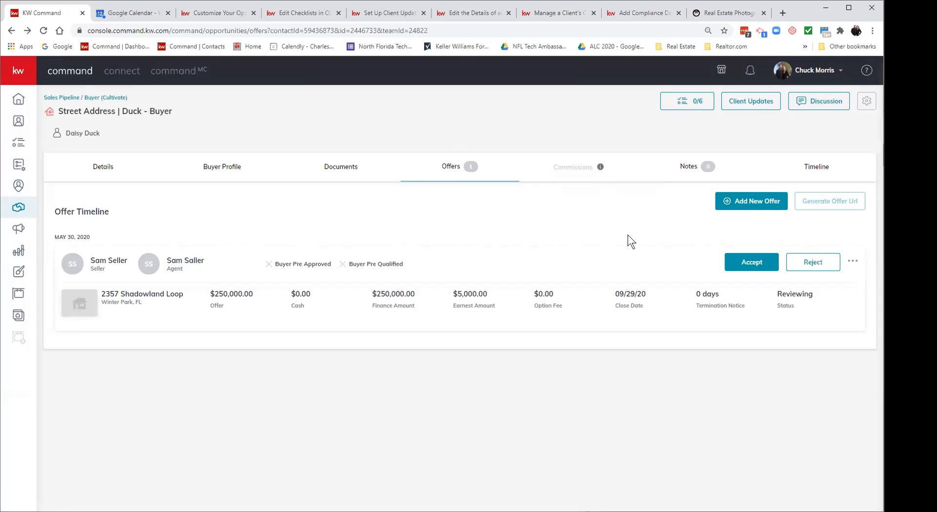
{"action": "mouse_move", "coordinate": [601, 170]}
{"action": "left_click", "coordinate": [754, 262]}
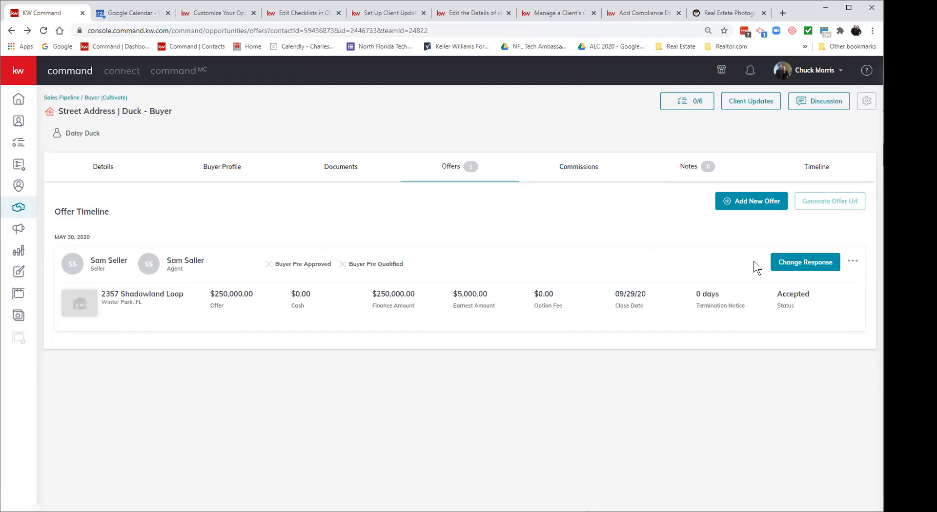
{"action": "left_click", "coordinate": [793, 260]}
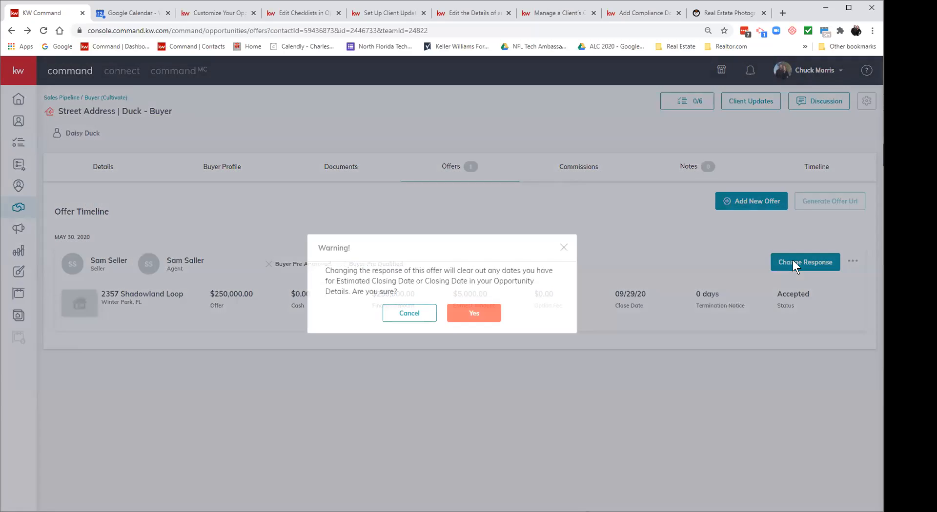
{"action": "left_click", "coordinate": [489, 312]}
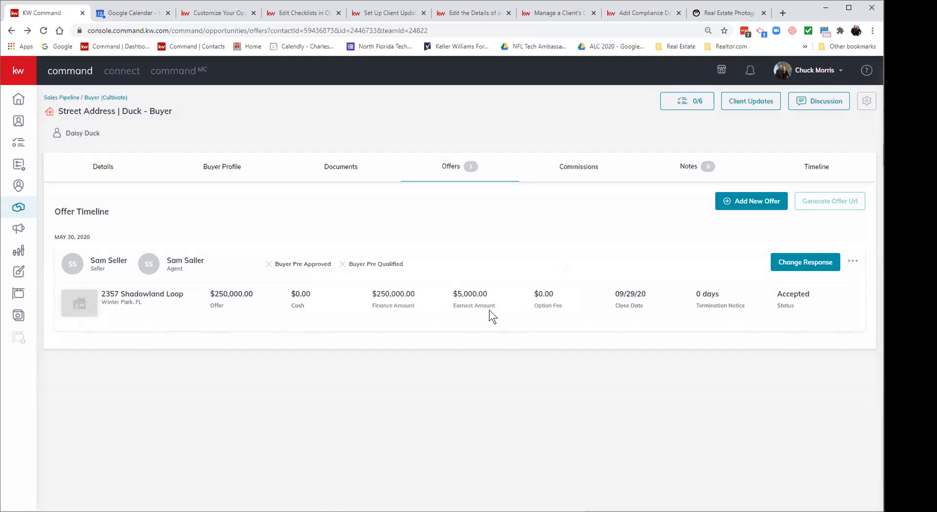
{"action": "left_click", "coordinate": [853, 262]}
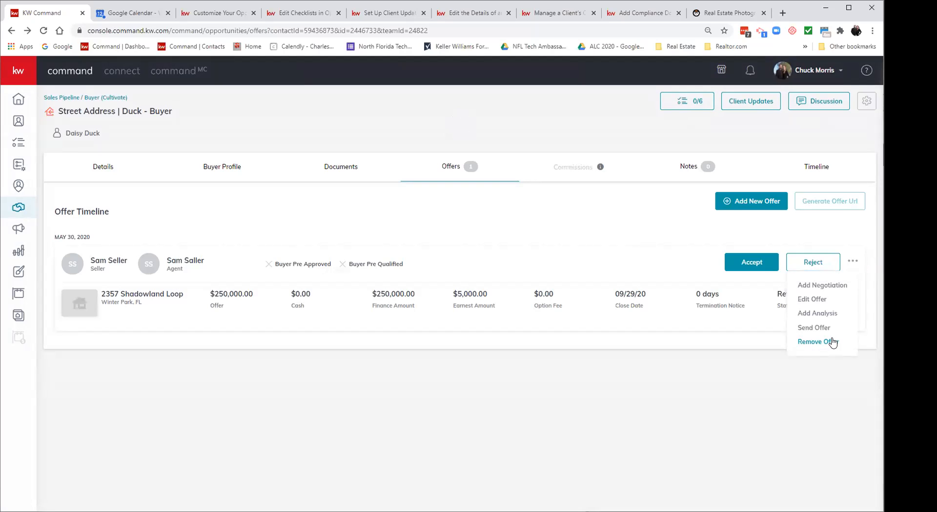
{"action": "left_click", "coordinate": [753, 266]}
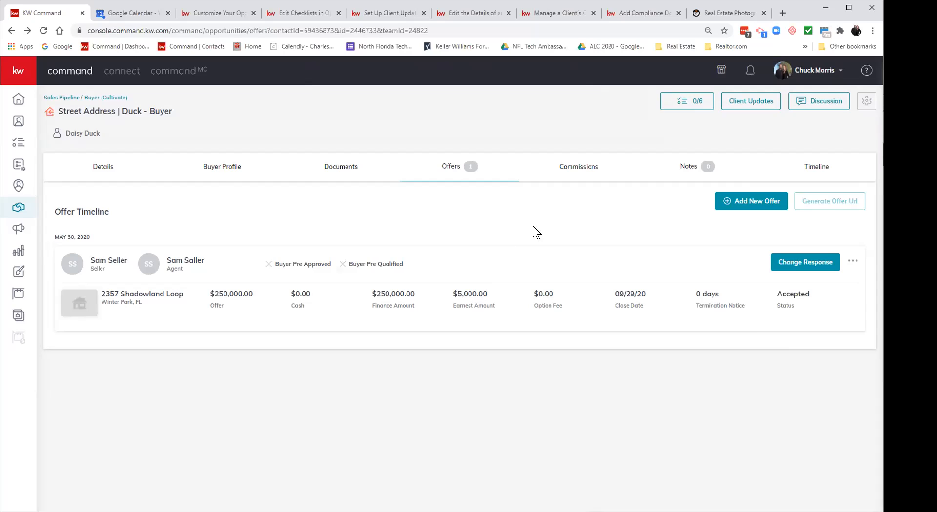
Step: Bring up the Commissions tab showing $7,500.00 at 3.0% and its agent Payment section
{"action": "left_click", "coordinate": [579, 169]}
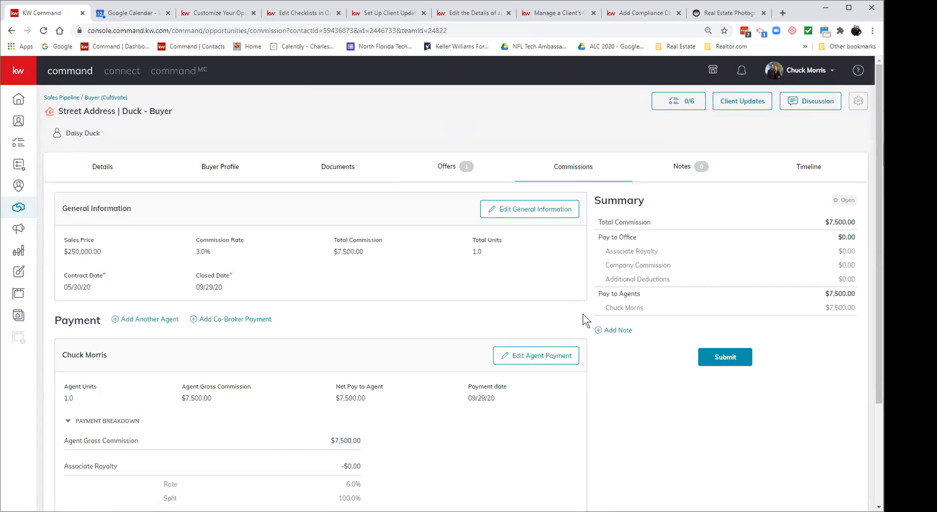
{"action": "scroll", "coordinate": [583, 314], "scroll_direction": "down", "scroll_amount": 3}
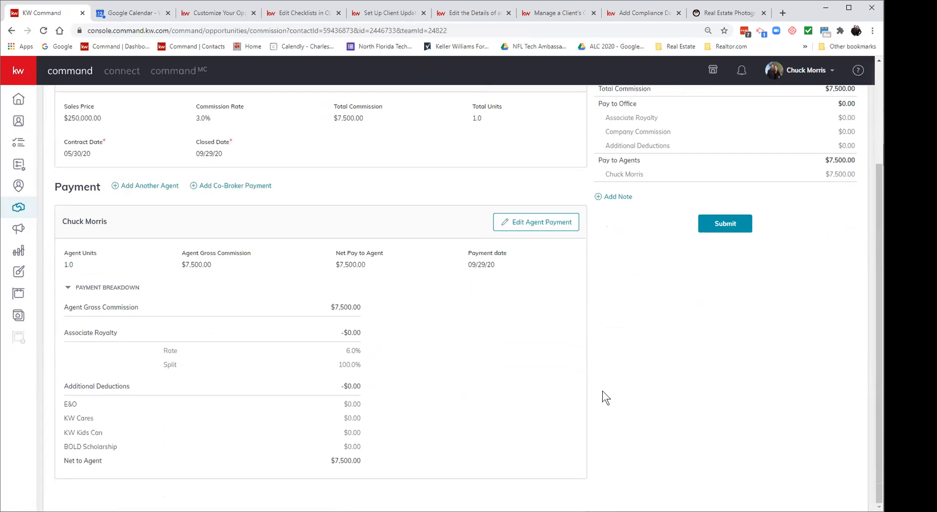
{"action": "scroll", "coordinate": [602, 398], "scroll_direction": "up", "scroll_amount": 3}
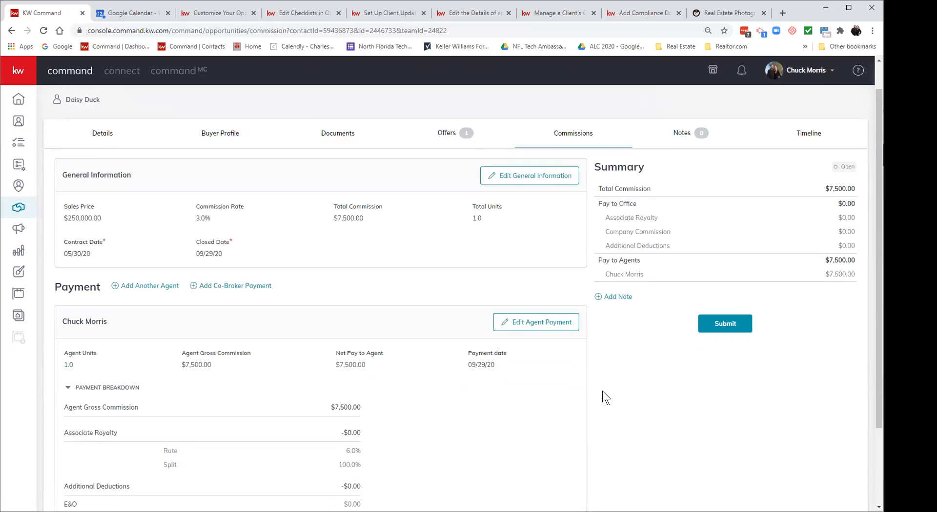
{"action": "scroll", "coordinate": [602, 392], "scroll_direction": "down", "scroll_amount": 1}
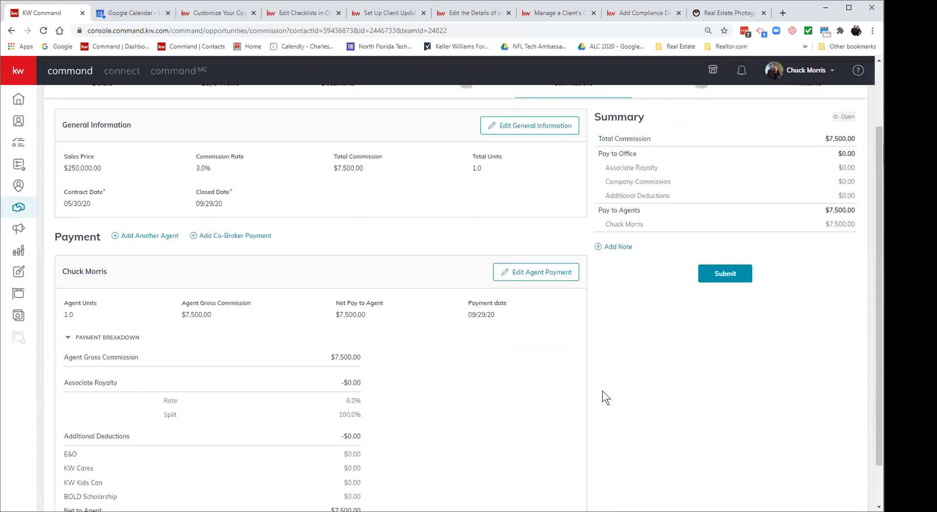
{"action": "scroll", "coordinate": [603, 392], "scroll_direction": "down", "scroll_amount": 1}
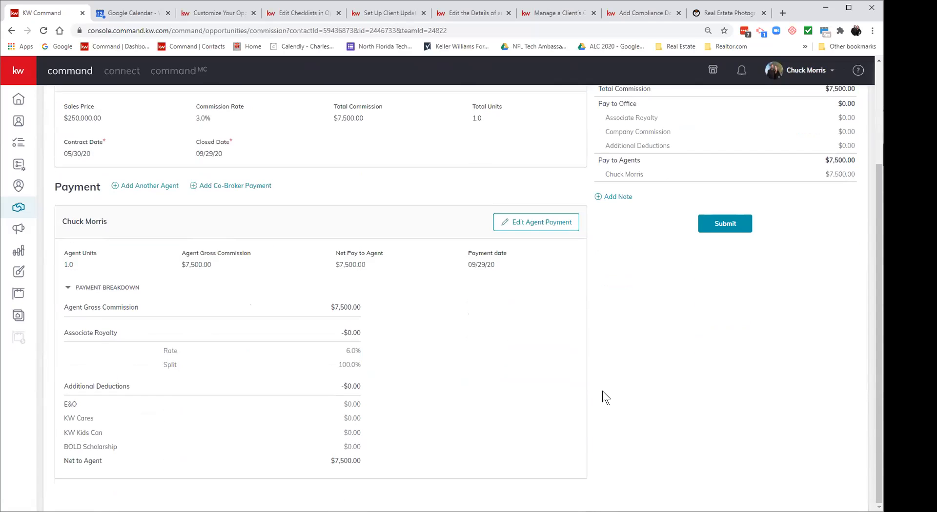
Step: Add a $395 Bonus item, split with the Market Center, to the agent's payment
{"action": "left_click", "coordinate": [542, 225]}
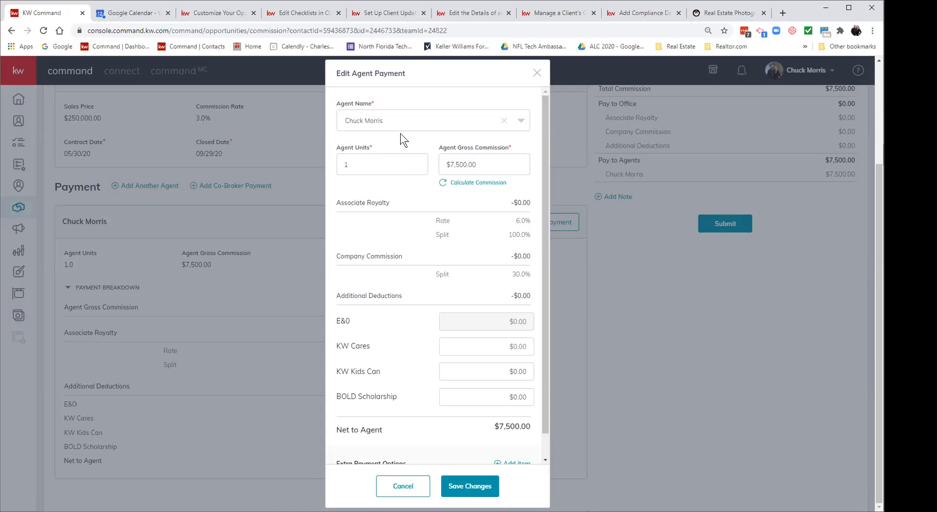
{"action": "scroll", "coordinate": [405, 294], "scroll_direction": "down", "scroll_amount": 1}
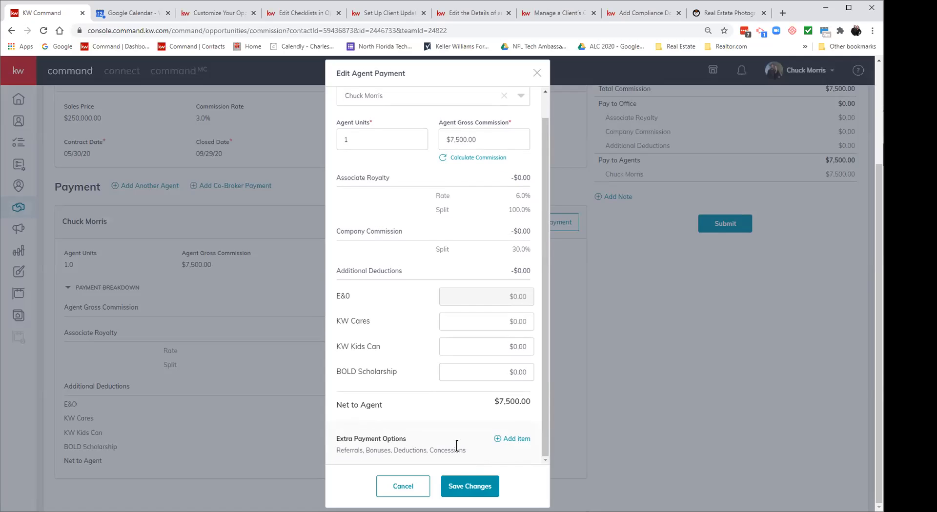
{"action": "left_click", "coordinate": [509, 439]}
{"action": "left_click", "coordinate": [486, 249]}
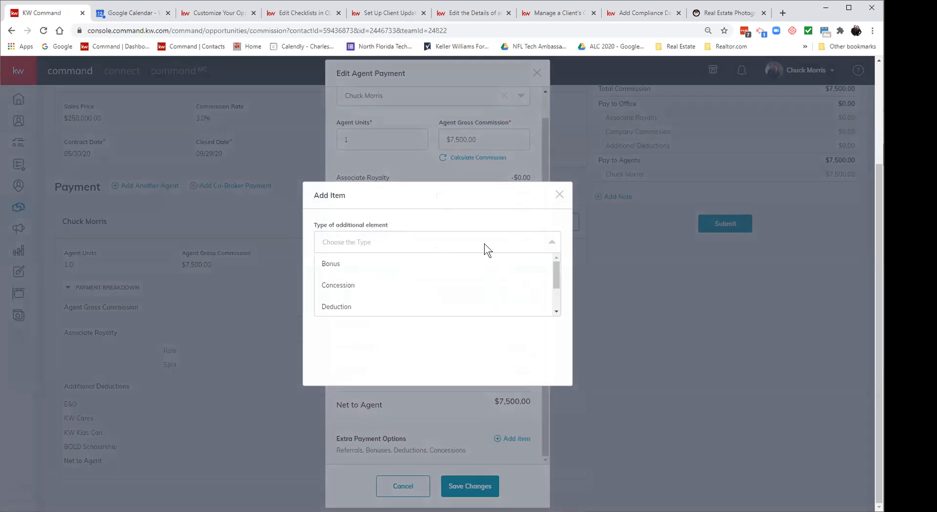
{"action": "left_click", "coordinate": [483, 260]}
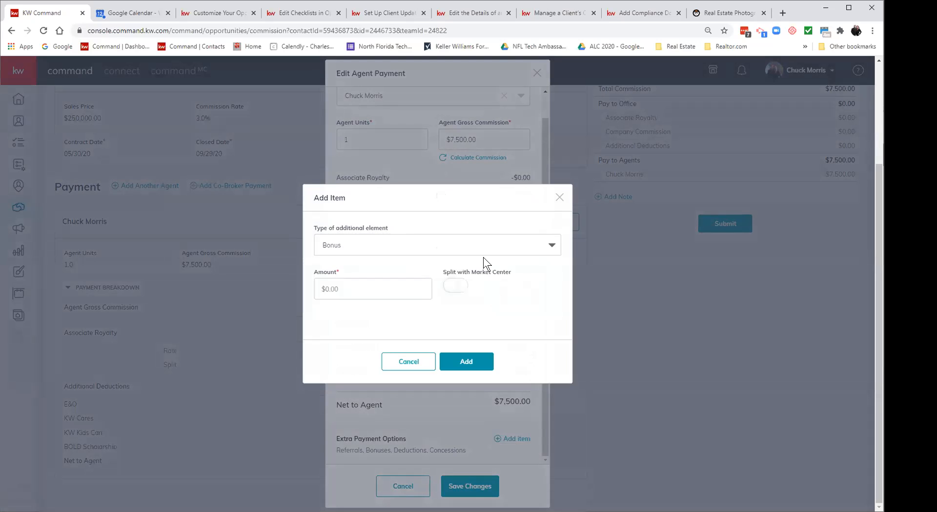
{"action": "left_click", "coordinate": [378, 294]}
{"action": "type", "text": "395"}
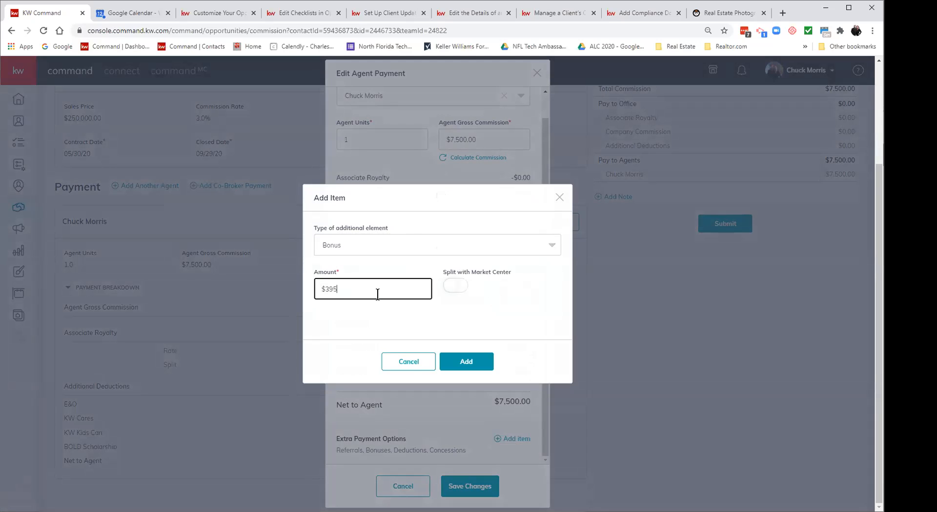
{"action": "left_click", "coordinate": [463, 292]}
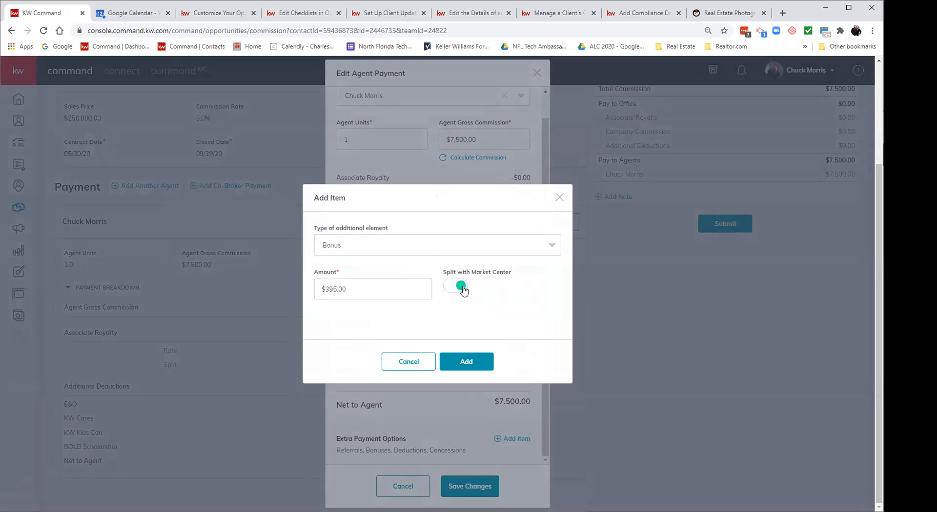
{"action": "left_click", "coordinate": [467, 361]}
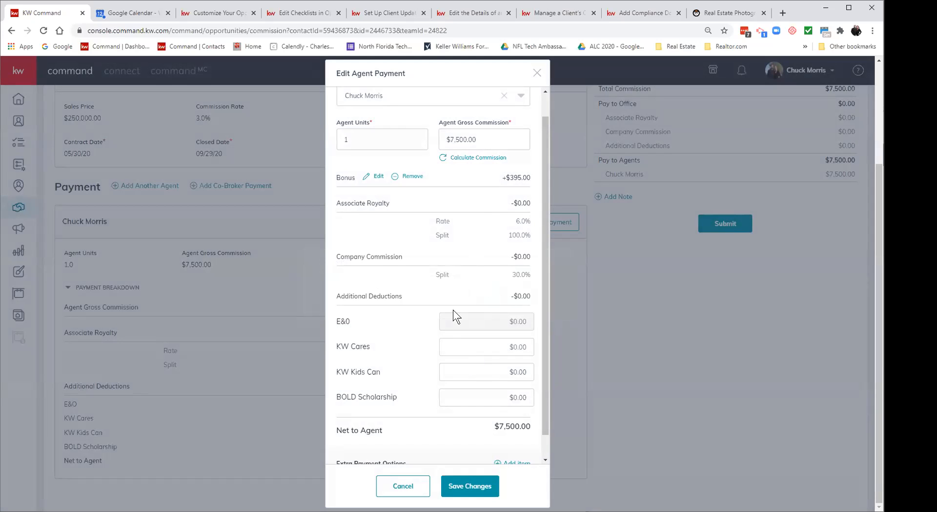
{"action": "scroll", "coordinate": [420, 330], "scroll_direction": "down", "scroll_amount": 1}
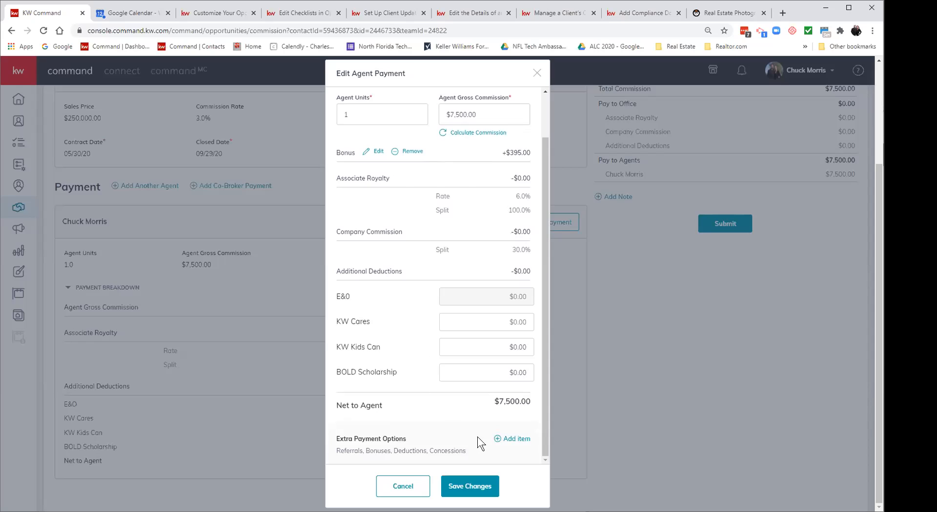
Step: Start a $100 Deduction item described as 'Broker Transaction Fee'
{"action": "left_click", "coordinate": [513, 439]}
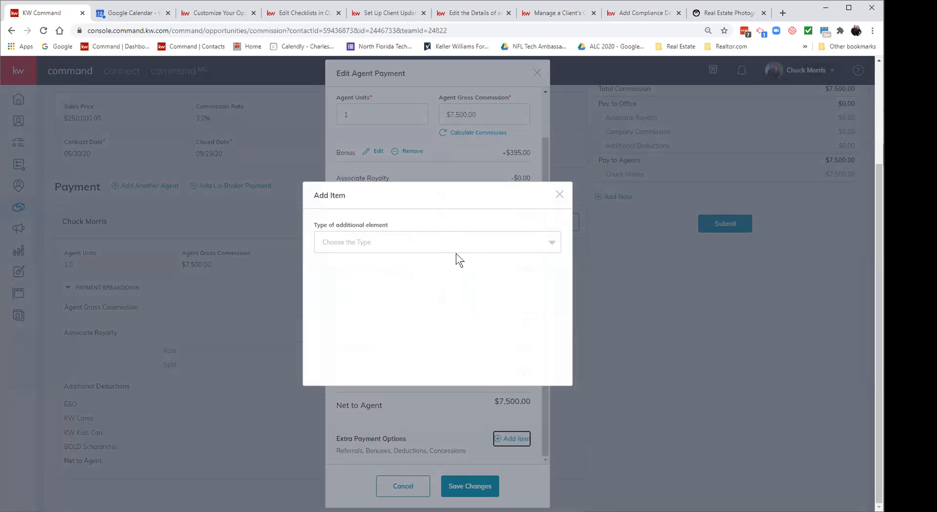
{"action": "left_click", "coordinate": [456, 242]}
{"action": "left_click", "coordinate": [445, 286]}
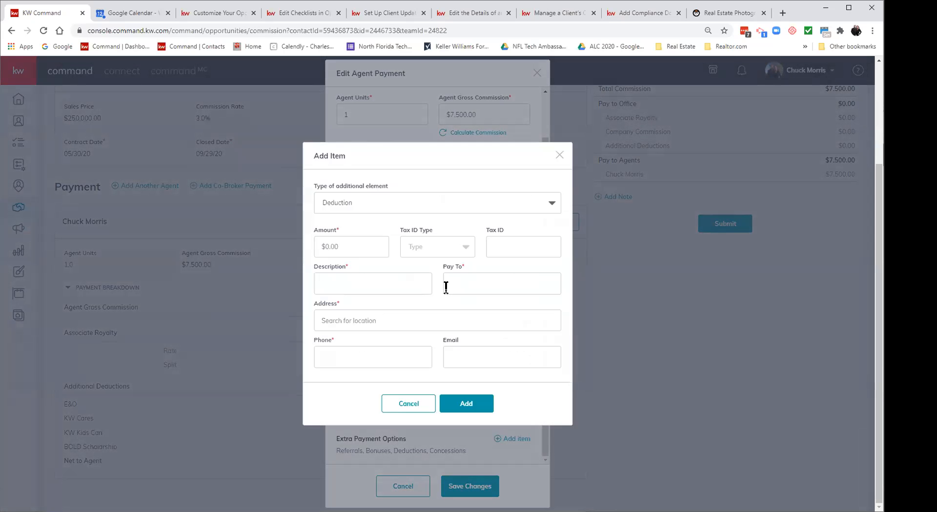
{"action": "left_click", "coordinate": [357, 246]}
{"action": "type", "text": "100"}
{"action": "left_click", "coordinate": [355, 281]}
{"action": "type", "text": "Brojke"}
{"action": "key", "text": "BackSpace"}
{"action": "key", "text": "BackSpace"}
{"action": "type", "text": "ker T"}
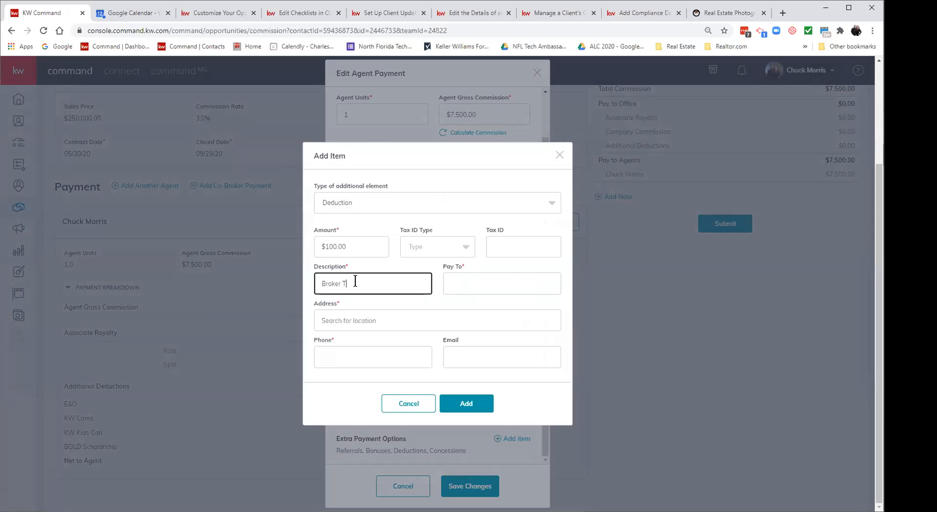
{"action": "type", "text": "ransaction Fee"}
Step: Make the fee payable to KW Oviedo with its office address and phone, and add it
{"action": "left_click", "coordinate": [487, 291]}
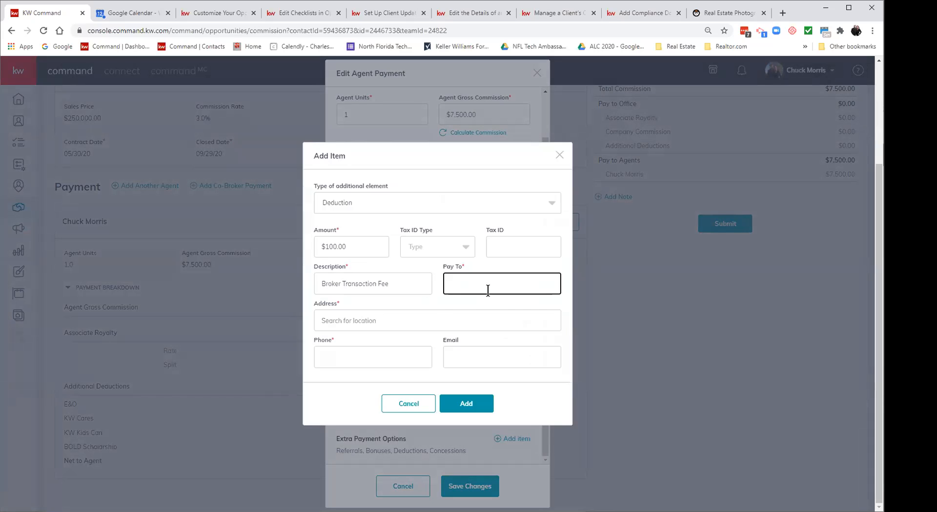
{"action": "type", "text": "KW Oviedo"}
{"action": "key", "text": "Tab"}
{"action": "type", "text": "59 Ala"}
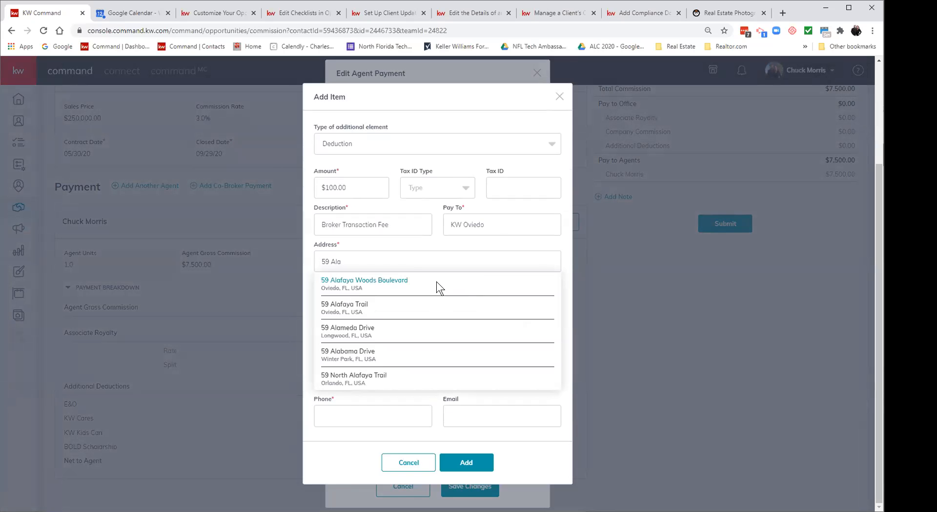
{"action": "left_click", "coordinate": [436, 283]}
{"action": "left_click", "coordinate": [361, 364]}
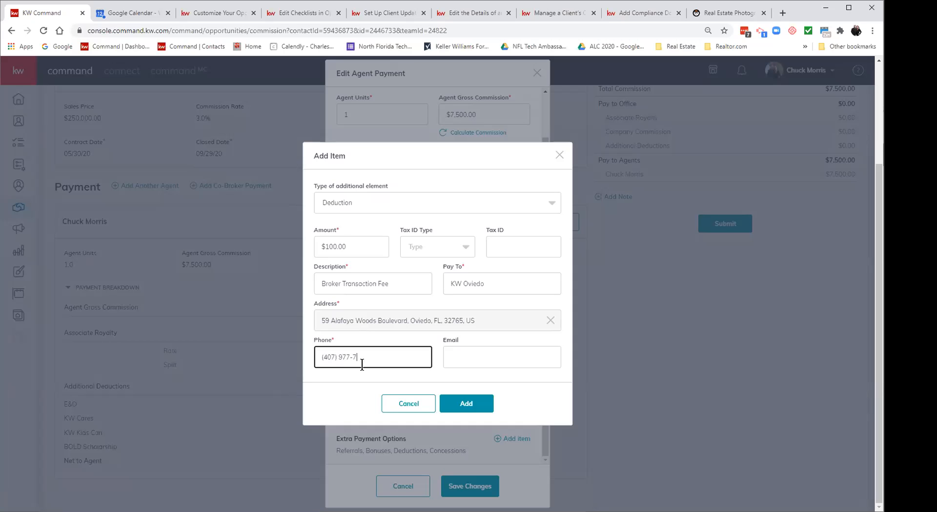
{"action": "left_click", "coordinate": [465, 403]}
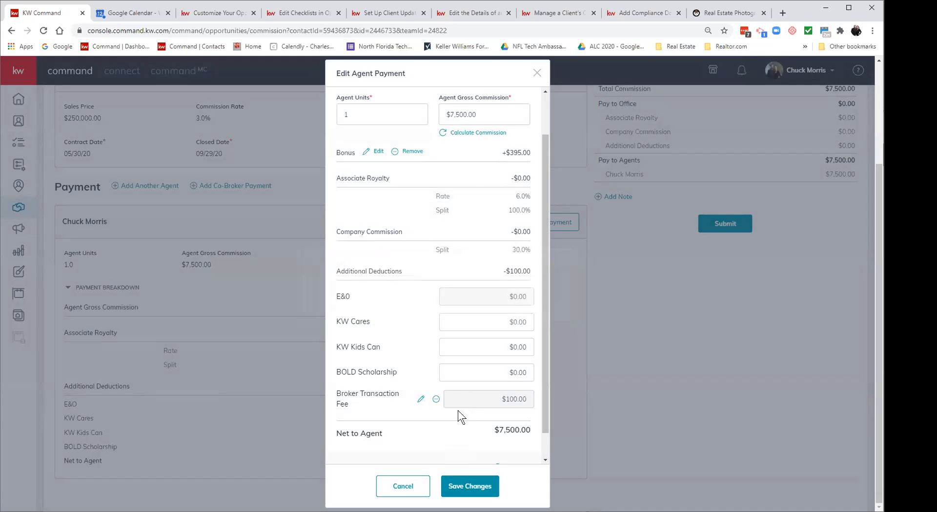
{"action": "scroll", "coordinate": [453, 427], "scroll_direction": "down", "scroll_amount": 1}
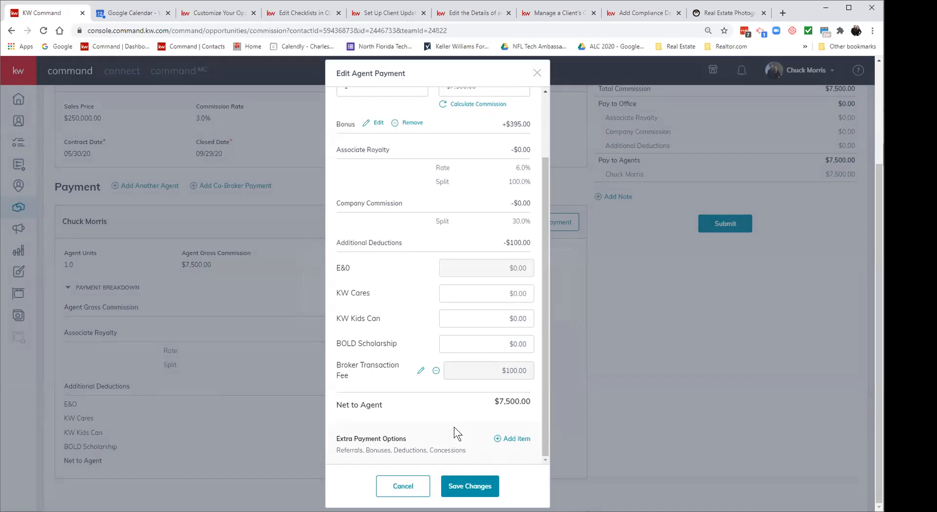
Step: Save the payment and review the summary: $395.00 bonus, $7,795.00 pay, $100.00 deductions
{"action": "left_click", "coordinate": [478, 487]}
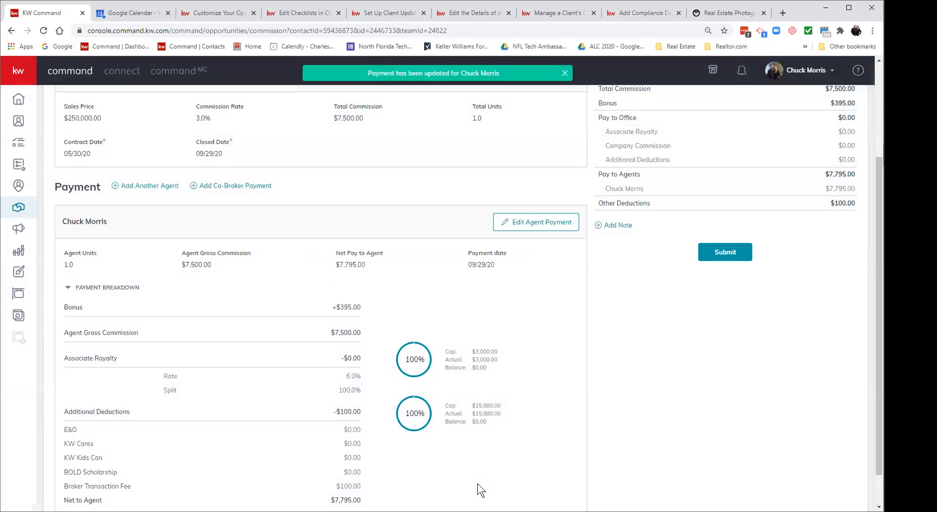
{"action": "scroll", "coordinate": [586, 443], "scroll_direction": "up", "scroll_amount": 1}
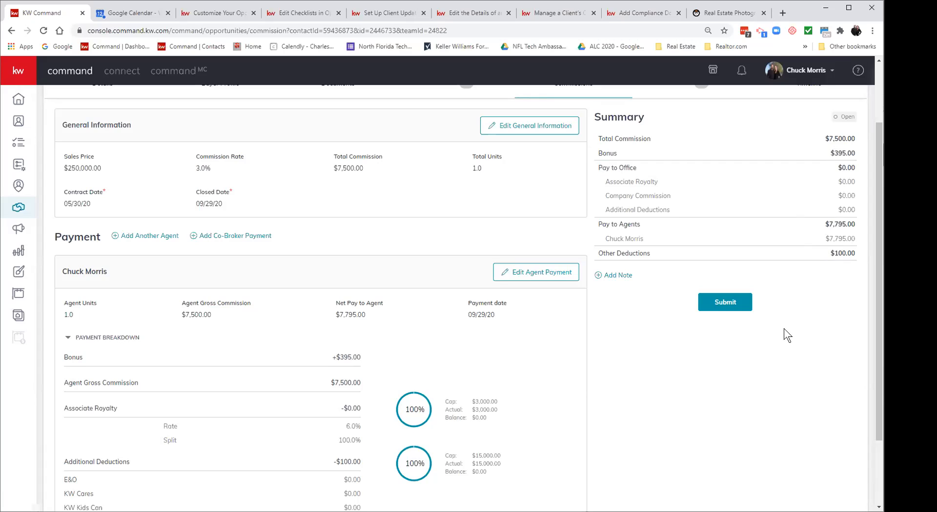
{"action": "scroll", "coordinate": [625, 388], "scroll_direction": "down", "scroll_amount": 2}
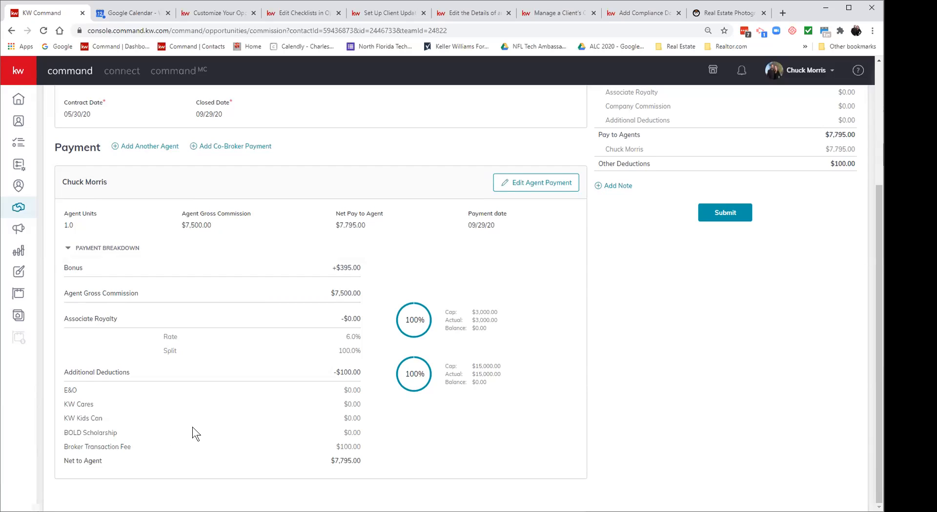
{"action": "scroll", "coordinate": [266, 412], "scroll_direction": "up", "scroll_amount": 4}
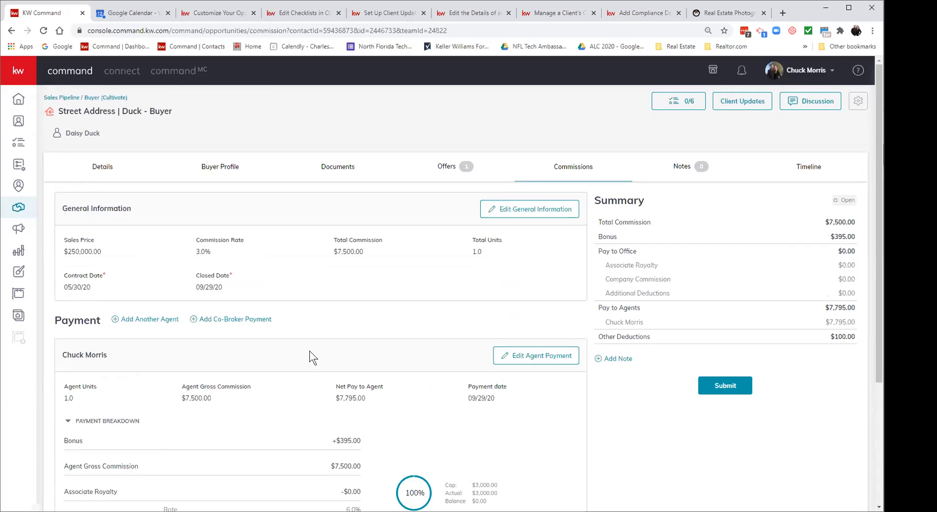
Step: Add another agent to the deal by searching for and selecting the second agent
{"action": "left_click", "coordinate": [142, 320]}
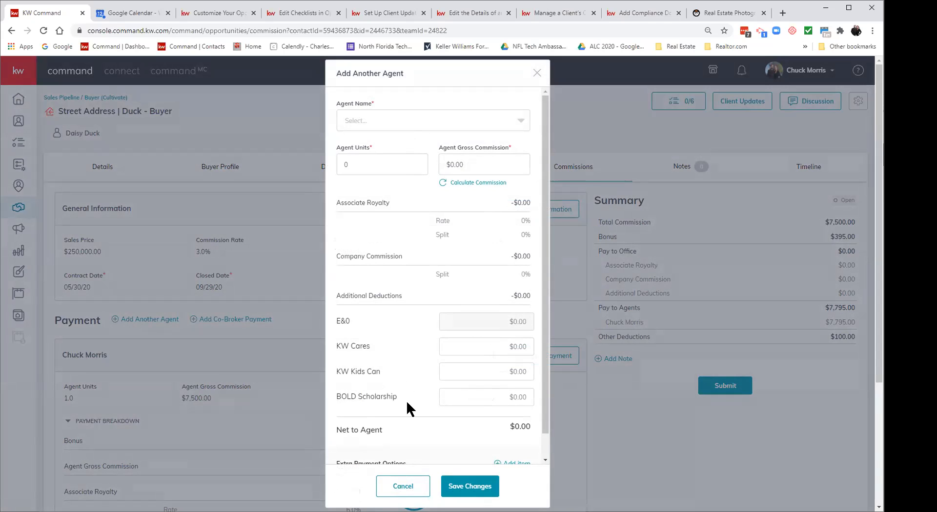
{"action": "left_click", "coordinate": [400, 488]}
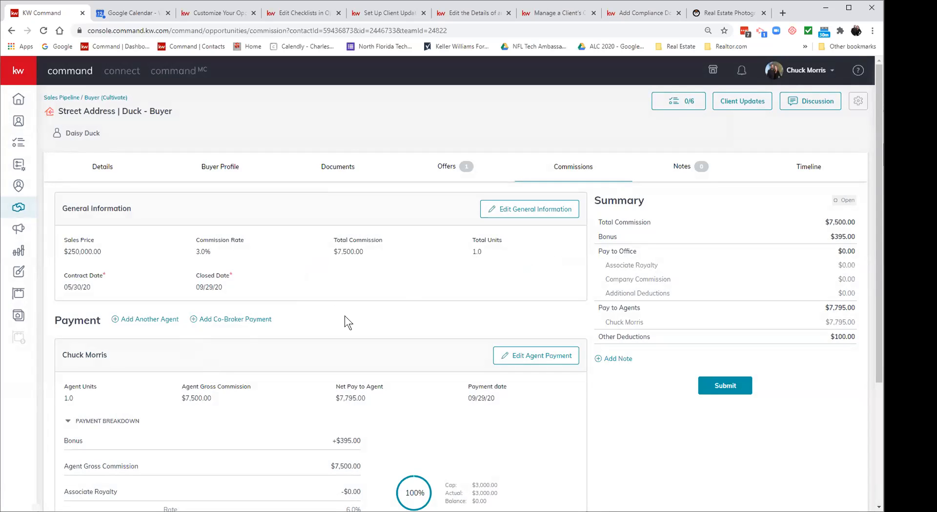
{"action": "left_click", "coordinate": [174, 320]}
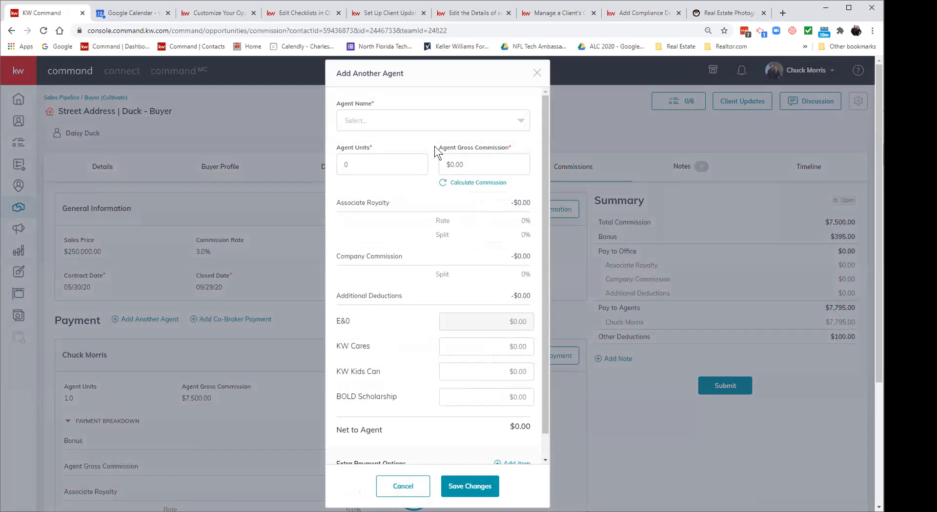
{"action": "left_click", "coordinate": [436, 121]}
{"action": "type", "text": "Deborash"}
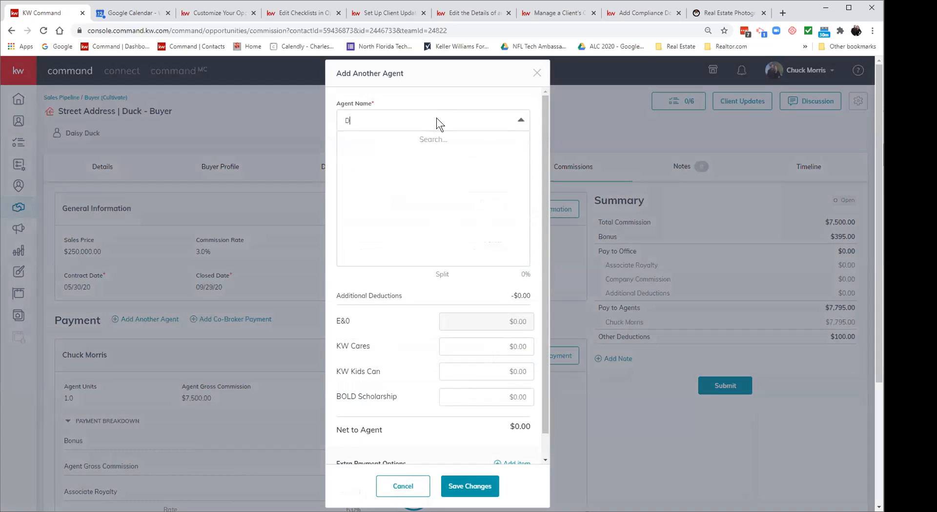
{"action": "key", "text": "BackSpace"}
{"action": "key", "text": "BackSpace"}
{"action": "type", "text": "h"}
{"action": "left_click", "coordinate": [367, 141]}
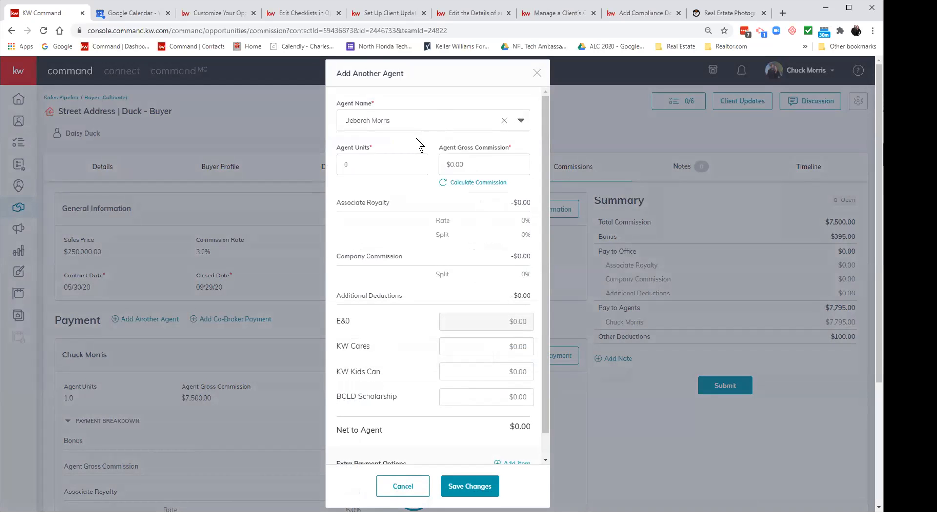
Step: Give the second agent 0.5 units, calculate the commission, and save
{"action": "left_click", "coordinate": [385, 164]}
{"action": "key", "text": "BackSpace"}
{"action": "type", "text": ".5"}
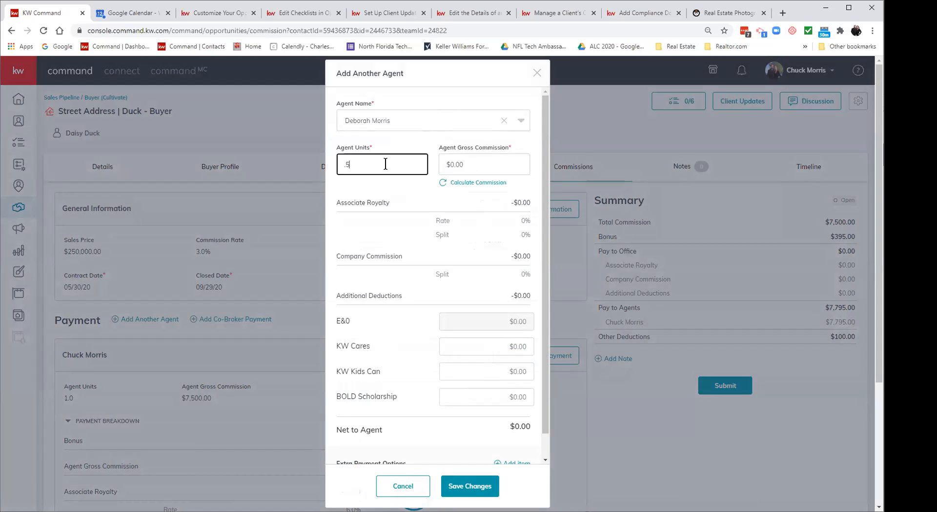
{"action": "left_click", "coordinate": [452, 187]}
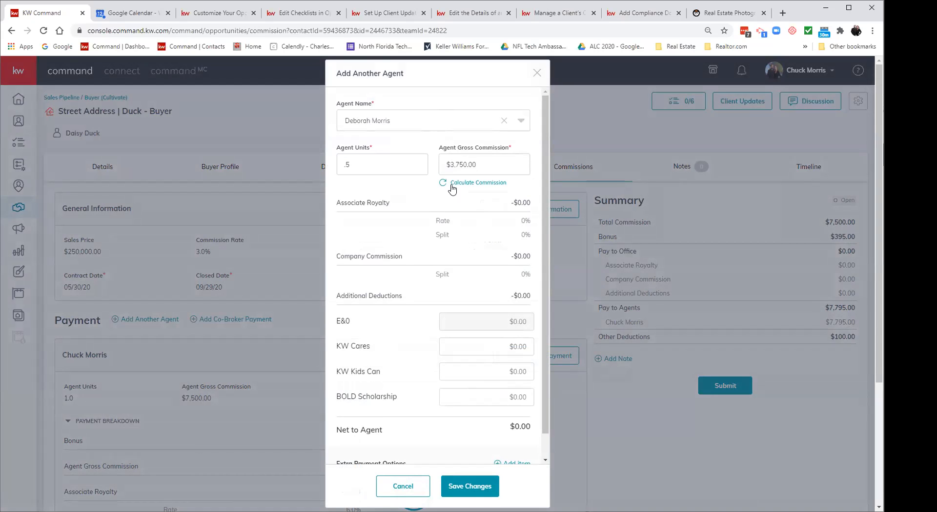
{"action": "left_click", "coordinate": [472, 488]}
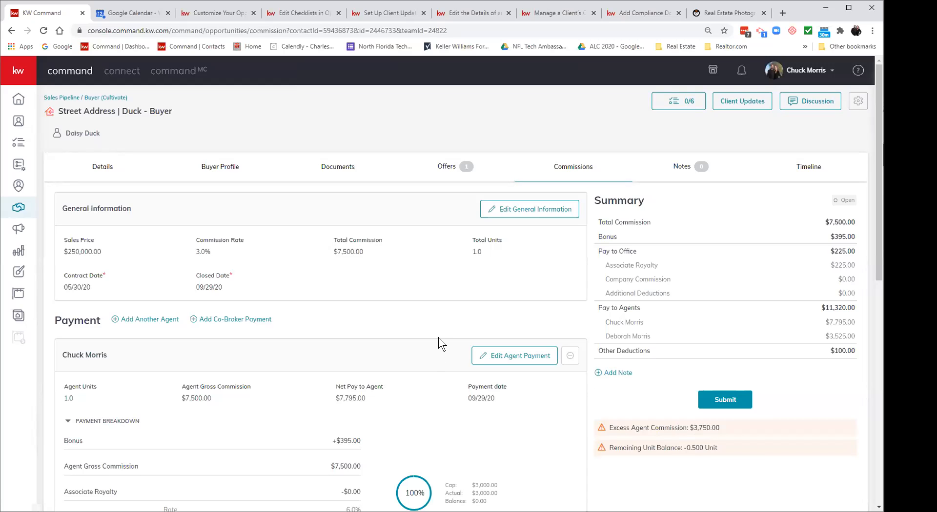
Step: Reduce the first agent's units to 0.5, recalculate to a $3,750.00 gross commission, and save
{"action": "left_click", "coordinate": [531, 216]}
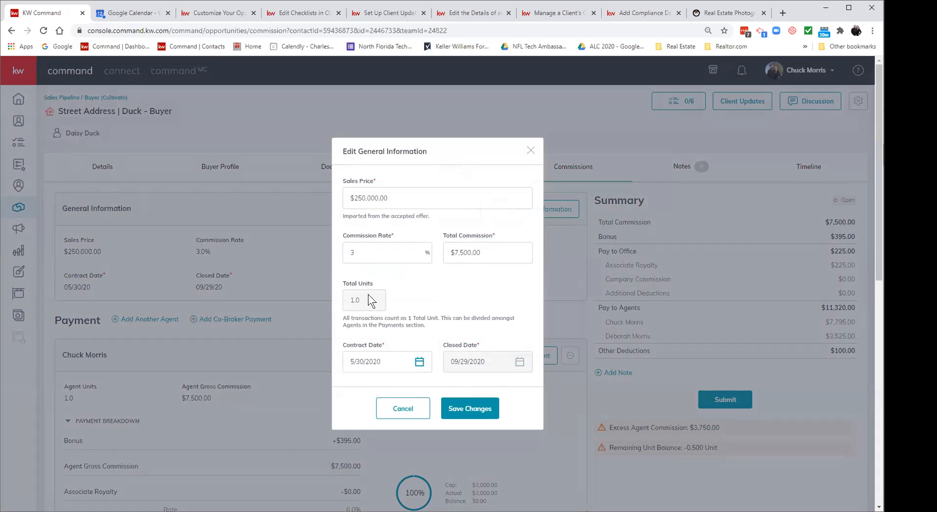
{"action": "left_click", "coordinate": [403, 410]}
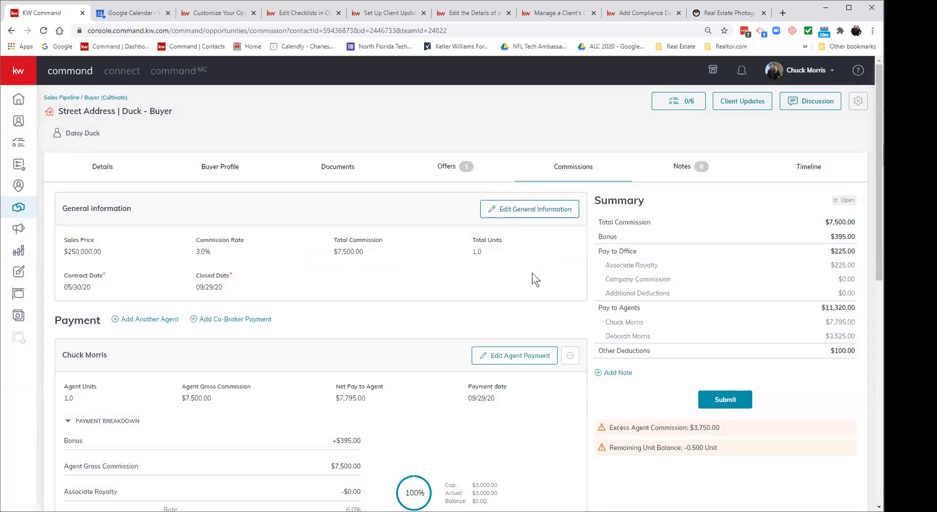
{"action": "left_click", "coordinate": [499, 349]}
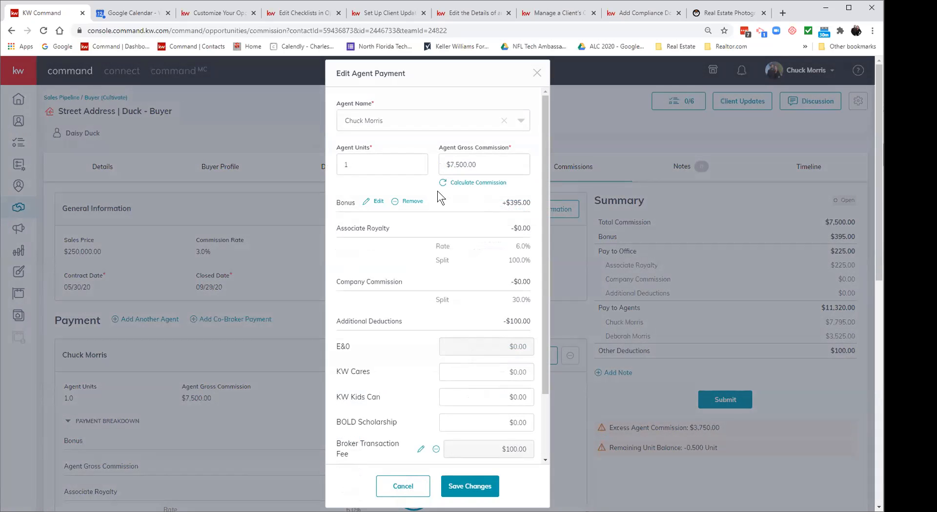
{"action": "left_click_drag", "start_coordinate": [412, 164], "coordinate": [329, 165]}
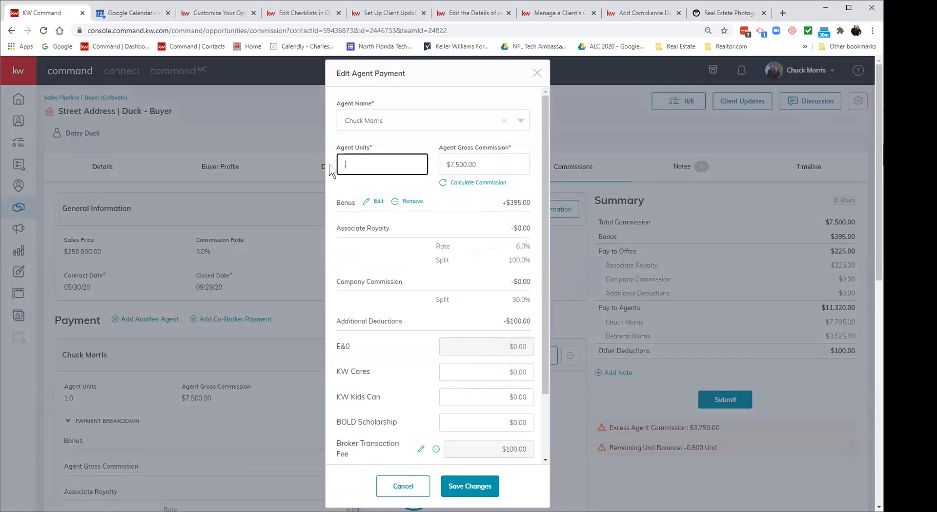
{"action": "left_click", "coordinate": [463, 182]}
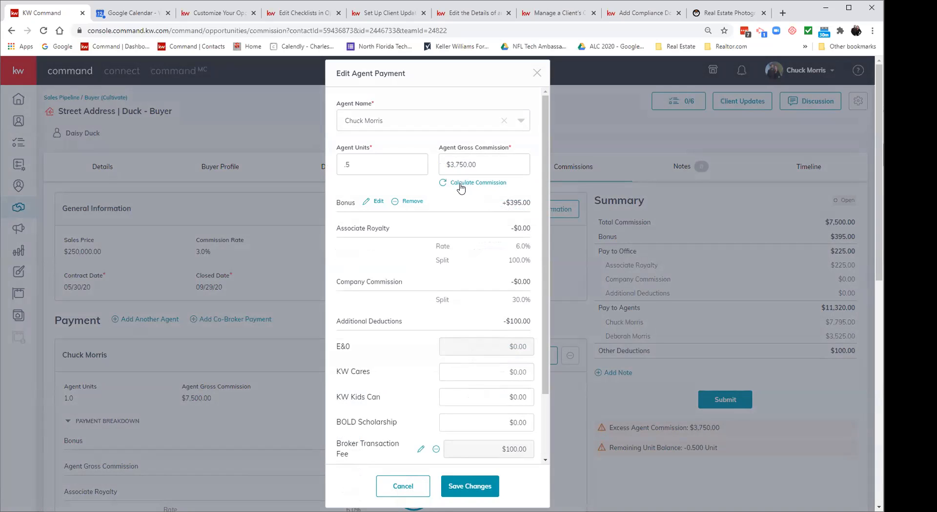
{"action": "left_click", "coordinate": [469, 486]}
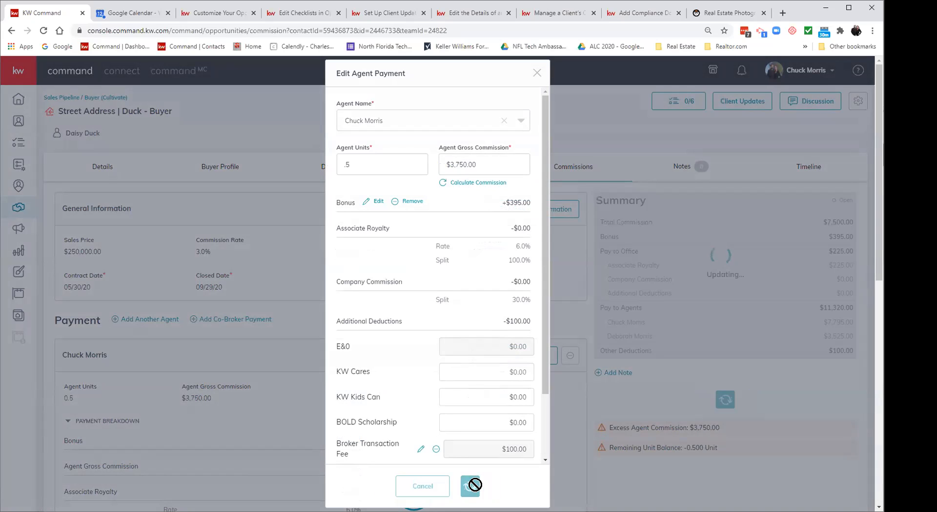
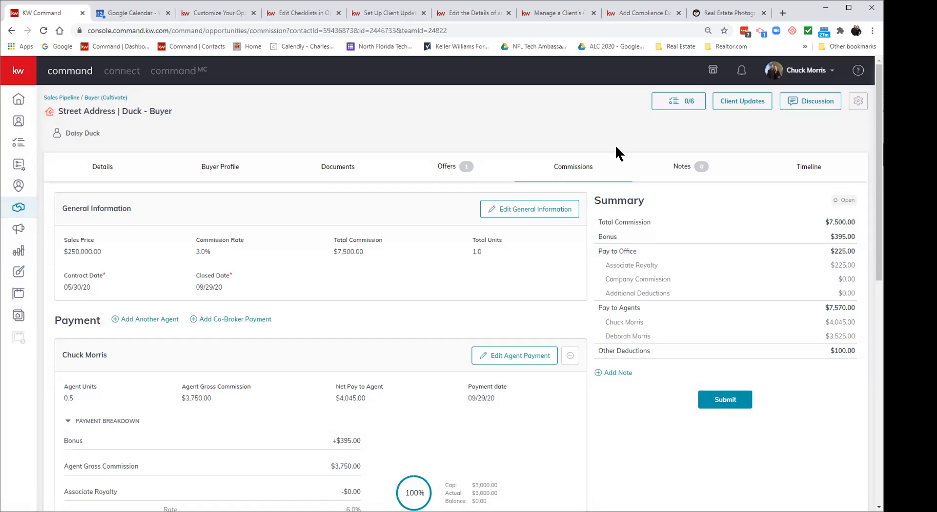
Step: Check the buyer opportunity's empty Notes tab, cancel a new note, and return to the Sales Pipeline
{"action": "left_click", "coordinate": [672, 166]}
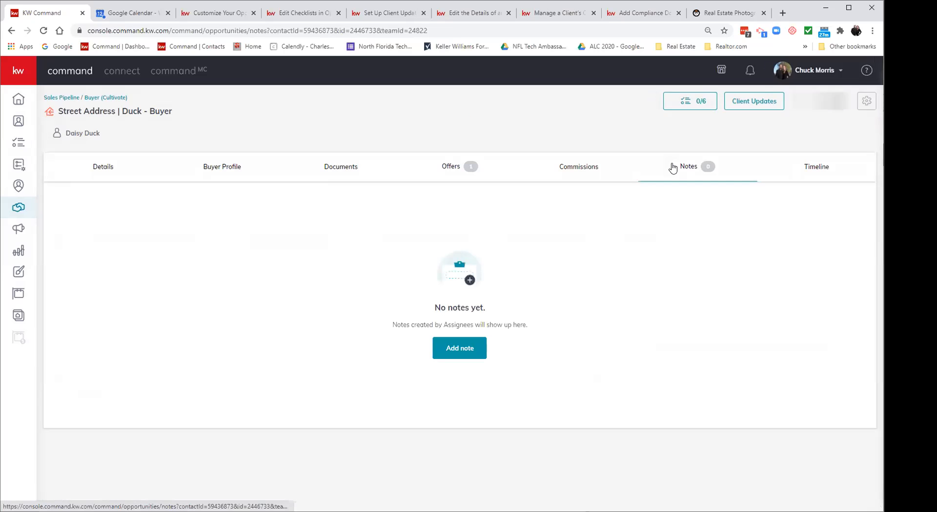
{"action": "left_click", "coordinate": [464, 350]}
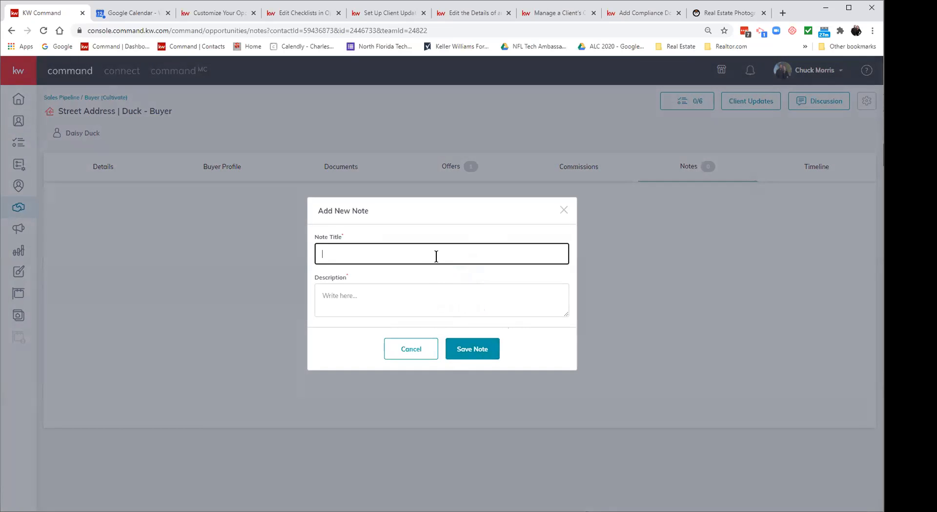
{"action": "left_click", "coordinate": [394, 355]}
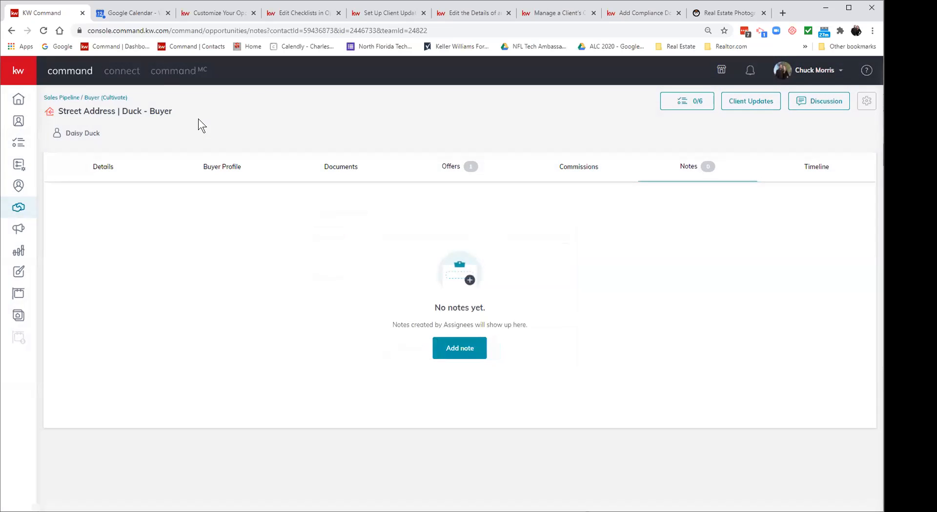
{"action": "left_click", "coordinate": [59, 99]}
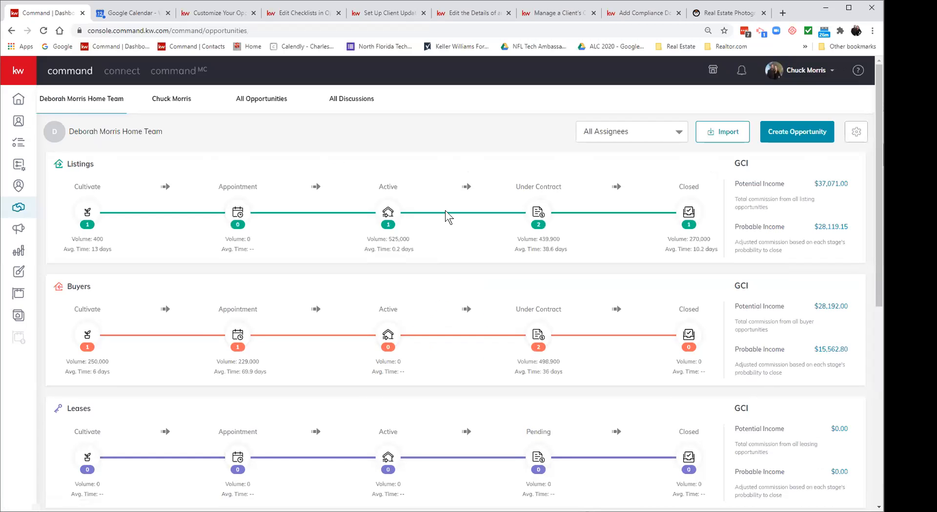
Step: Open the under-contract listing in Financing/Title Commitment and review its two Important Dates notes
{"action": "left_click", "coordinate": [537, 210]}
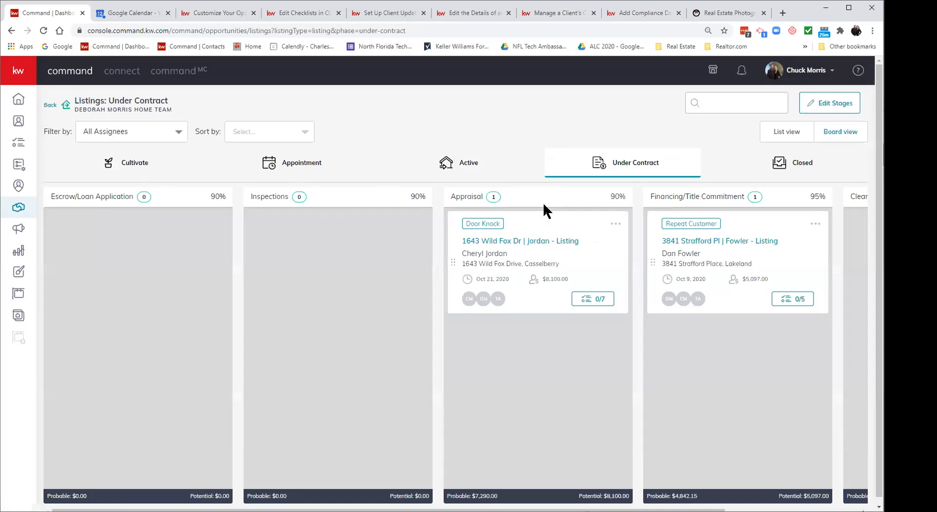
{"action": "left_click", "coordinate": [720, 242]}
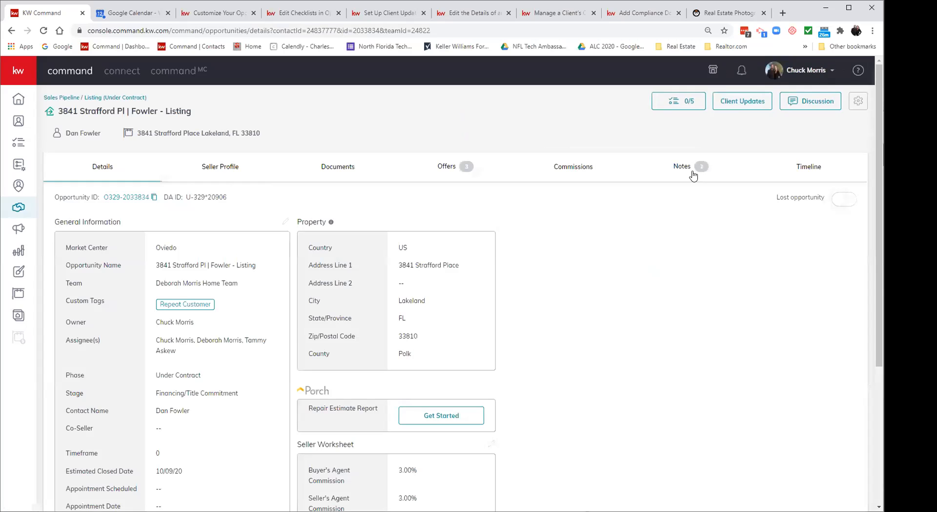
{"action": "left_click", "coordinate": [681, 167]}
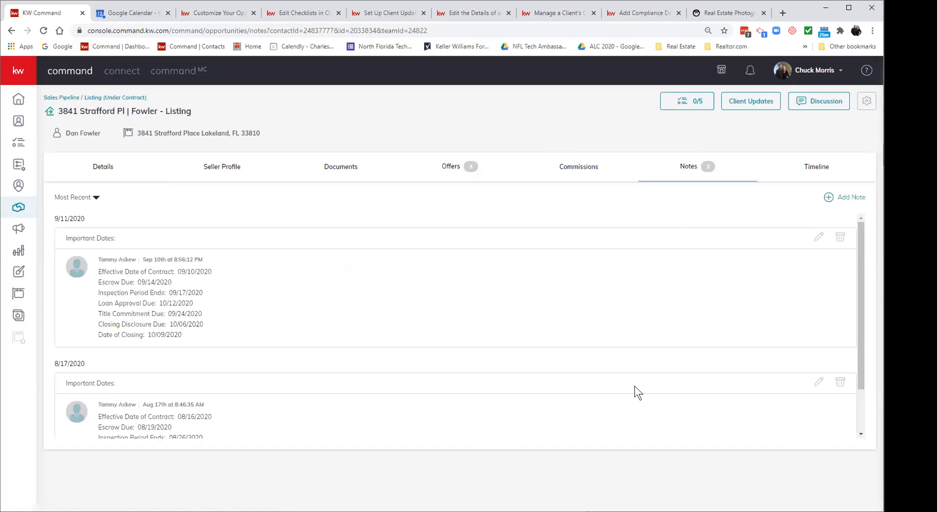
{"action": "scroll", "coordinate": [577, 379], "scroll_direction": "down", "scroll_amount": 1}
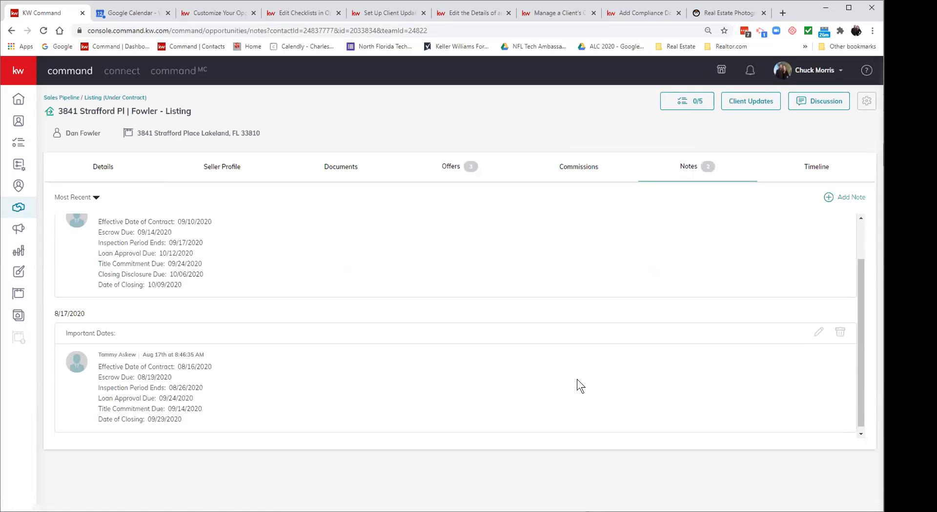
{"action": "scroll", "coordinate": [577, 379], "scroll_direction": "up", "scroll_amount": 1}
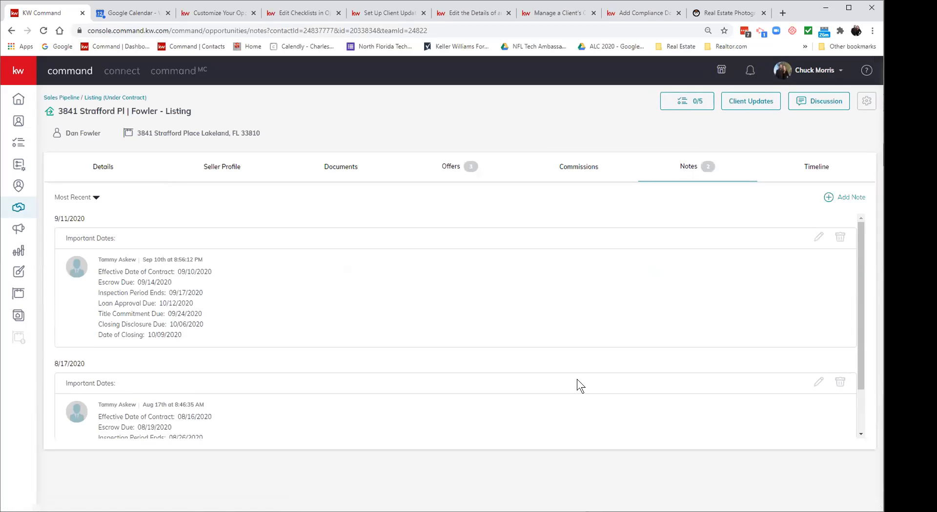
{"action": "scroll", "coordinate": [577, 379], "scroll_direction": "down", "scroll_amount": 1}
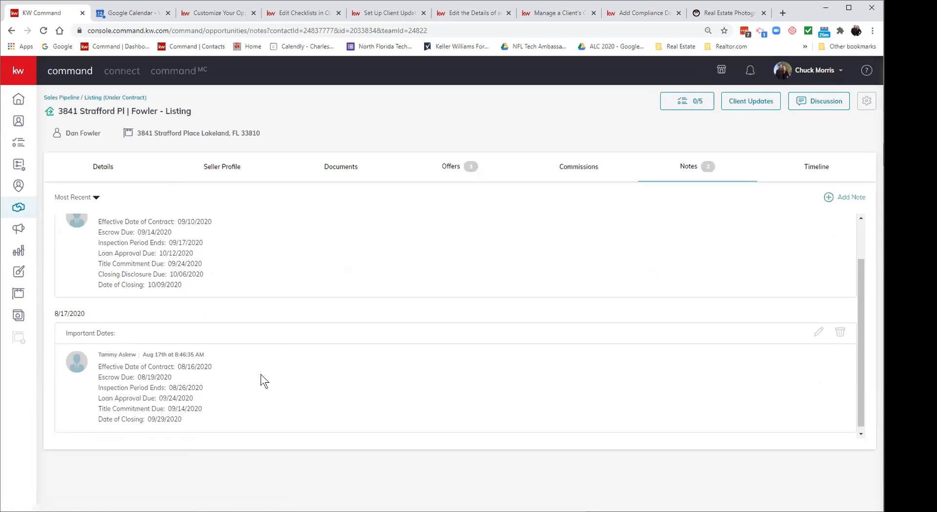
{"action": "scroll", "coordinate": [261, 374], "scroll_direction": "down", "scroll_amount": 1}
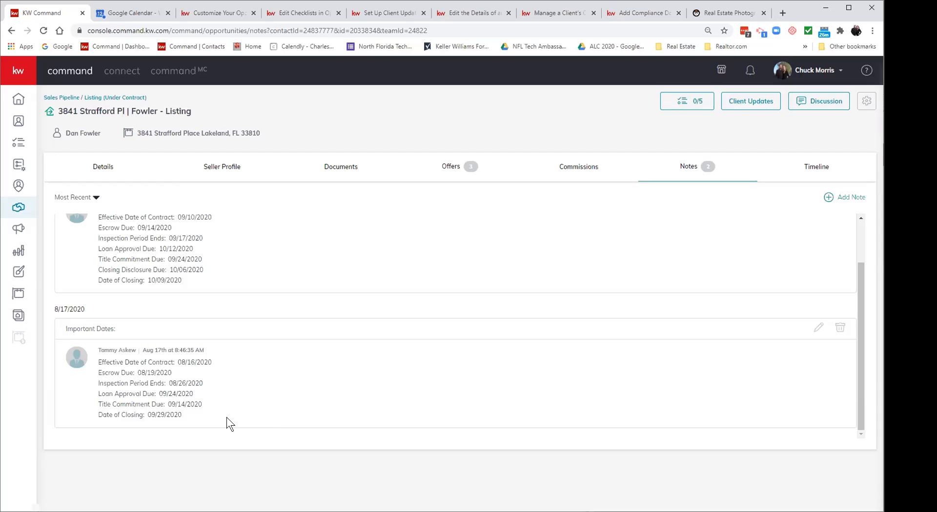
{"action": "scroll", "coordinate": [268, 392], "scroll_direction": "up", "scroll_amount": 1}
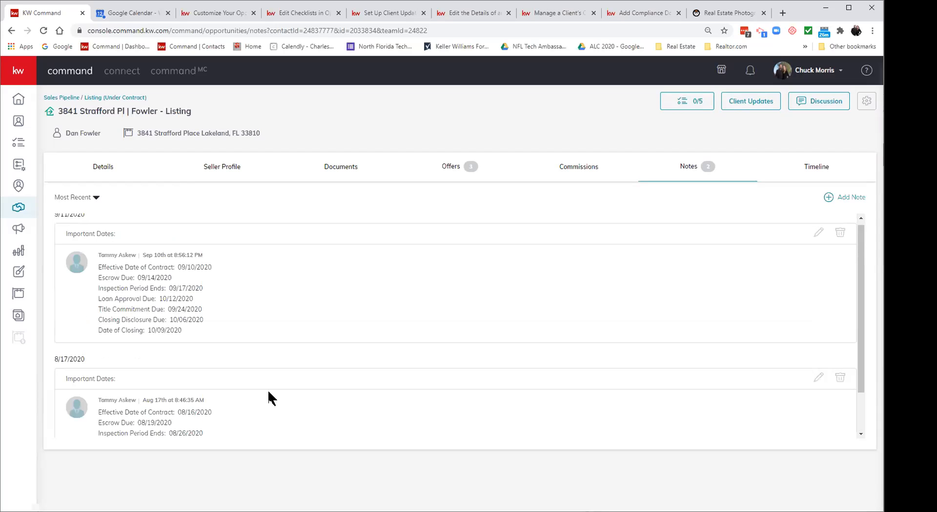
{"action": "scroll", "coordinate": [273, 315], "scroll_direction": "up", "scroll_amount": 1}
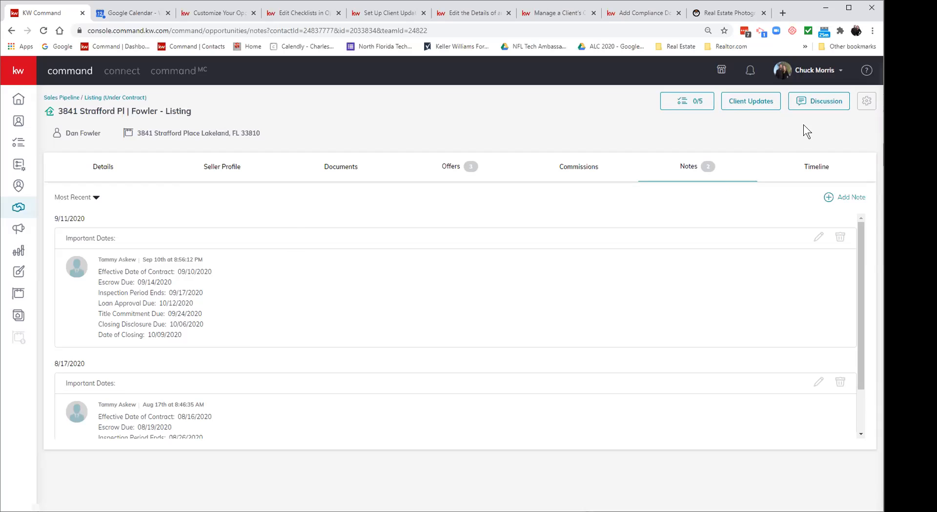
Step: Create a discussion on the listing and begin a message mentioning the teammate
{"action": "left_click", "coordinate": [806, 104]}
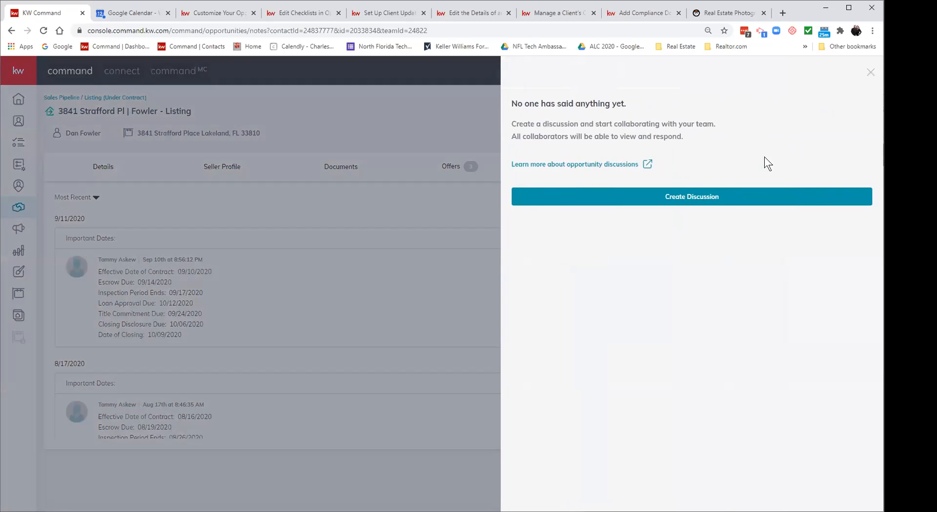
{"action": "left_click", "coordinate": [697, 201]}
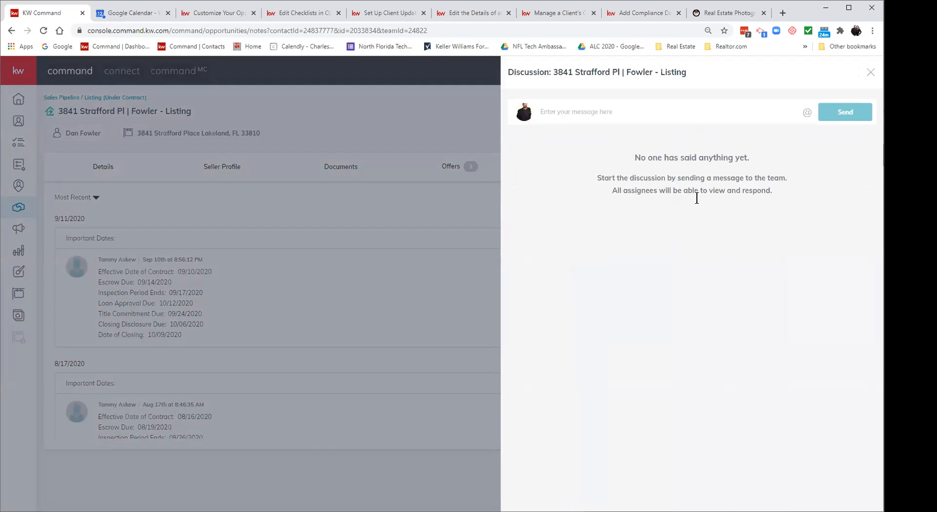
{"action": "left_click", "coordinate": [624, 108]}
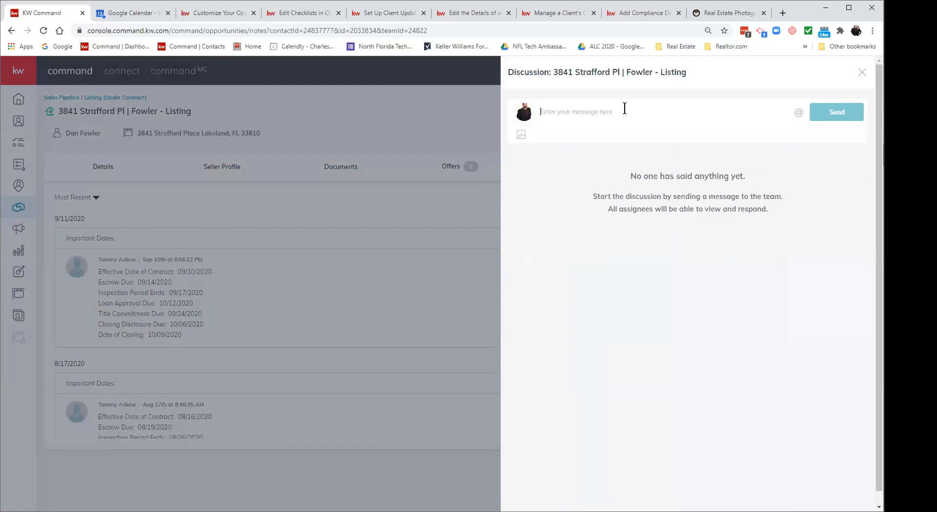
{"action": "type", "text": "@tammy"}
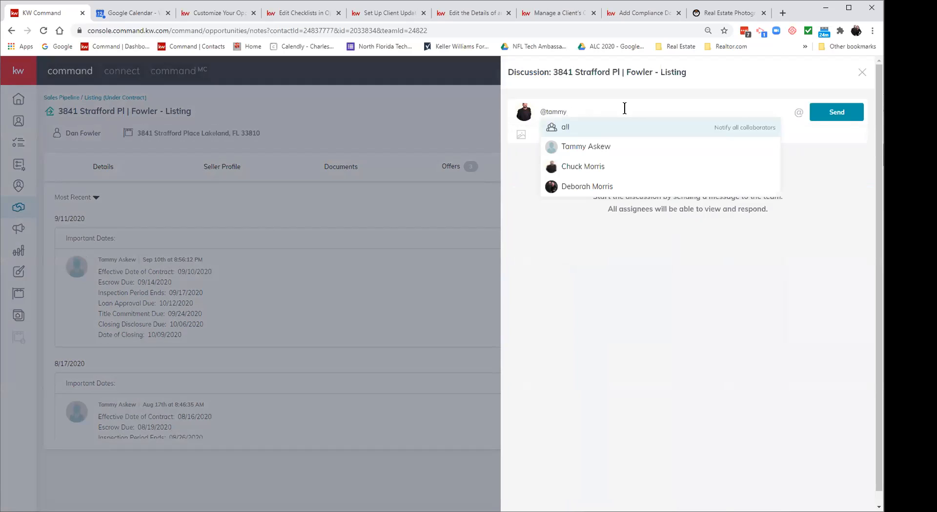
{"action": "left_click", "coordinate": [620, 148]}
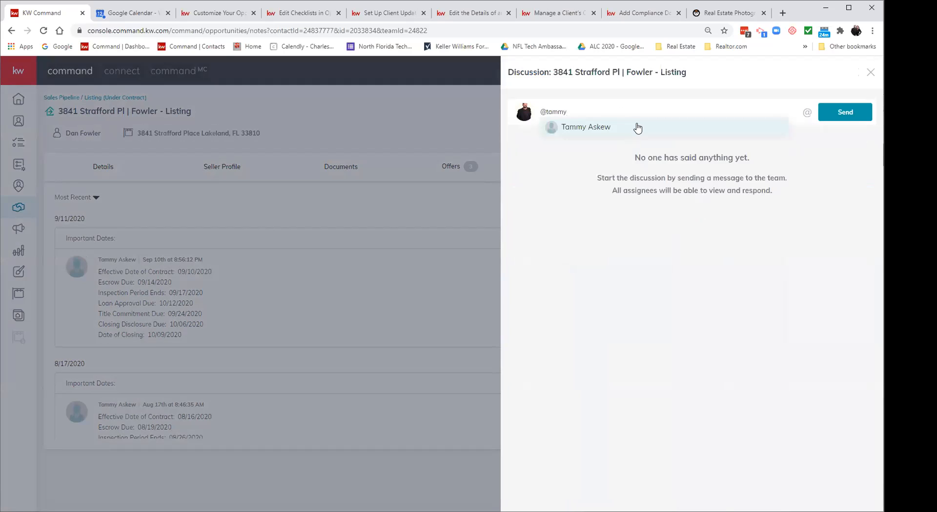
{"action": "left_click", "coordinate": [664, 108]}
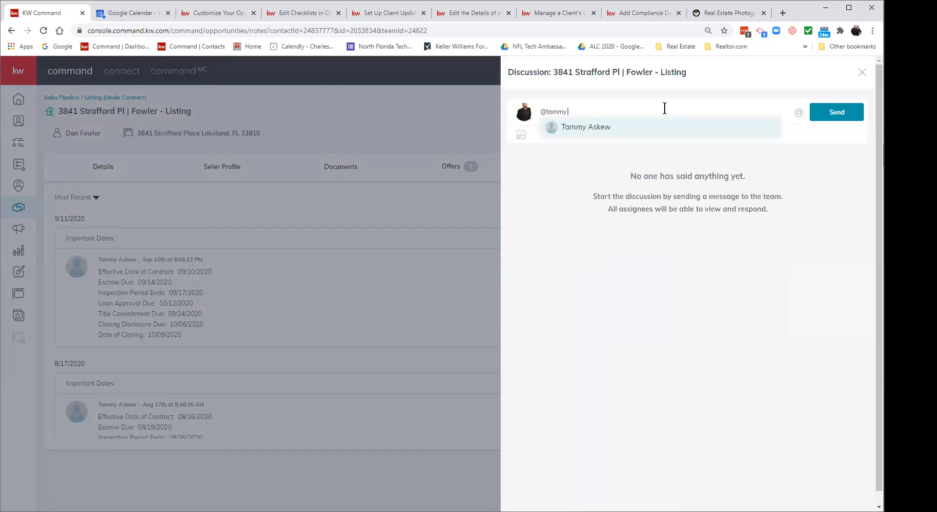
{"action": "type", "text": "c"}
{"action": "key", "text": "BackSpace"}
{"action": "key", "text": "BackSpace"}
{"action": "key", "text": "BackSpace"}
{"action": "key", "text": "BackSpace"}
{"action": "key", "text": "BackSpace"}
{"action": "key", "text": "BackSpace"}
{"action": "key", "text": "BackSpace"}
{"action": "key", "text": "BackSpace"}
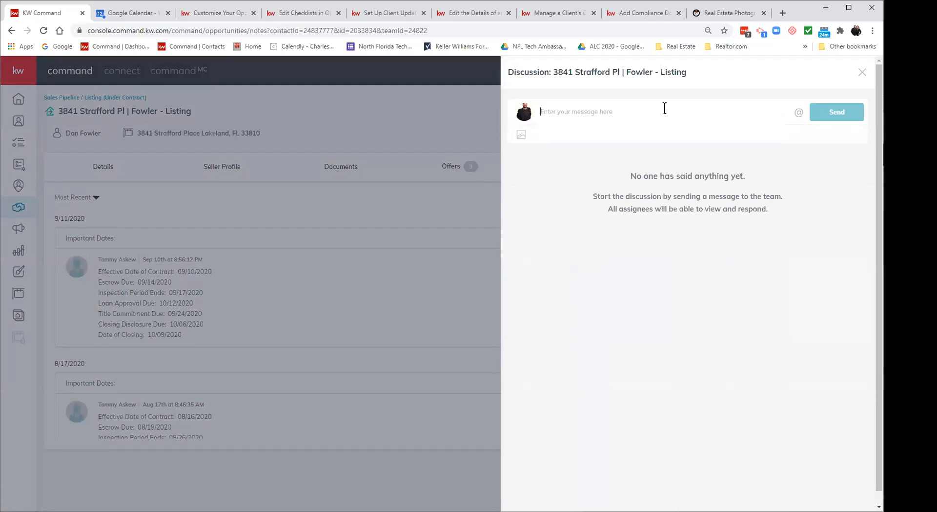
Step: Send the teammate a message asking them to update the new closing date in Notes
{"action": "type", "text": "@"}
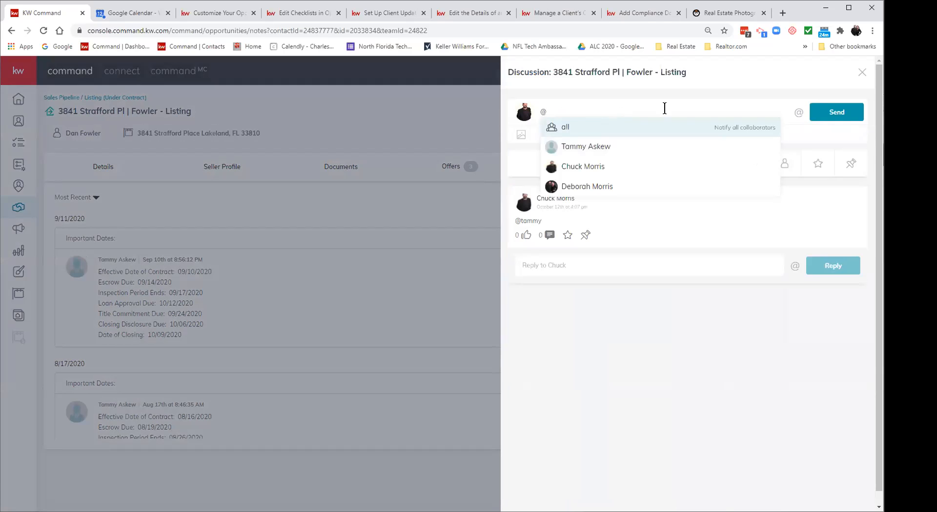
{"action": "left_click", "coordinate": [621, 143]}
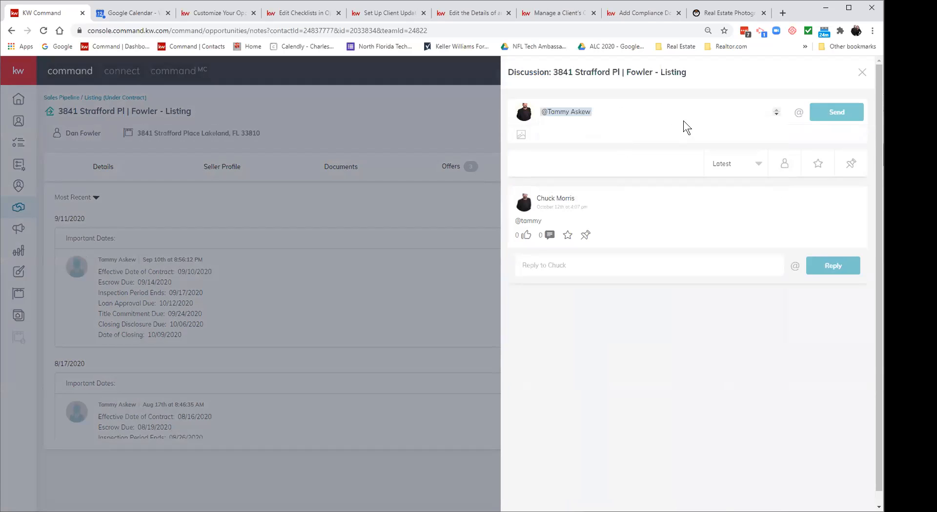
{"action": "type", "text": "please update"}
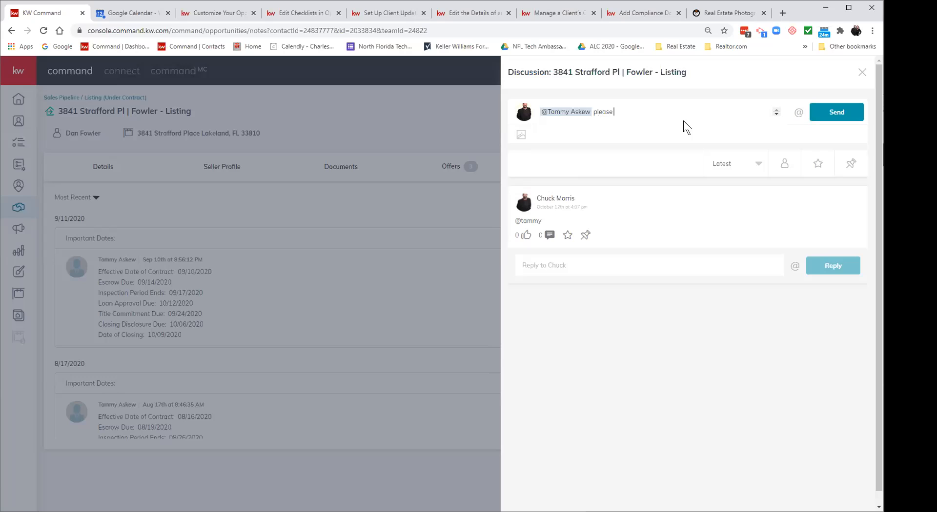
{"action": "type", "text": " the"}
{"action": "type", "text": " r"}
{"action": "type", "text": "in Notes"}
{"action": "left_click", "coordinate": [819, 114]}
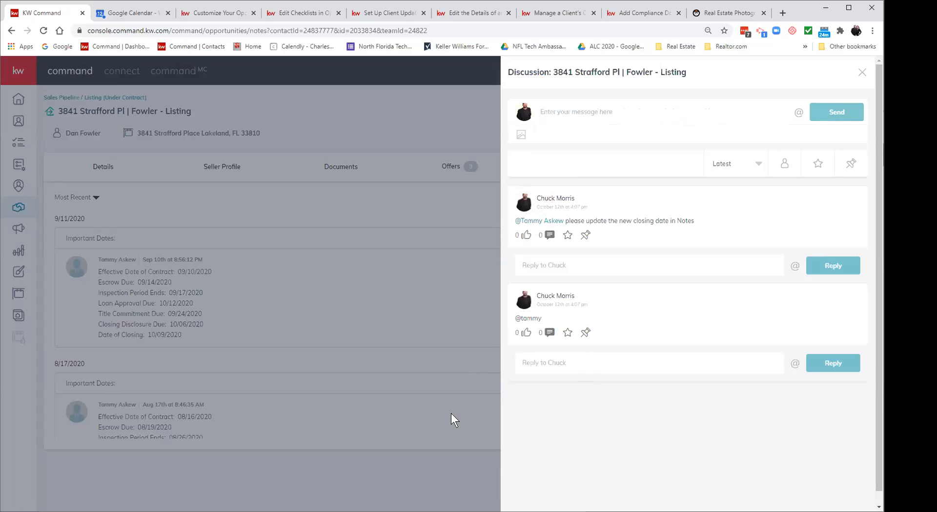
{"action": "left_click", "coordinate": [860, 74]}
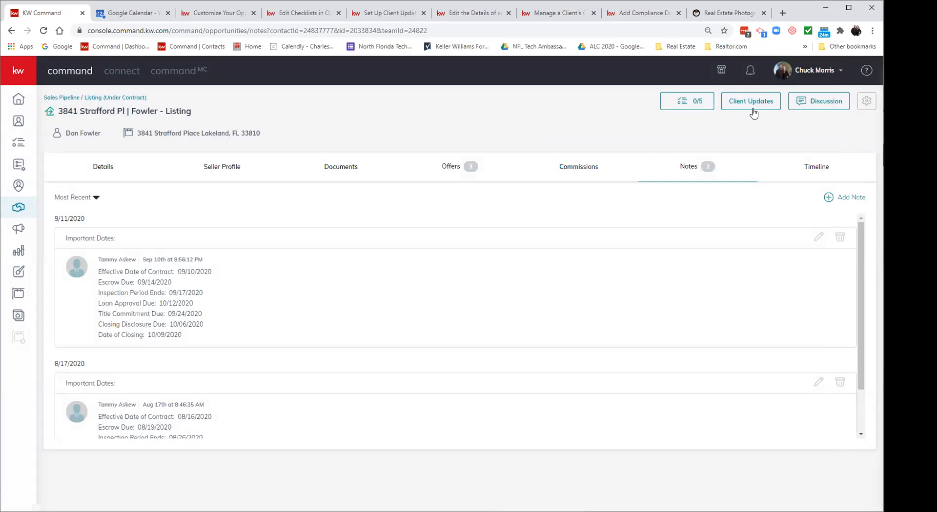
Step: Look over the Fowler listing's discussion thread, close it, and switch to the Timeline
{"action": "left_click", "coordinate": [793, 100]}
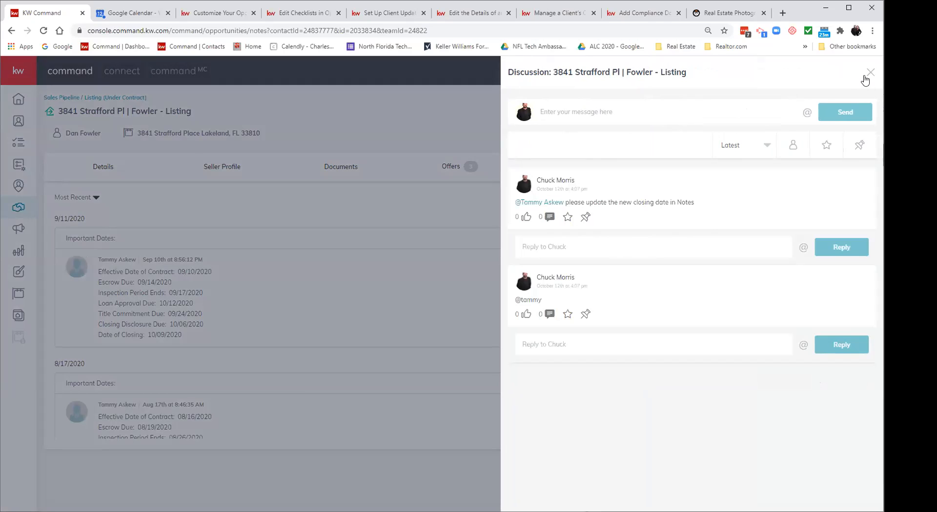
{"action": "left_click", "coordinate": [870, 73]}
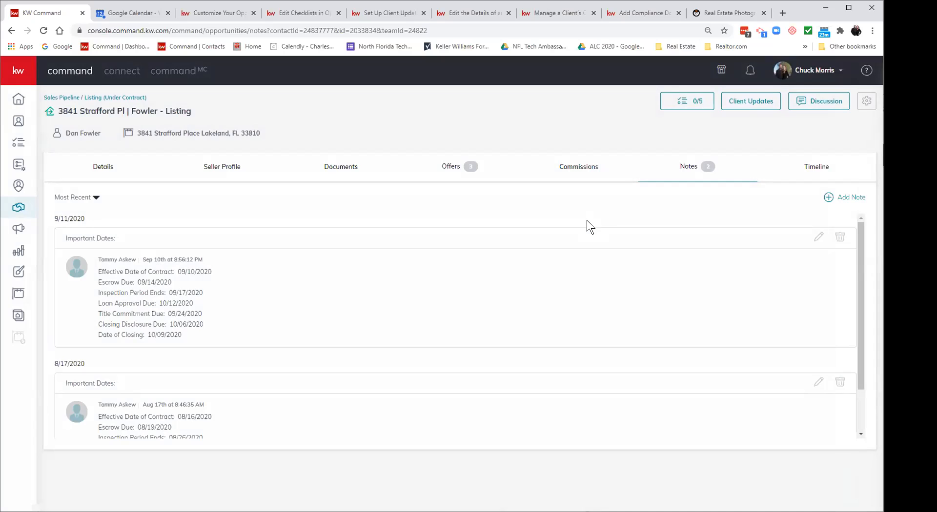
{"action": "left_click", "coordinate": [799, 168]}
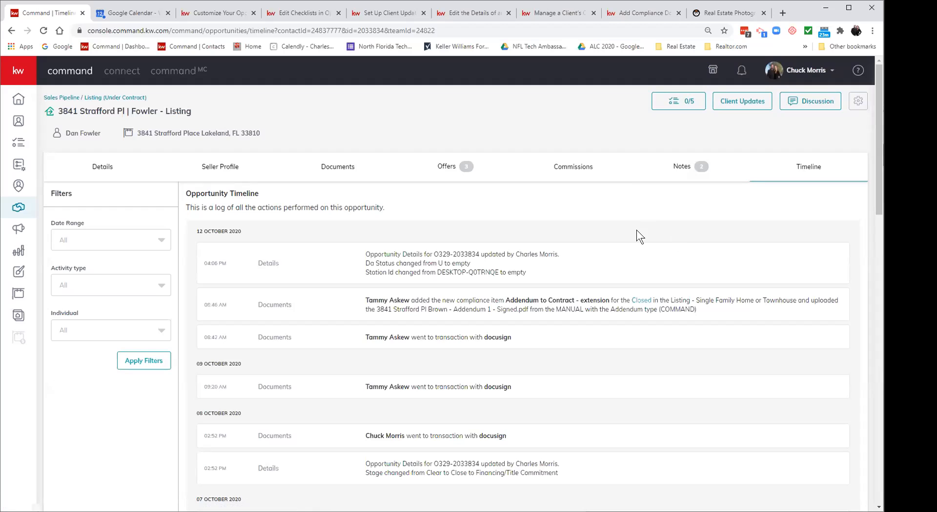
Step: Review timeline entries back to late September, including commission submitted 6 October and approved 7 October
{"action": "scroll", "coordinate": [637, 231], "scroll_direction": "down", "scroll_amount": 6}
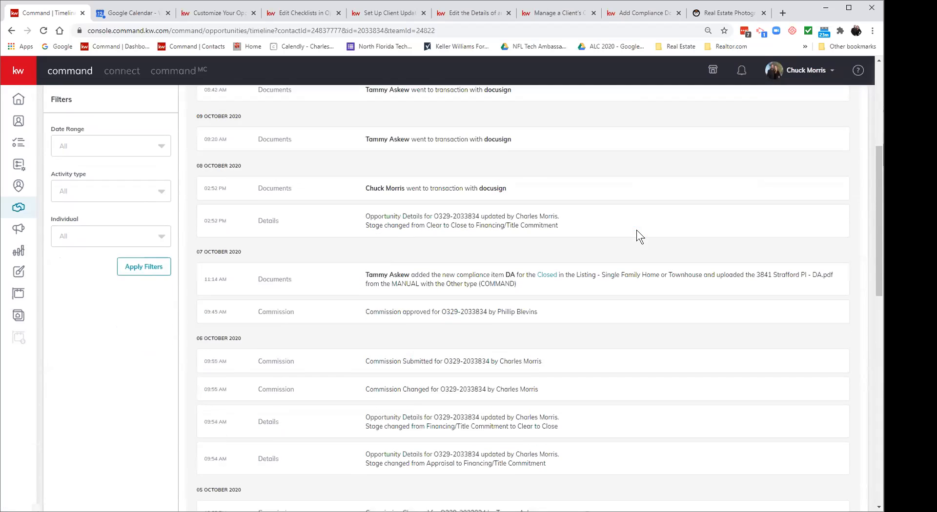
{"action": "scroll", "coordinate": [636, 231], "scroll_direction": "down", "scroll_amount": 5}
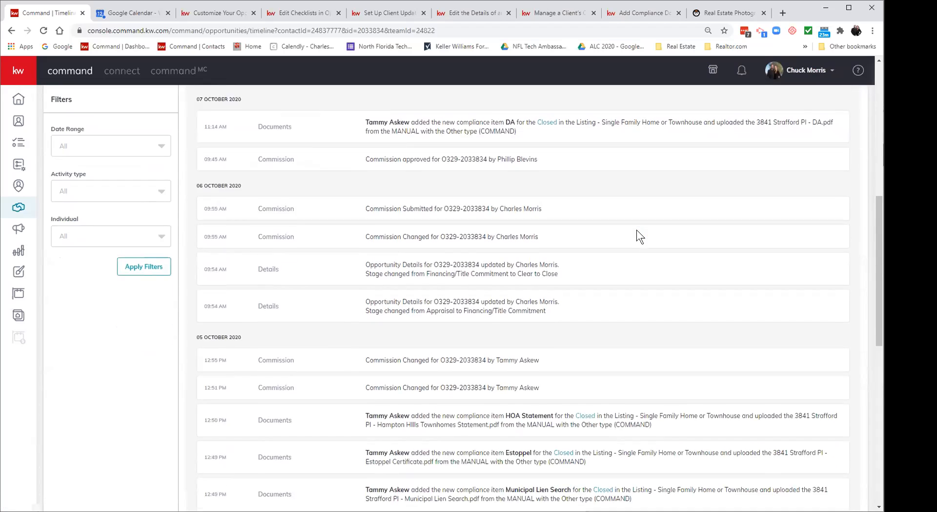
{"action": "scroll", "coordinate": [636, 229], "scroll_direction": "down", "scroll_amount": 8}
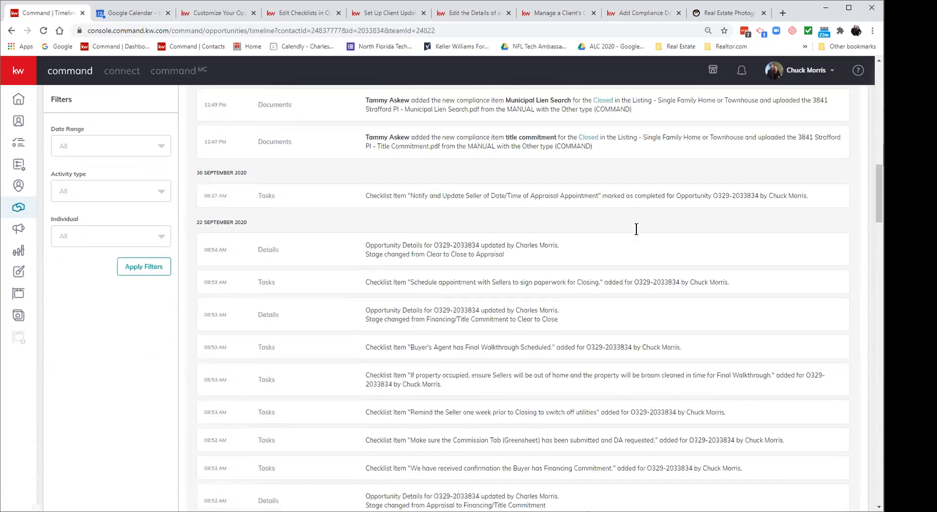
{"action": "scroll", "coordinate": [636, 230], "scroll_direction": "down", "scroll_amount": 2}
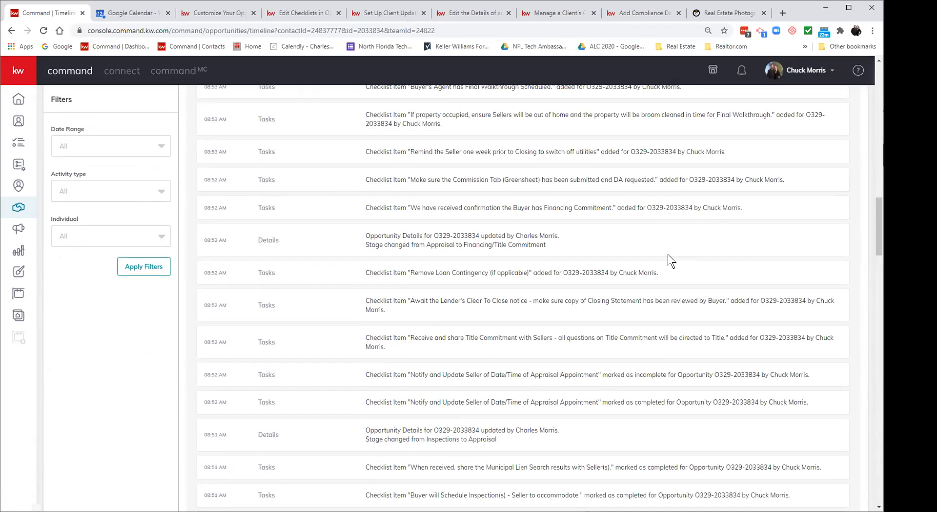
{"action": "scroll", "coordinate": [667, 255], "scroll_direction": "up", "scroll_amount": 5}
{"action": "scroll", "coordinate": [667, 255], "scroll_direction": "up", "scroll_amount": 4}
{"action": "scroll", "coordinate": [667, 254], "scroll_direction": "up", "scroll_amount": 2}
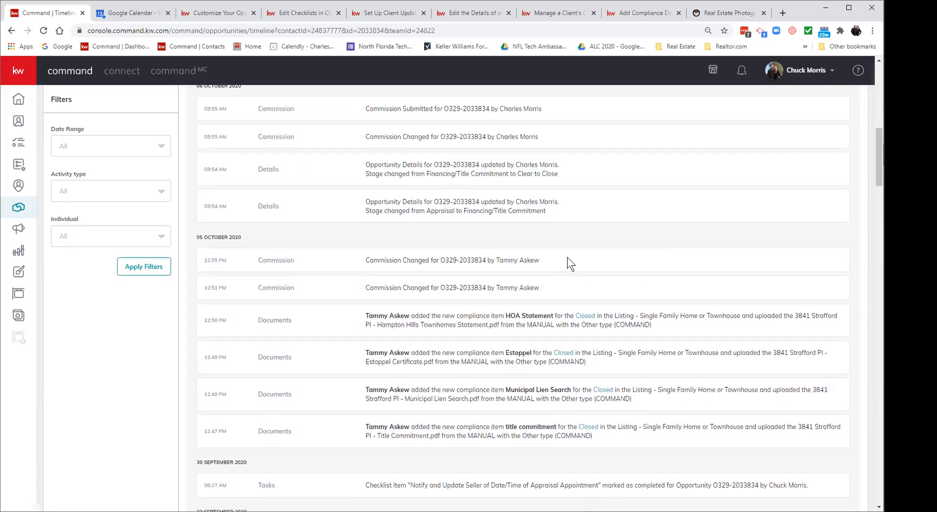
{"action": "scroll", "coordinate": [607, 279], "scroll_direction": "up", "scroll_amount": 3}
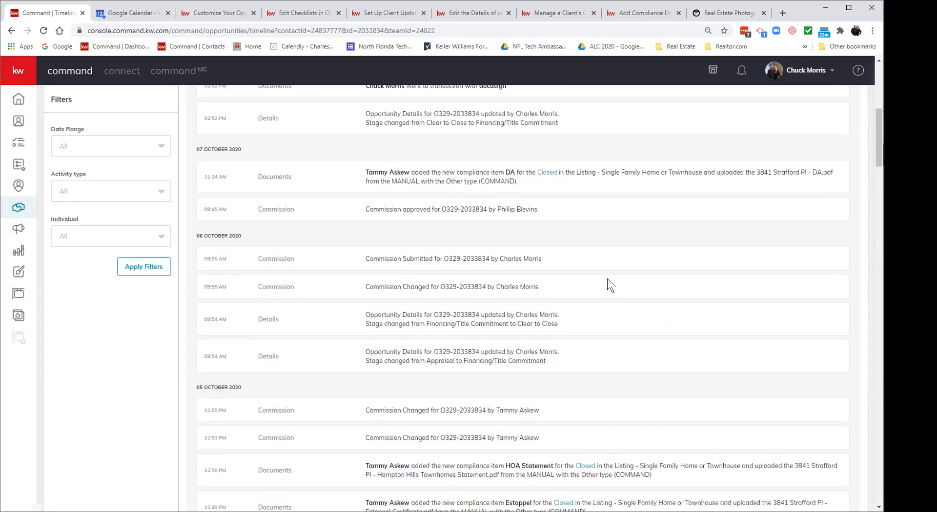
{"action": "scroll", "coordinate": [607, 279], "scroll_direction": "up", "scroll_amount": 3}
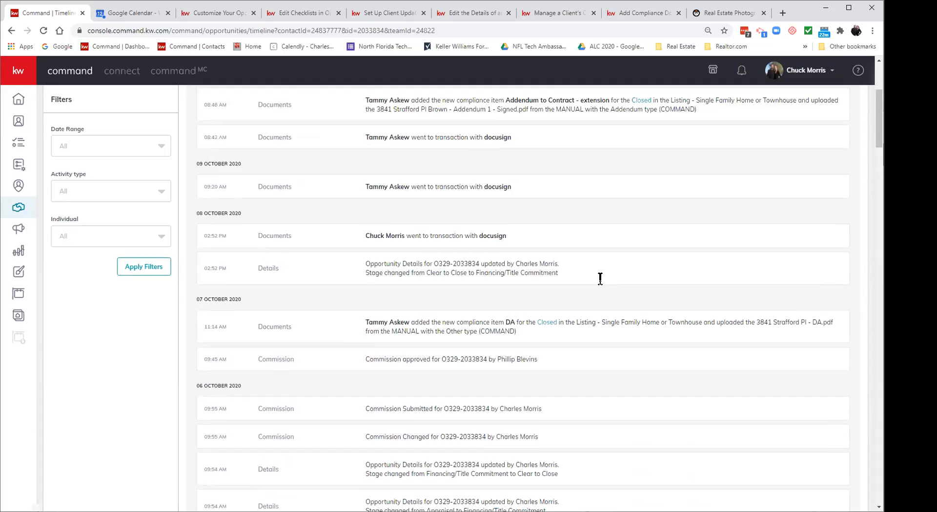
{"action": "left_click", "coordinate": [139, 191]}
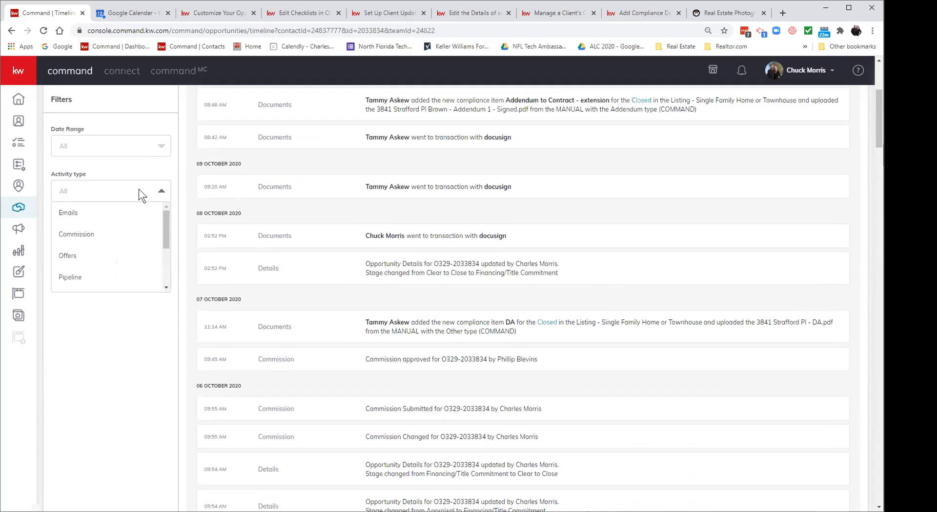
{"action": "left_click", "coordinate": [139, 192]}
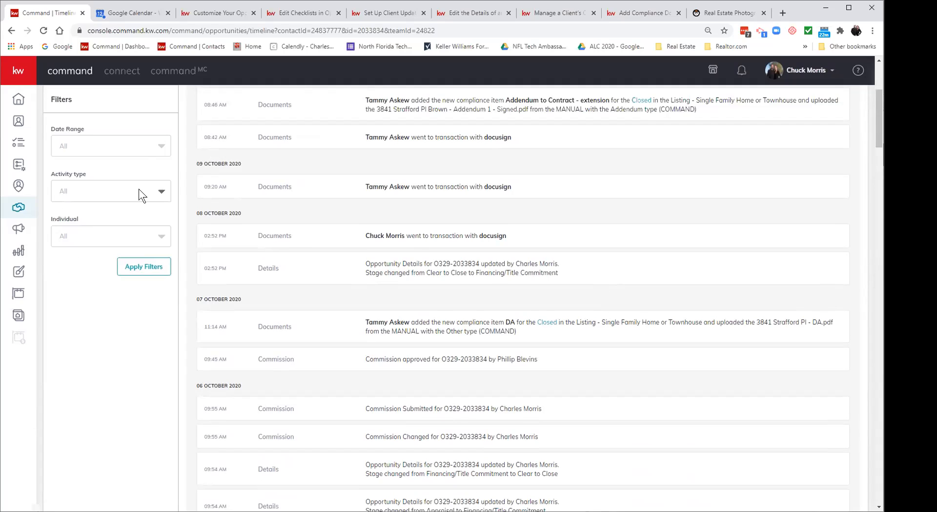
{"action": "left_click", "coordinate": [122, 236]}
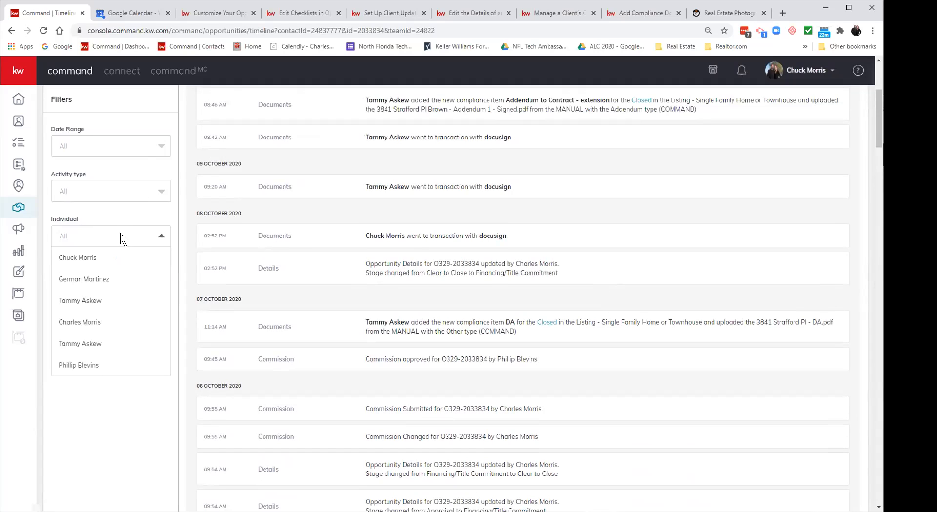
{"action": "left_click", "coordinate": [120, 238]}
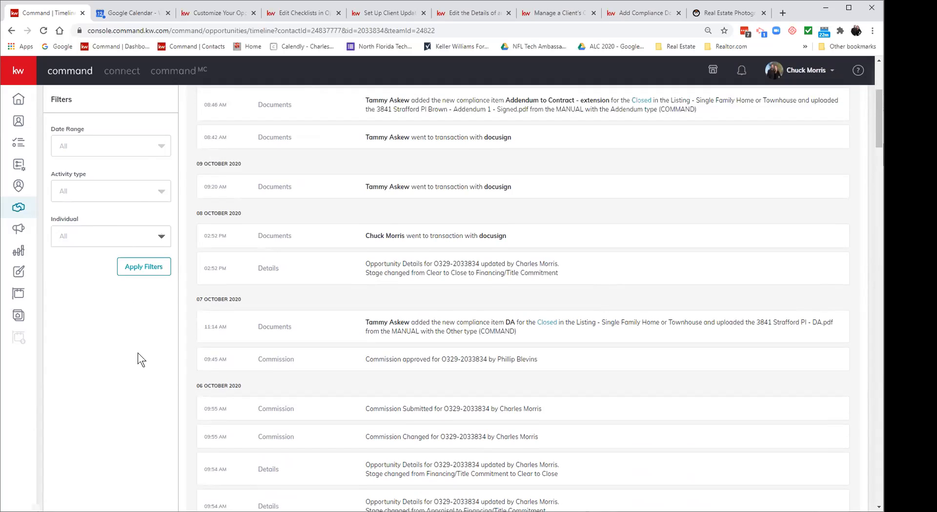
{"action": "scroll", "coordinate": [637, 385], "scroll_direction": "down", "scroll_amount": 15}
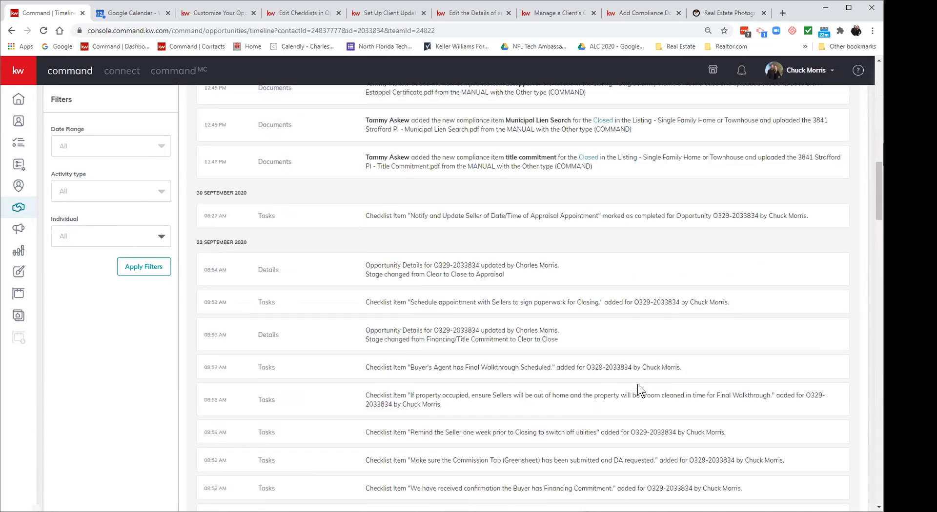
{"action": "scroll", "coordinate": [637, 385], "scroll_direction": "down", "scroll_amount": 15}
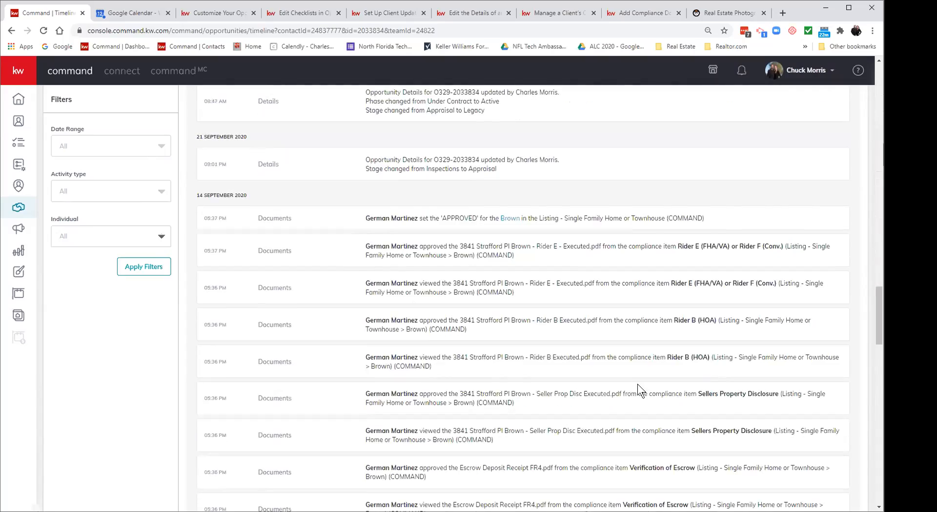
{"action": "scroll", "coordinate": [637, 390], "scroll_direction": "down", "scroll_amount": 15}
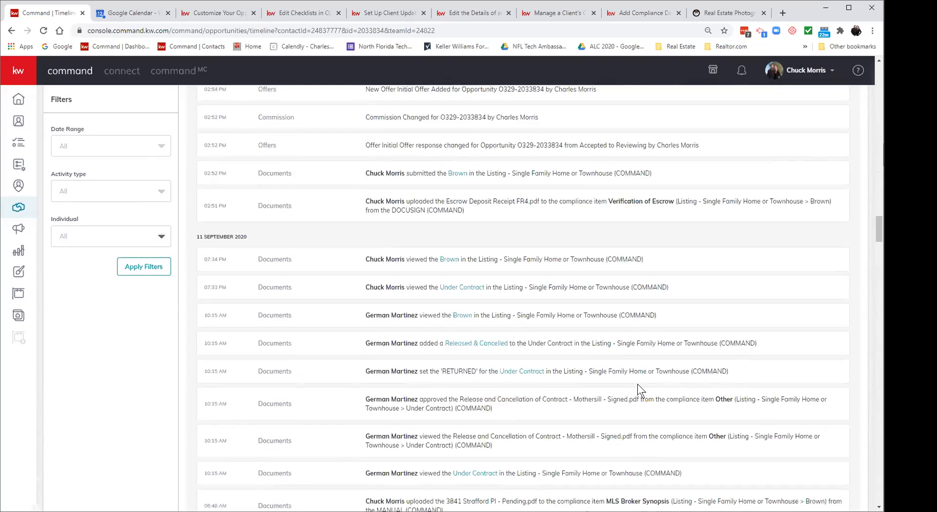
{"action": "scroll", "coordinate": [637, 391], "scroll_direction": "down", "scroll_amount": 15}
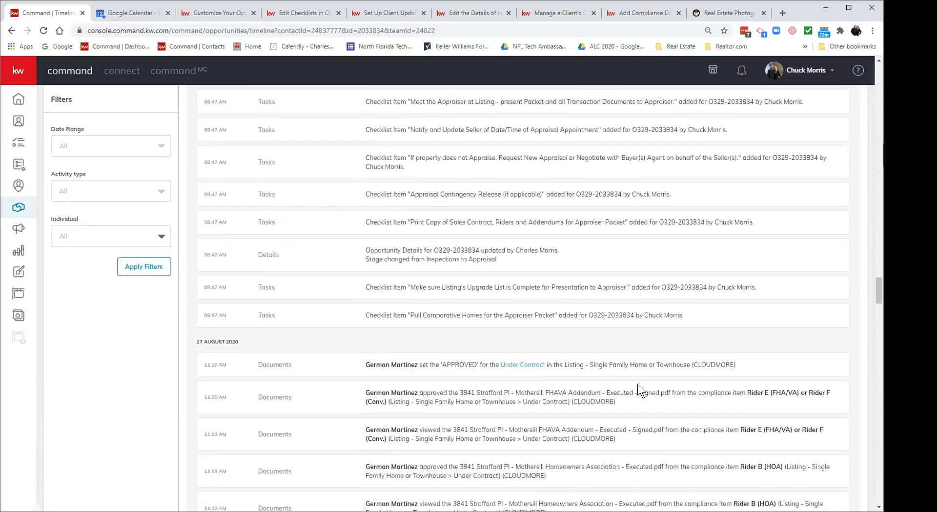
{"action": "scroll", "coordinate": [637, 390], "scroll_direction": "down", "scroll_amount": 15}
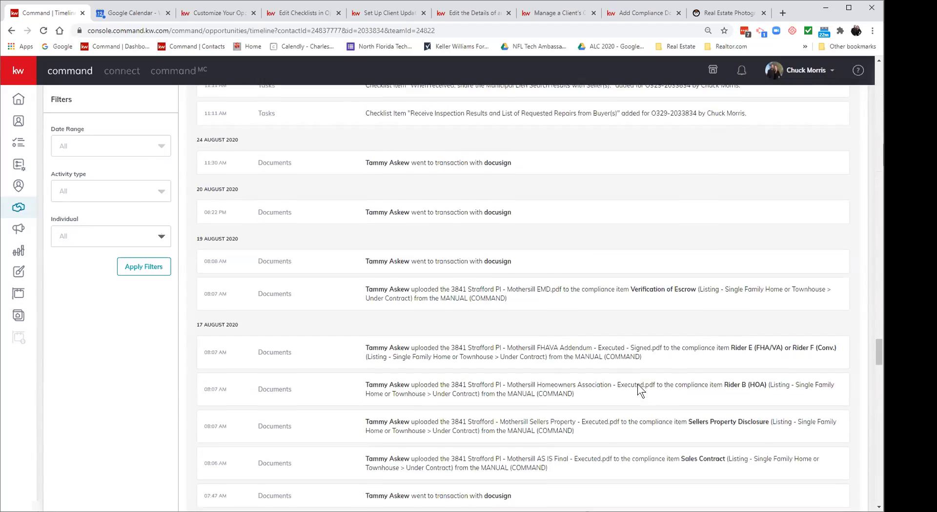
{"action": "scroll", "coordinate": [637, 390], "scroll_direction": "down", "scroll_amount": 15}
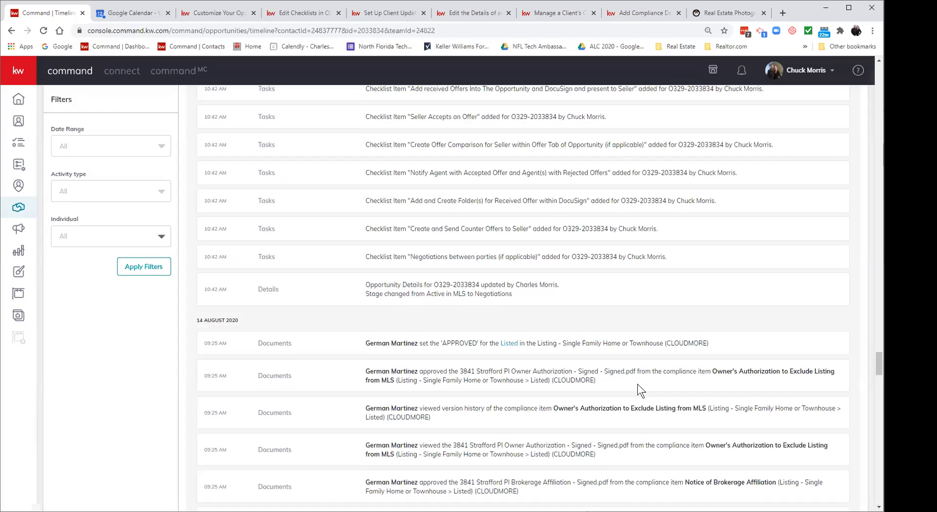
{"action": "scroll", "coordinate": [637, 385], "scroll_direction": "down", "scroll_amount": 5}
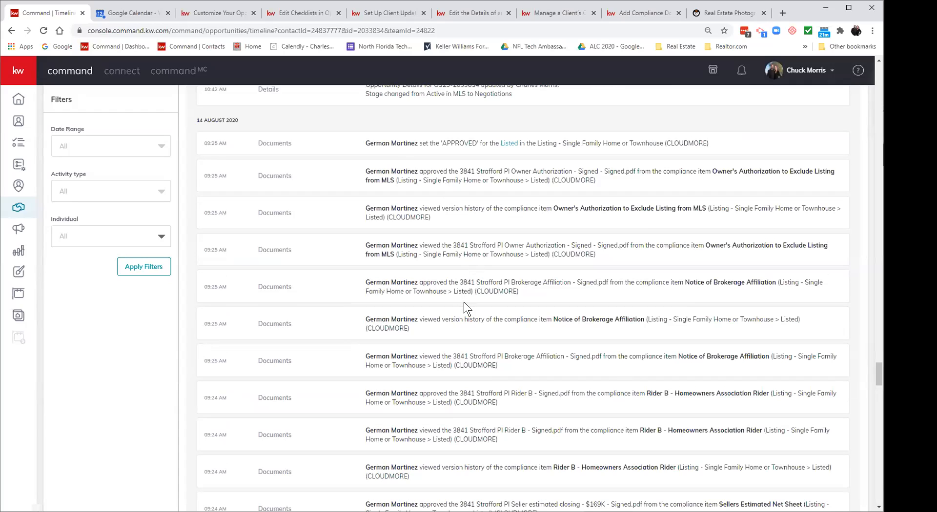
{"action": "scroll", "coordinate": [463, 305], "scroll_direction": "down", "scroll_amount": 3}
{"action": "scroll", "coordinate": [463, 303], "scroll_direction": "down", "scroll_amount": 9}
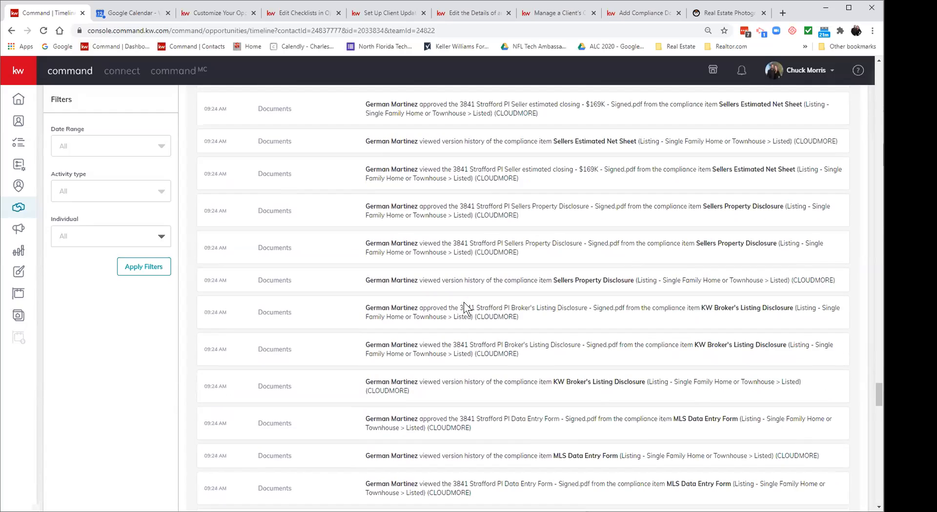
{"action": "scroll", "coordinate": [464, 371], "scroll_direction": "down", "scroll_amount": 12}
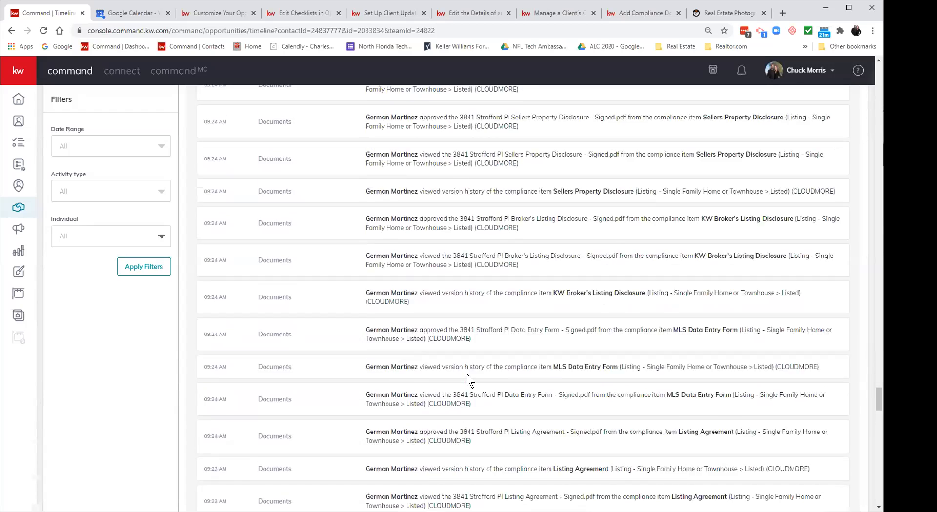
{"action": "scroll", "coordinate": [466, 374], "scroll_direction": "down", "scroll_amount": 3}
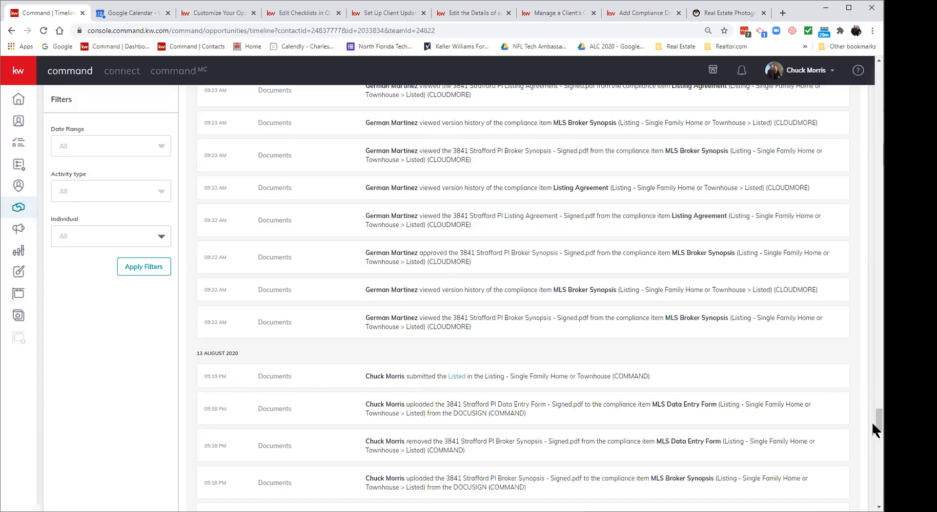
Step: Scroll back to the top of the timeline and return to the Opportunities overview
{"action": "left_click_drag", "start_coordinate": [877, 420], "coordinate": [875, 63]}
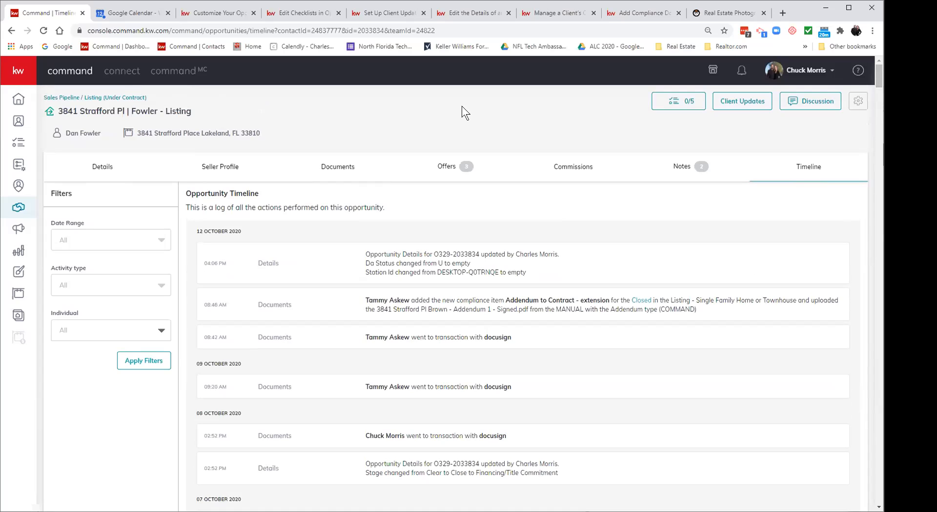
{"action": "left_click", "coordinate": [15, 211]}
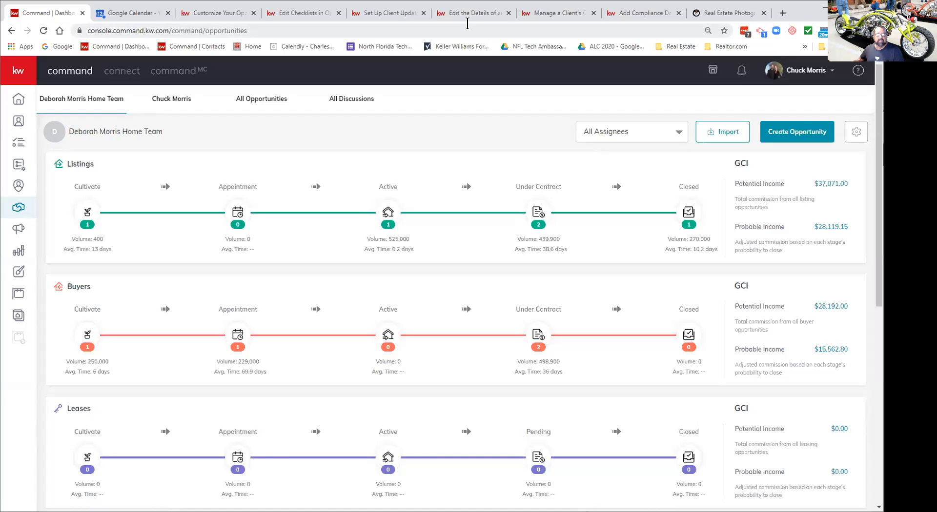
Step: Switch to the Customize Your Opportunity Pipelines article and go to the KW Answers home page
{"action": "left_click", "coordinate": [204, 14]}
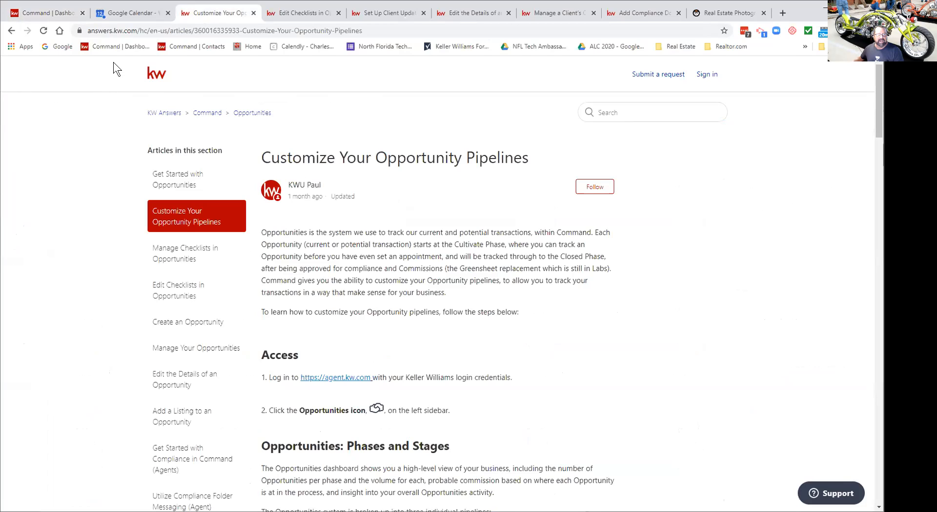
{"action": "left_click", "coordinate": [164, 114]}
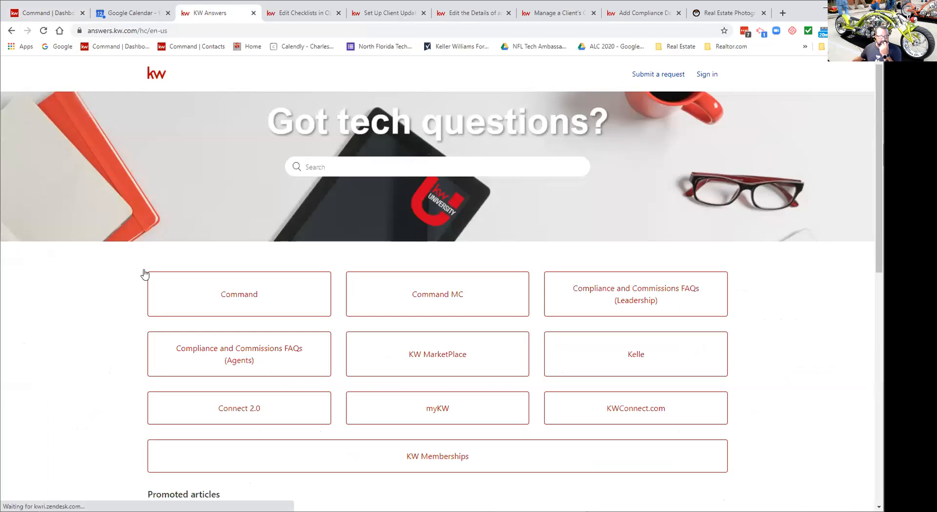
Step: Open the Command category and browse its Contacts, Opportunities, DocuSign, Campaigns, SmartPlans and Reports sections
{"action": "left_click", "coordinate": [231, 302]}
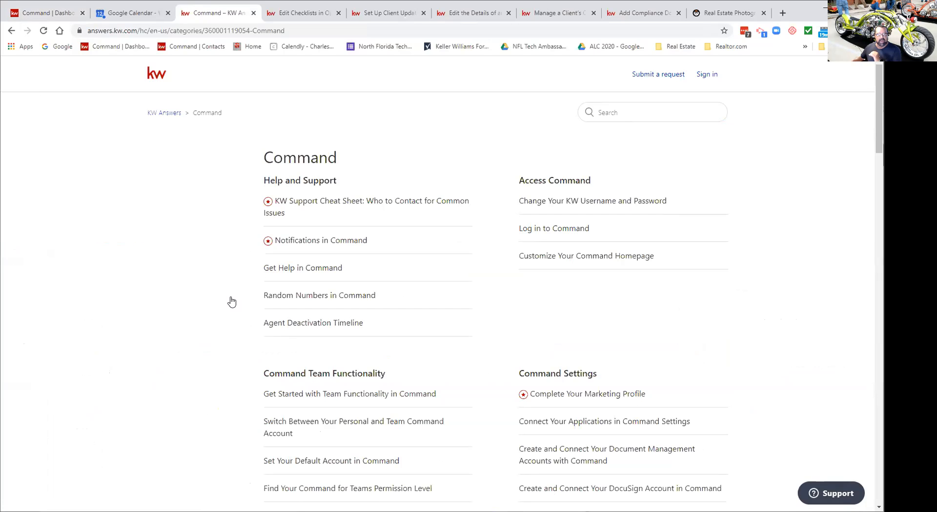
{"action": "scroll", "coordinate": [216, 307], "scroll_direction": "down", "scroll_amount": 4}
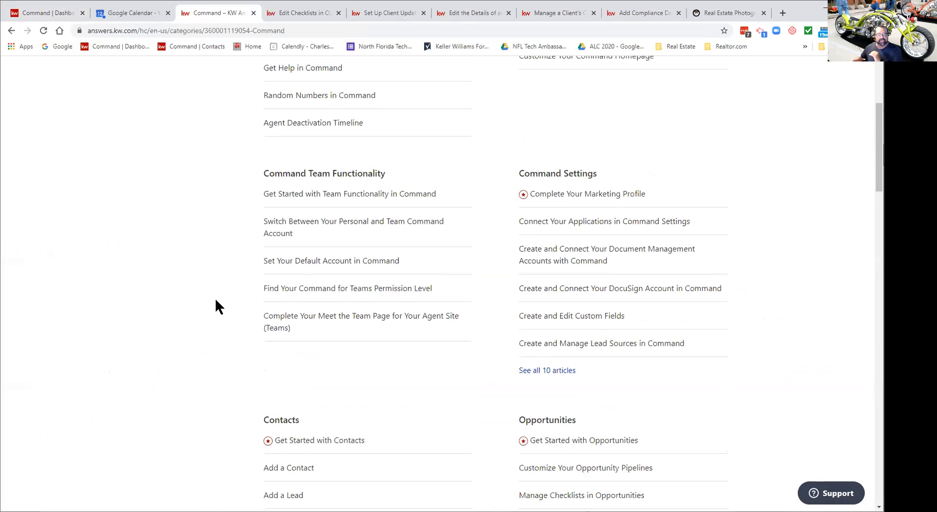
{"action": "scroll", "coordinate": [217, 301], "scroll_direction": "down", "scroll_amount": 2}
{"action": "scroll", "coordinate": [216, 302], "scroll_direction": "down", "scroll_amount": 5}
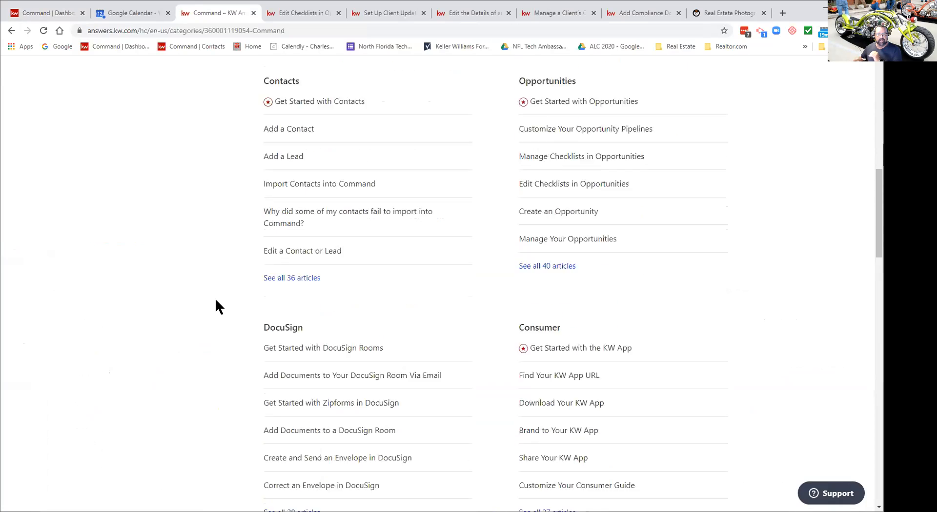
{"action": "scroll", "coordinate": [216, 307], "scroll_direction": "down", "scroll_amount": 1}
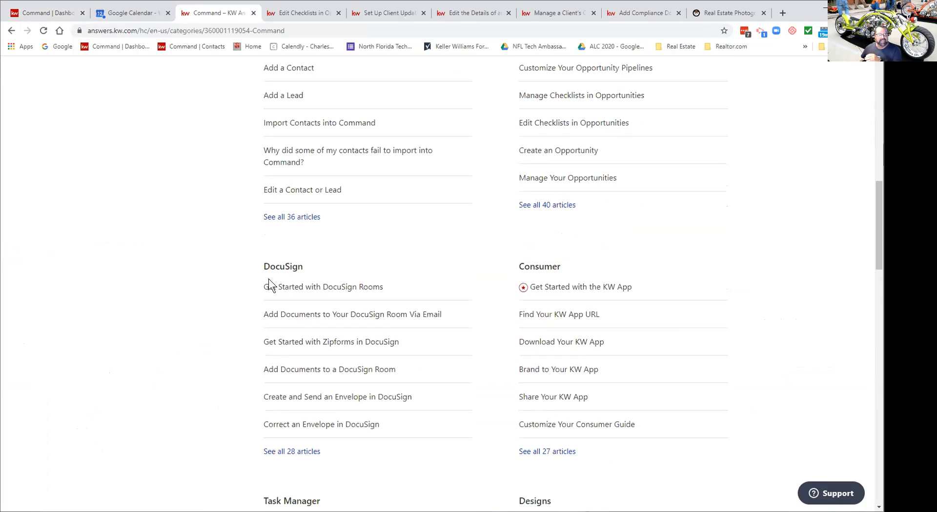
{"action": "scroll", "coordinate": [241, 294], "scroll_direction": "down", "scroll_amount": 5}
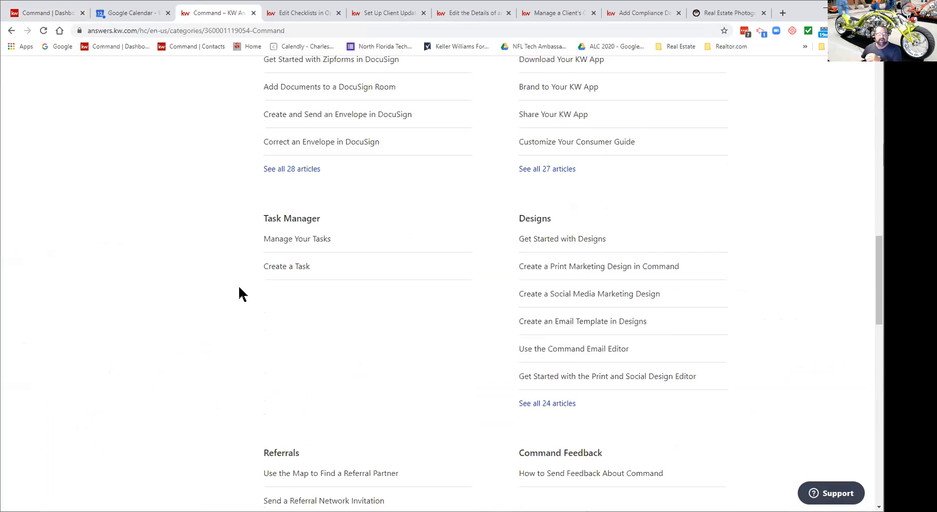
{"action": "scroll", "coordinate": [241, 294], "scroll_direction": "down", "scroll_amount": 5}
{"action": "scroll", "coordinate": [240, 294], "scroll_direction": "down", "scroll_amount": 8}
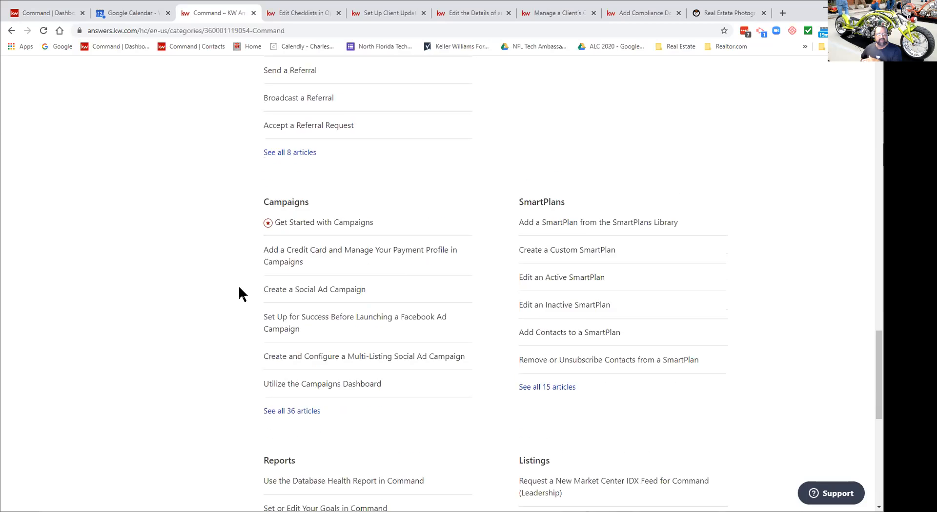
{"action": "scroll", "coordinate": [241, 295], "scroll_direction": "down", "scroll_amount": 5}
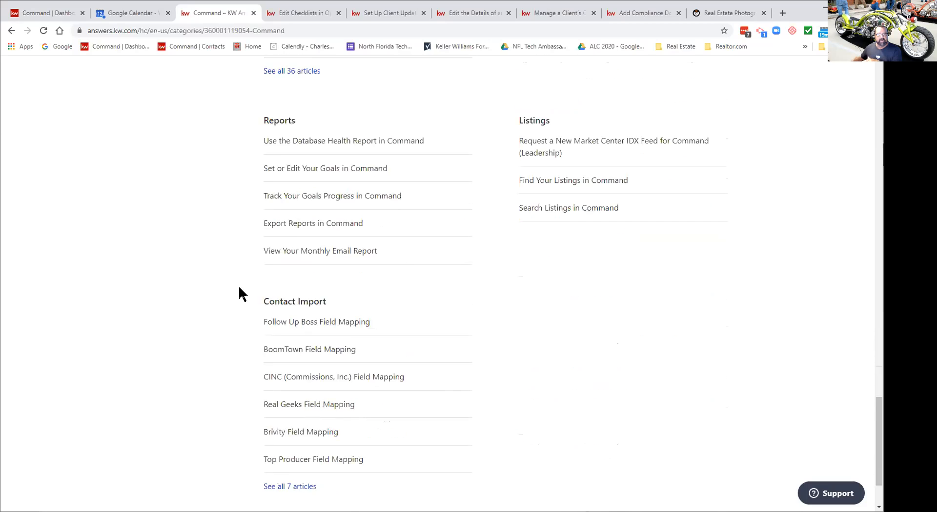
{"action": "scroll", "coordinate": [240, 295], "scroll_direction": "up", "scroll_amount": 13}
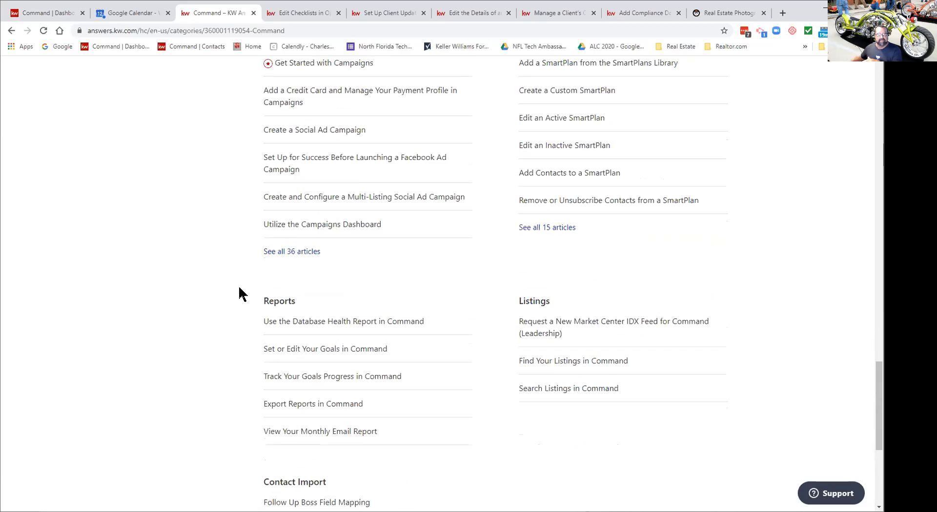
{"action": "scroll", "coordinate": [241, 295], "scroll_direction": "up", "scroll_amount": 10}
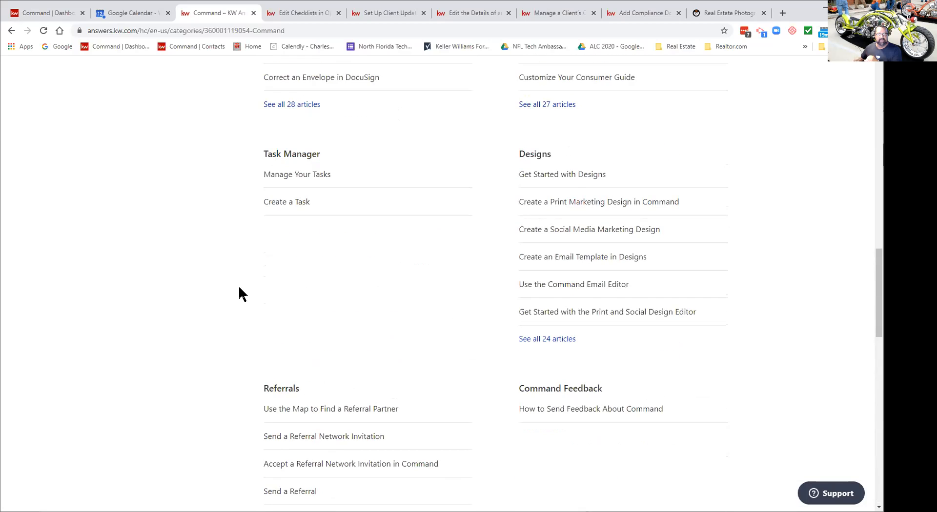
{"action": "scroll", "coordinate": [239, 293], "scroll_direction": "up", "scroll_amount": 5}
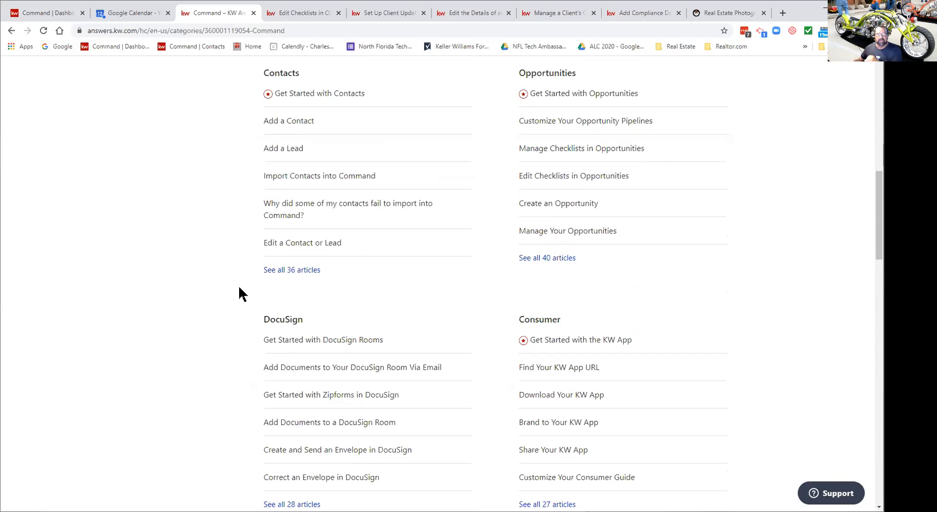
Step: Open the Opportunities section's article list in the Command category
{"action": "left_click", "coordinate": [534, 125]}
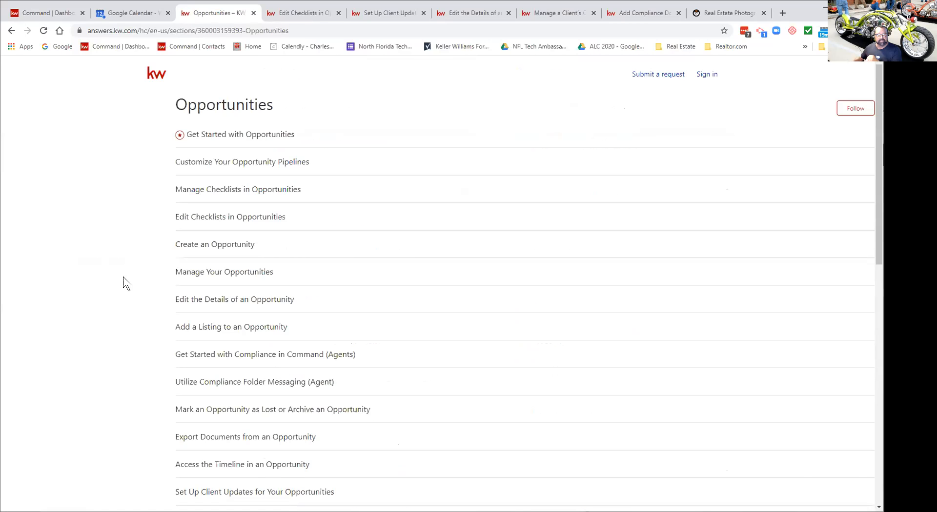
{"action": "scroll", "coordinate": [123, 277], "scroll_direction": "down", "scroll_amount": 2}
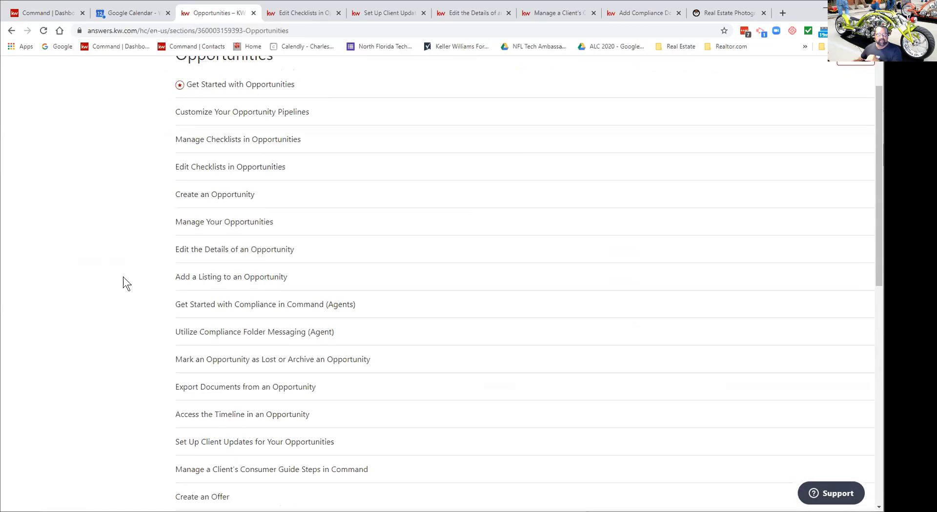
{"action": "scroll", "coordinate": [123, 277], "scroll_direction": "up", "scroll_amount": 2}
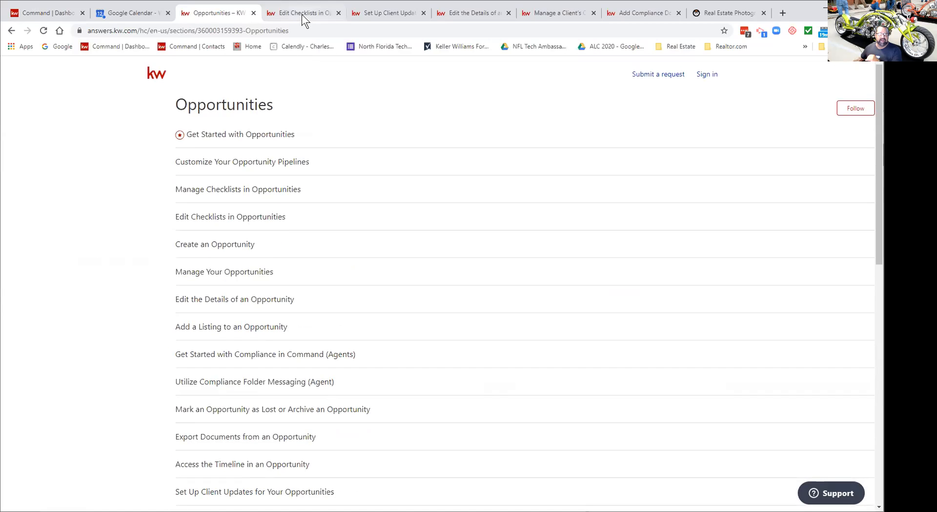
Step: Close six extra help-article tabs and open the Edit Checklists in Opportunities article
{"action": "left_click", "coordinate": [339, 13]}
{"action": "left_click", "coordinate": [338, 14]}
{"action": "left_click", "coordinate": [338, 14]}
{"action": "left_click", "coordinate": [338, 14]}
{"action": "left_click", "coordinate": [338, 13]}
{"action": "left_click", "coordinate": [338, 13]}
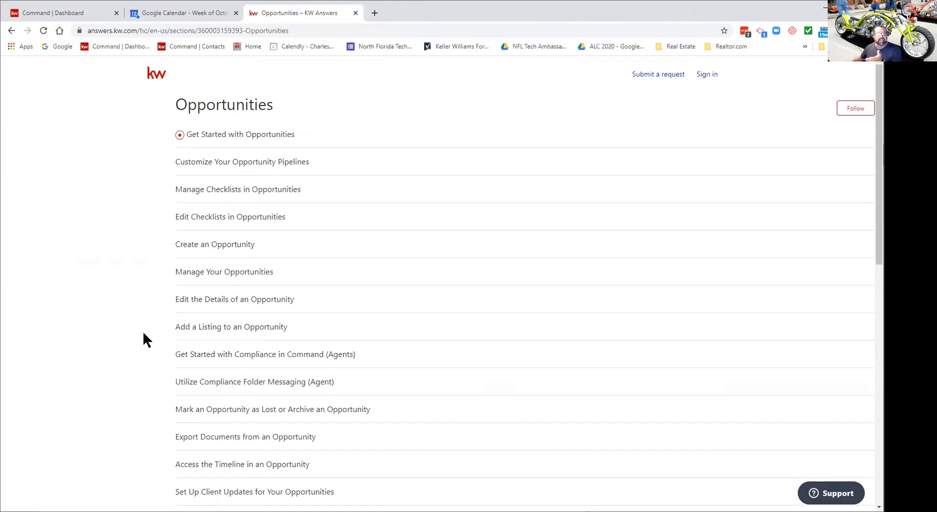
{"action": "left_click", "coordinate": [230, 221]}
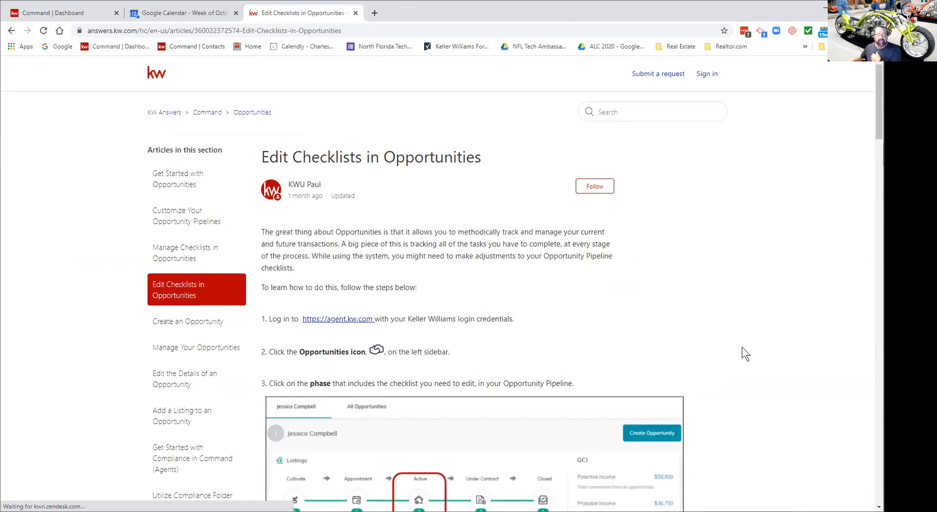
Step: Scroll to the Designate Checklist Items for Client Updates section and its Active-Showing checklist example
{"action": "scroll", "coordinate": [742, 347], "scroll_direction": "down", "scroll_amount": 3}
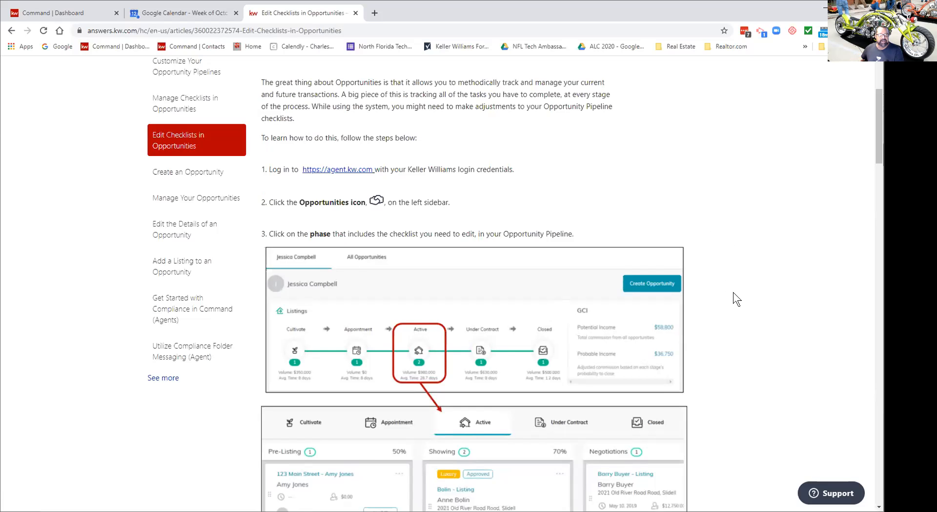
{"action": "scroll", "coordinate": [733, 294], "scroll_direction": "down", "scroll_amount": 5}
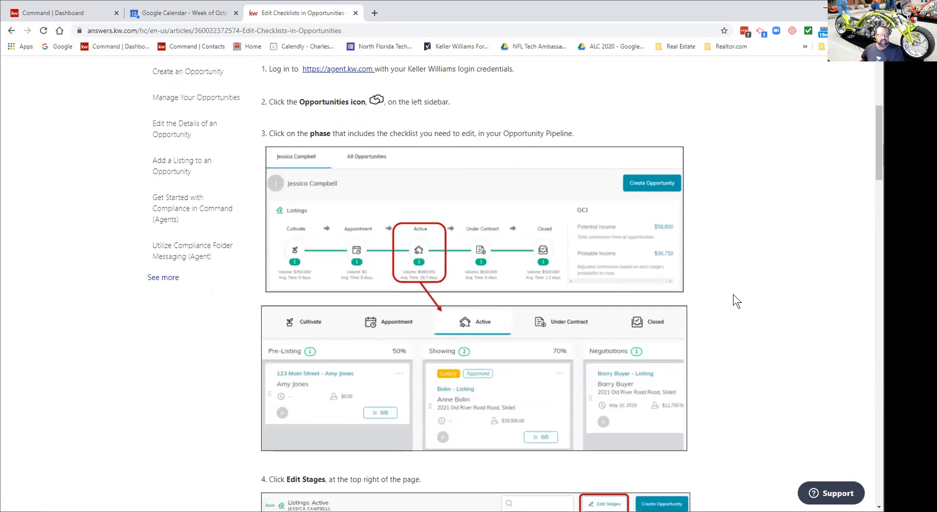
{"action": "scroll", "coordinate": [733, 294], "scroll_direction": "down", "scroll_amount": 7}
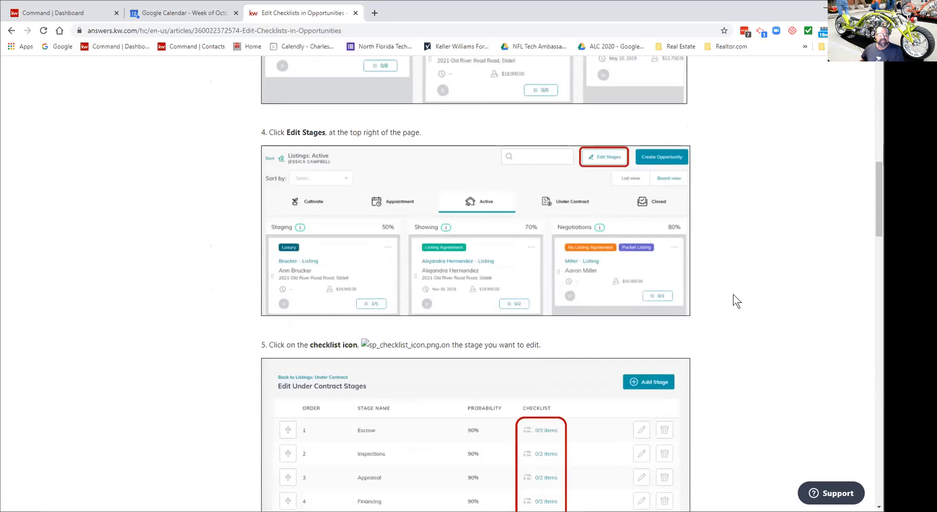
{"action": "scroll", "coordinate": [732, 295], "scroll_direction": "down", "scroll_amount": 5}
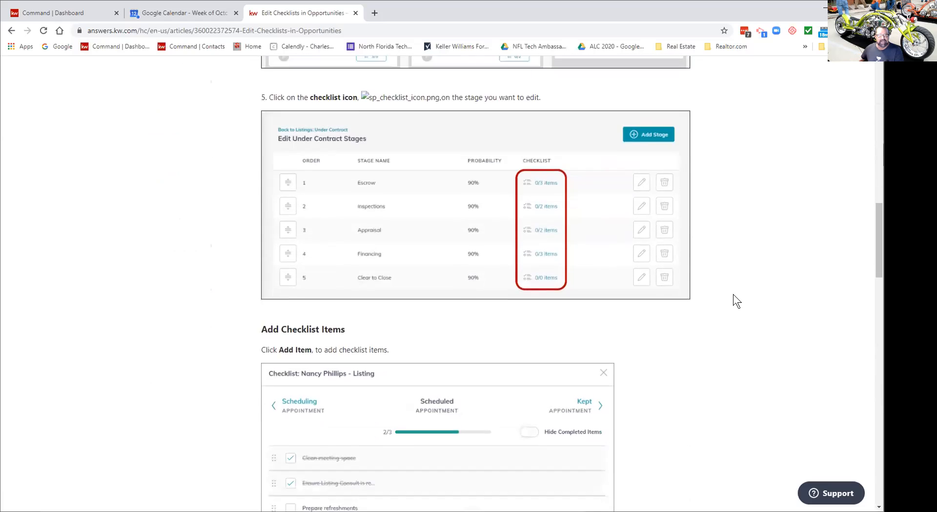
{"action": "scroll", "coordinate": [733, 294], "scroll_direction": "down", "scroll_amount": 5}
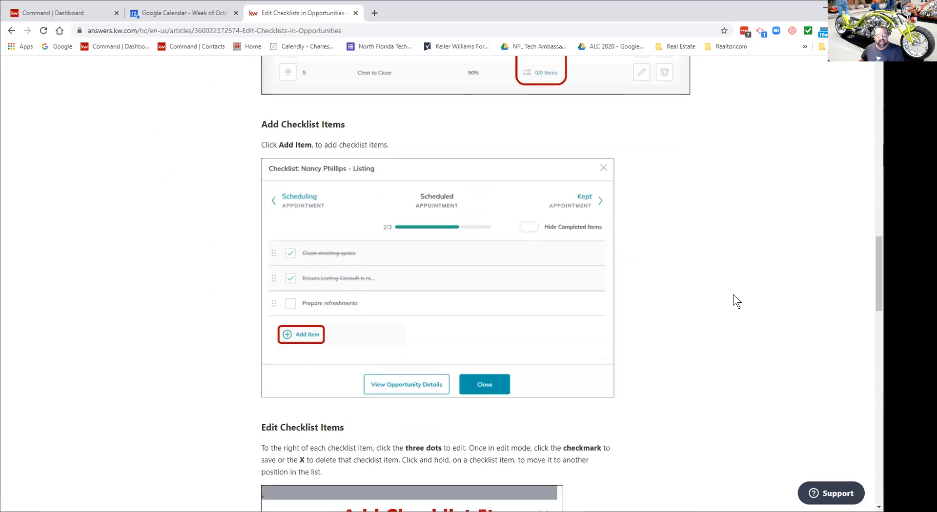
{"action": "scroll", "coordinate": [733, 295], "scroll_direction": "down", "scroll_amount": 8}
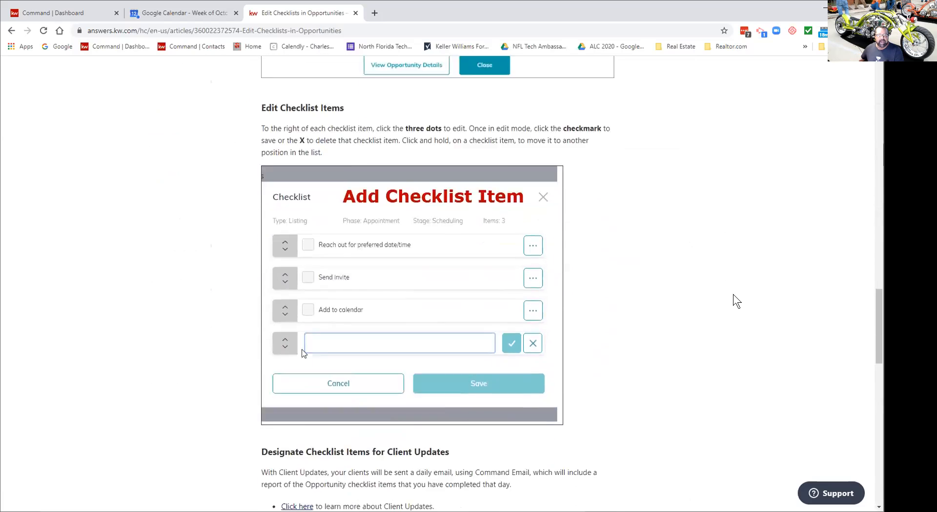
{"action": "scroll", "coordinate": [733, 294], "scroll_direction": "down", "scroll_amount": 2}
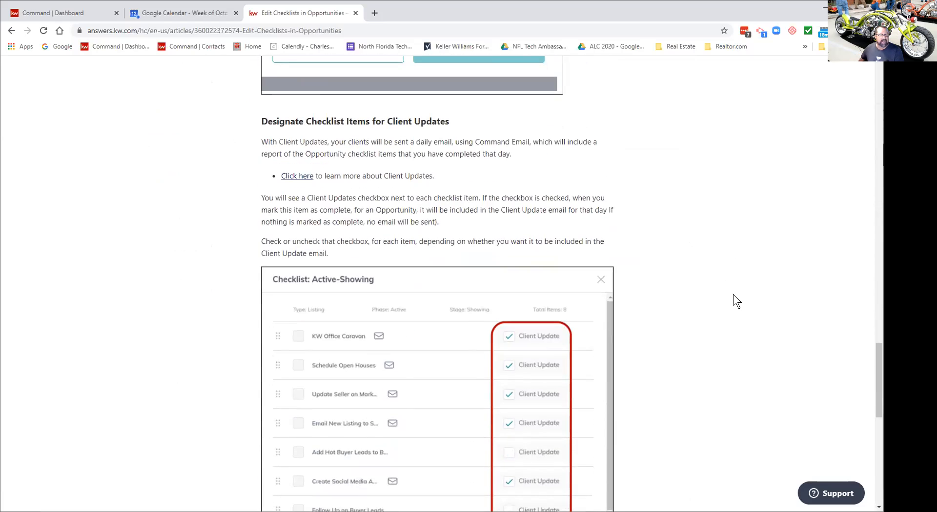
{"action": "scroll", "coordinate": [732, 294], "scroll_direction": "down", "scroll_amount": 1}
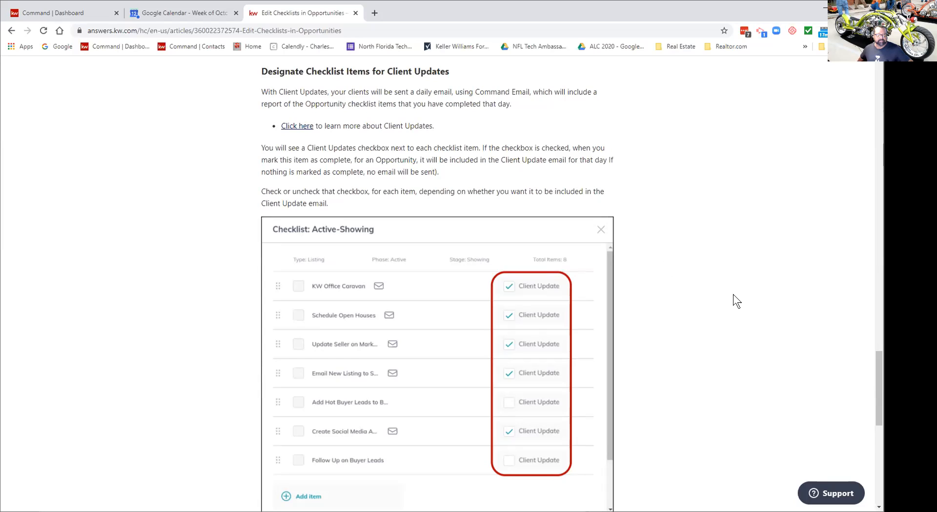
Step: Go to the active listings board in Command and open the Pre-MLS Staging listing
{"action": "left_click", "coordinate": [54, 13]}
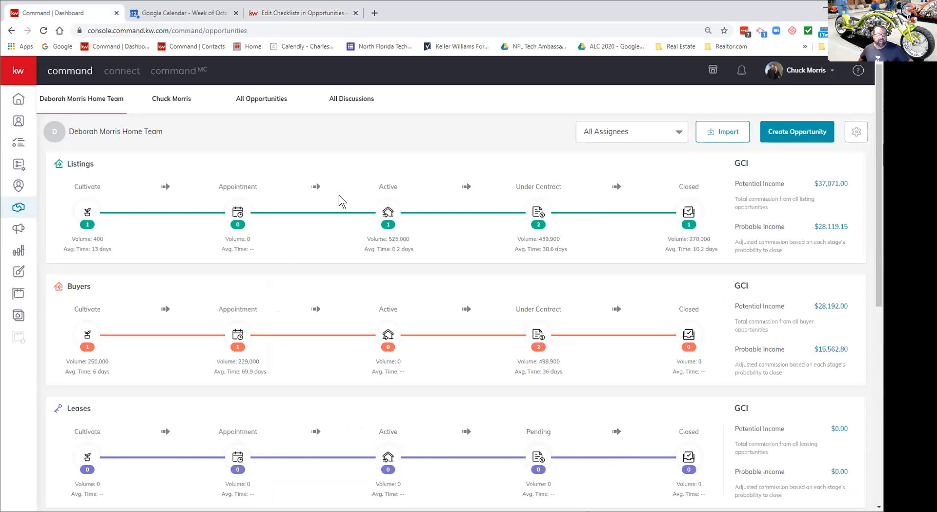
{"action": "left_click", "coordinate": [392, 210]}
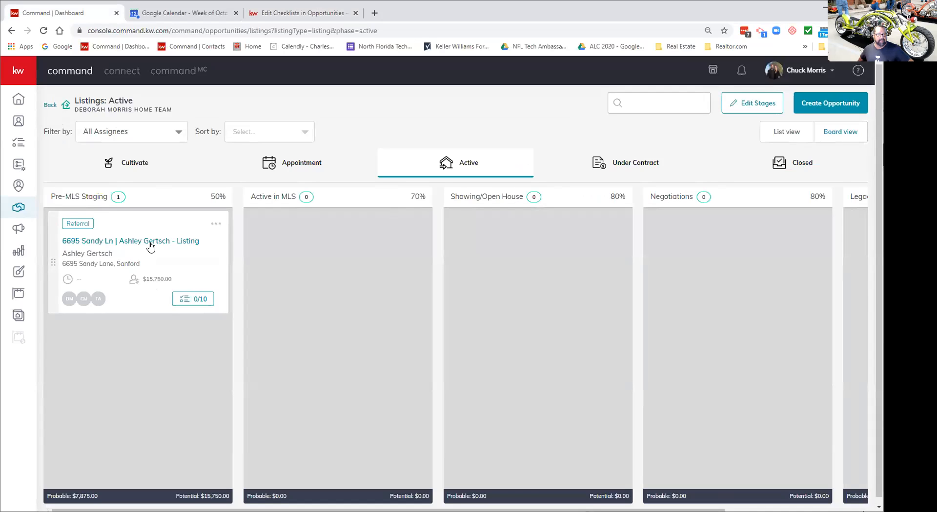
{"action": "left_click", "coordinate": [149, 242]}
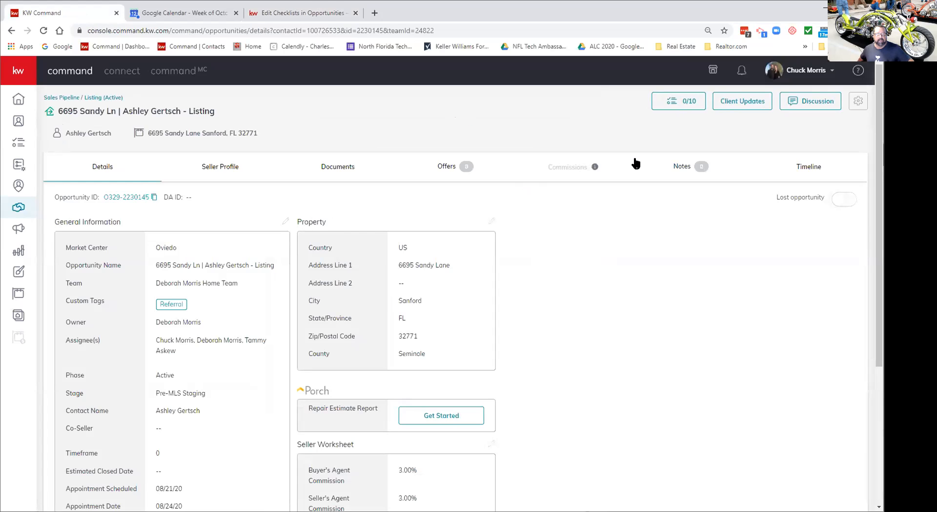
Step: Review the listing's 0/10 checklist and its assignee options without assigning anyone, then close it
{"action": "left_click", "coordinate": [679, 101]}
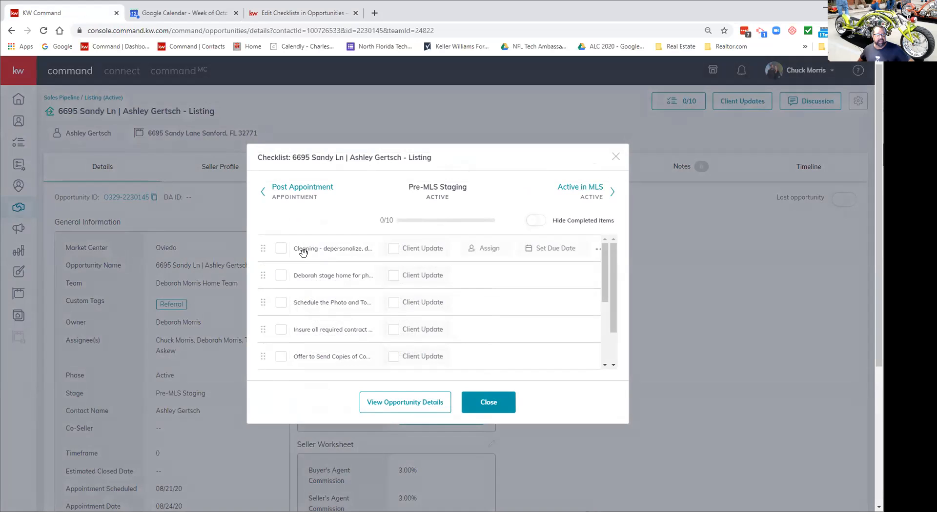
{"action": "left_click", "coordinate": [486, 252]}
{"action": "scroll", "coordinate": [555, 321], "scroll_direction": "down", "scroll_amount": 1}
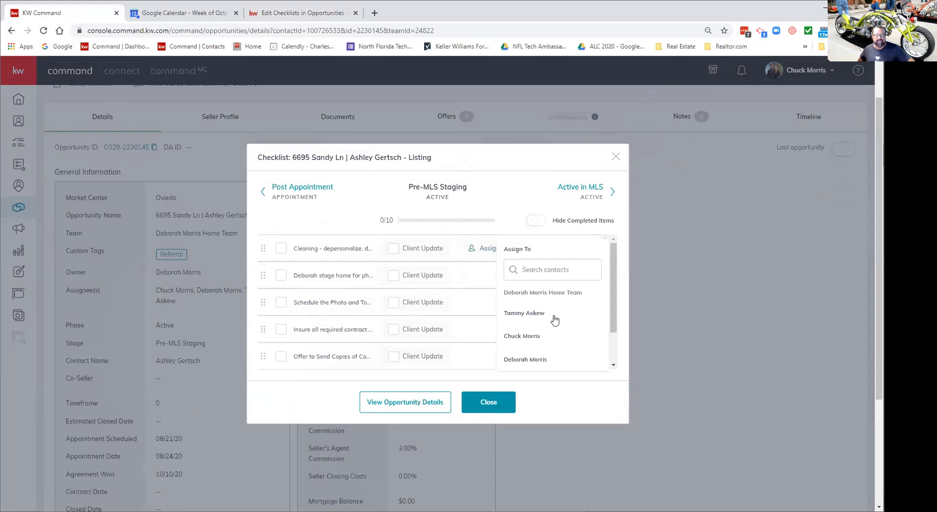
{"action": "left_click", "coordinate": [350, 200]}
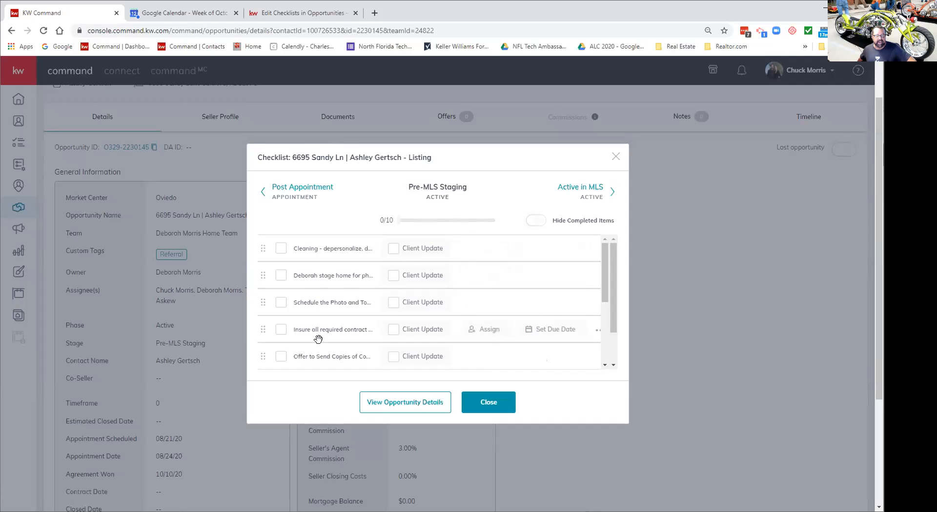
{"action": "scroll", "coordinate": [318, 338], "scroll_direction": "down", "scroll_amount": 3}
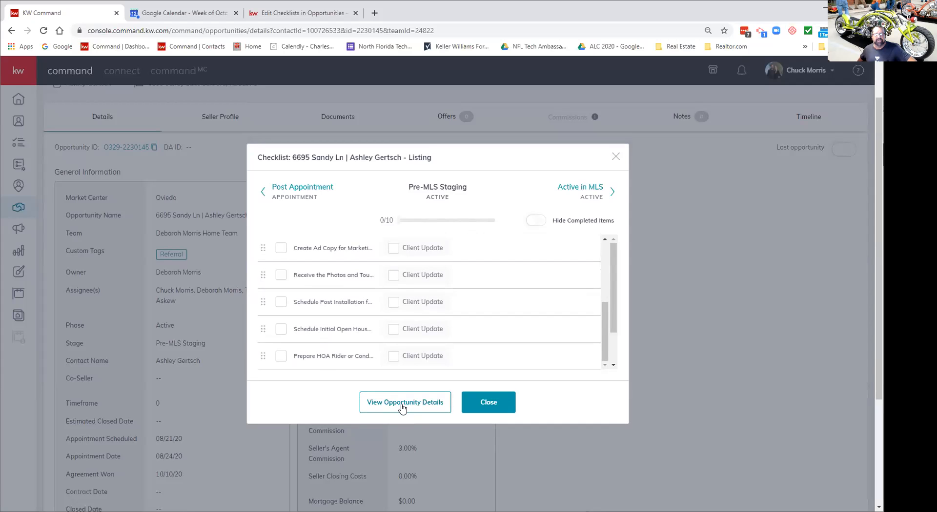
{"action": "left_click", "coordinate": [480, 405]}
{"action": "scroll", "coordinate": [568, 438], "scroll_direction": "up", "scroll_amount": 1}
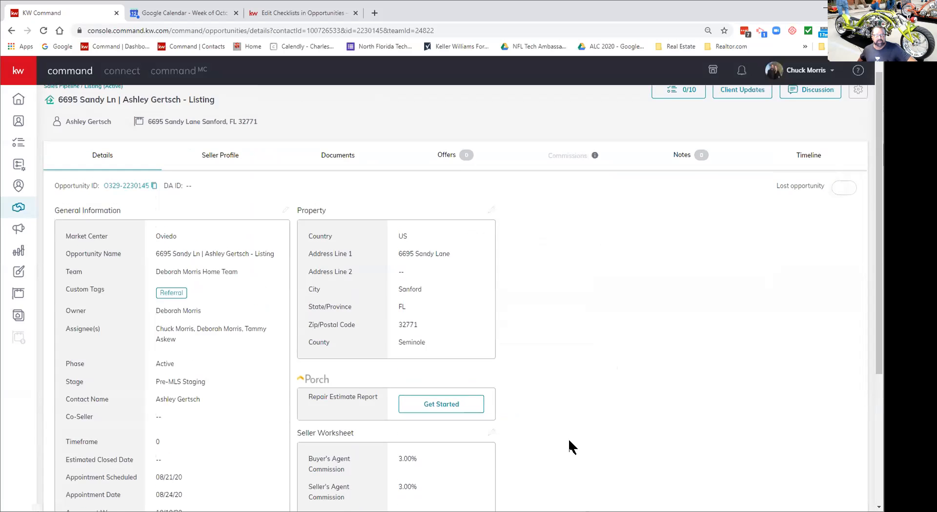
{"action": "scroll", "coordinate": [567, 438], "scroll_direction": "up", "scroll_amount": 1}
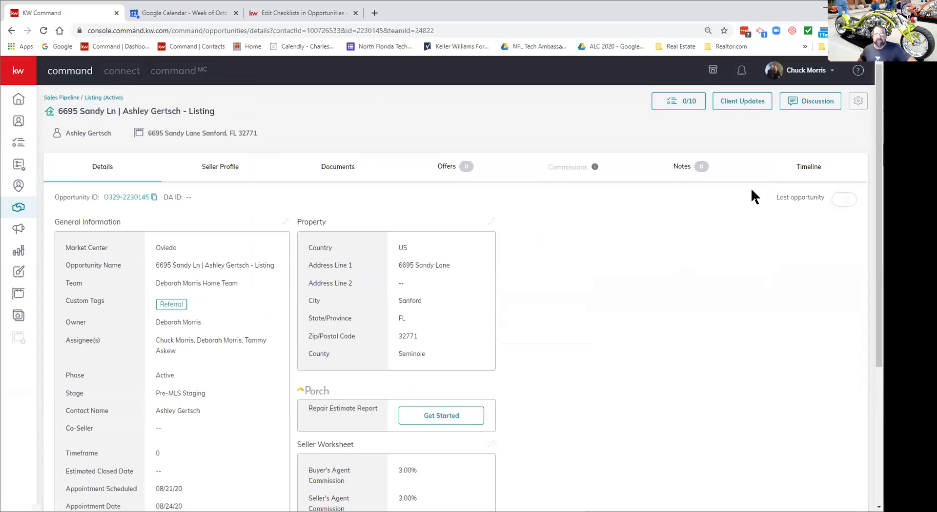
{"action": "left_click", "coordinate": [677, 100]}
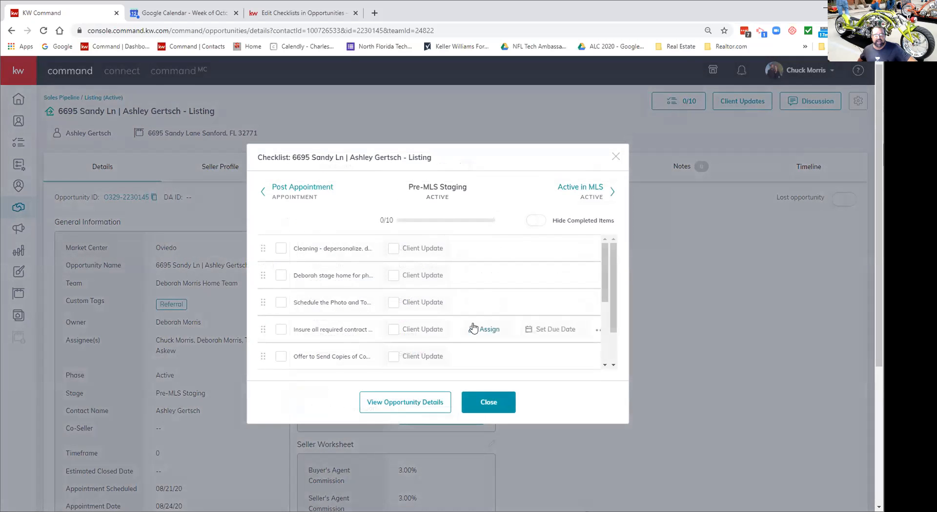
{"action": "scroll", "coordinate": [471, 329], "scroll_direction": "down", "scroll_amount": 3}
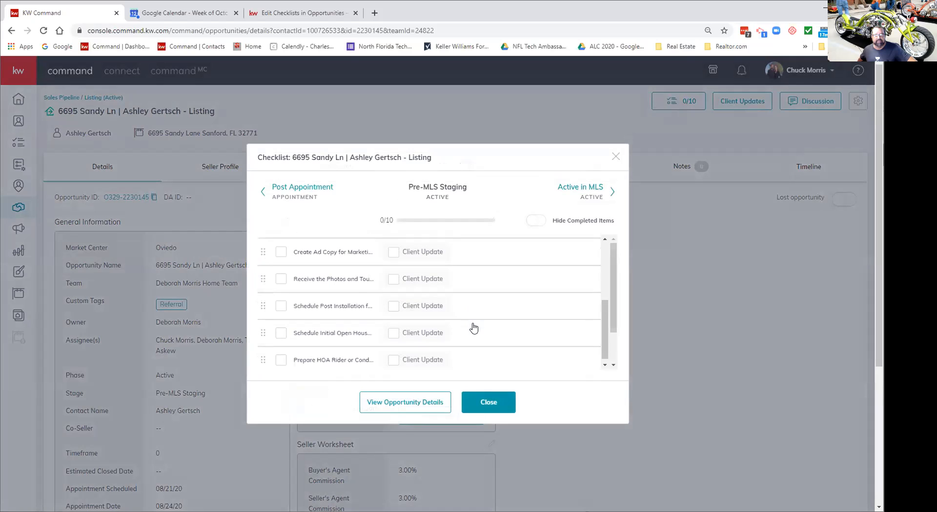
{"action": "left_click", "coordinate": [489, 404]}
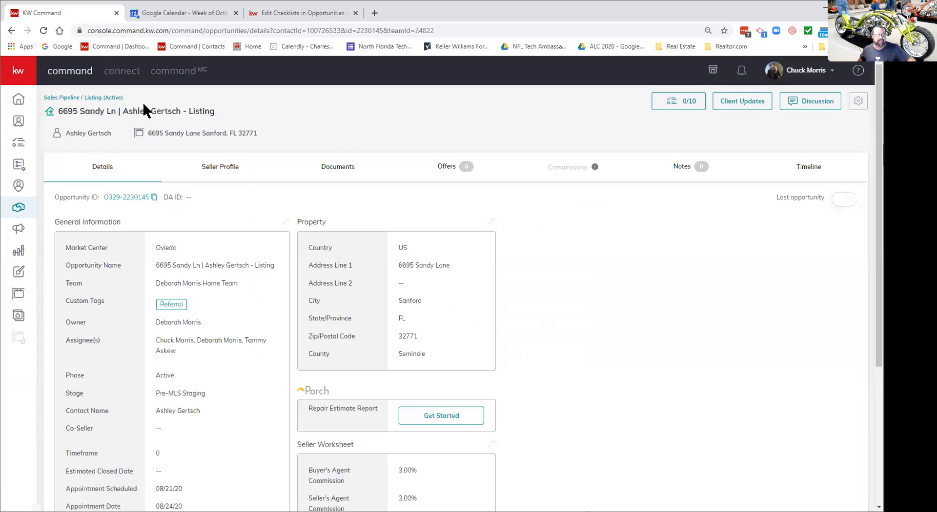
Step: Return to the active listings board, recheck the card's 0/10 checklist, and open the card's options menu
{"action": "left_click", "coordinate": [103, 98]}
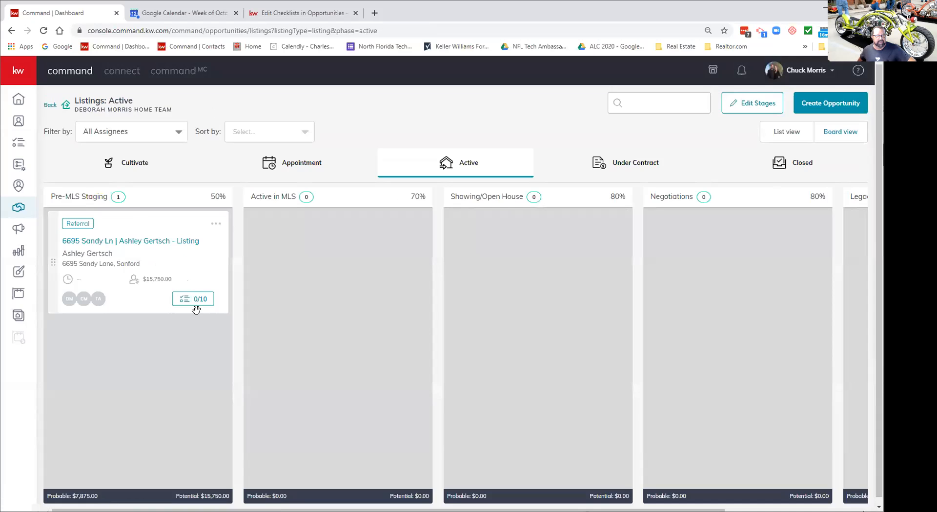
{"action": "left_click", "coordinate": [194, 301]}
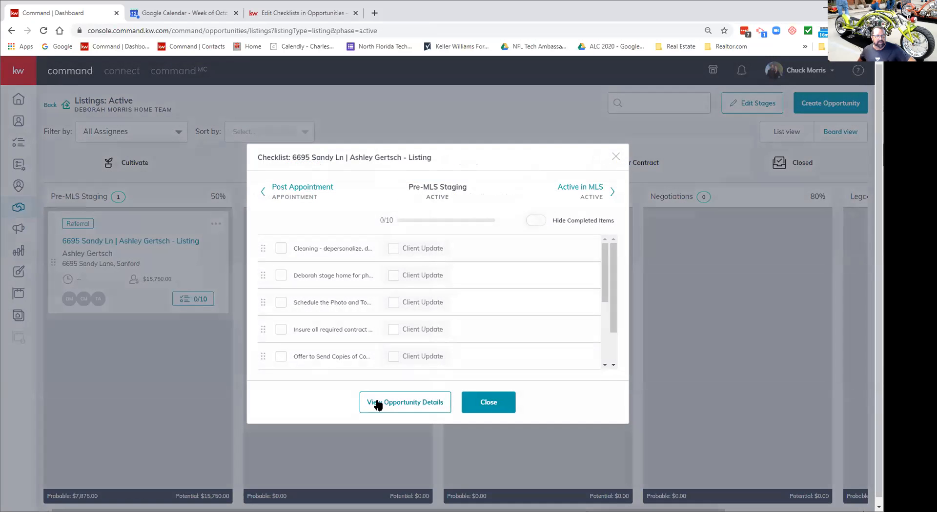
{"action": "scroll", "coordinate": [422, 329], "scroll_direction": "down", "scroll_amount": 3}
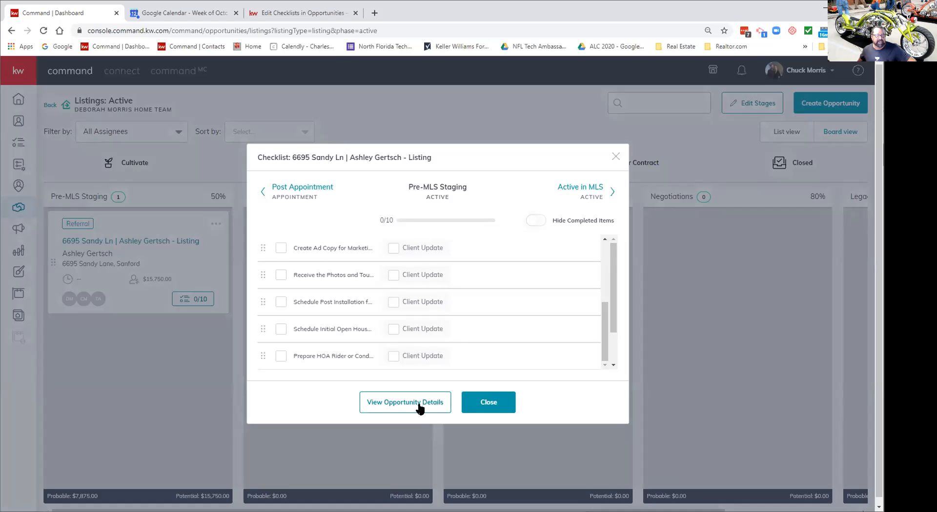
{"action": "left_click", "coordinate": [615, 156]}
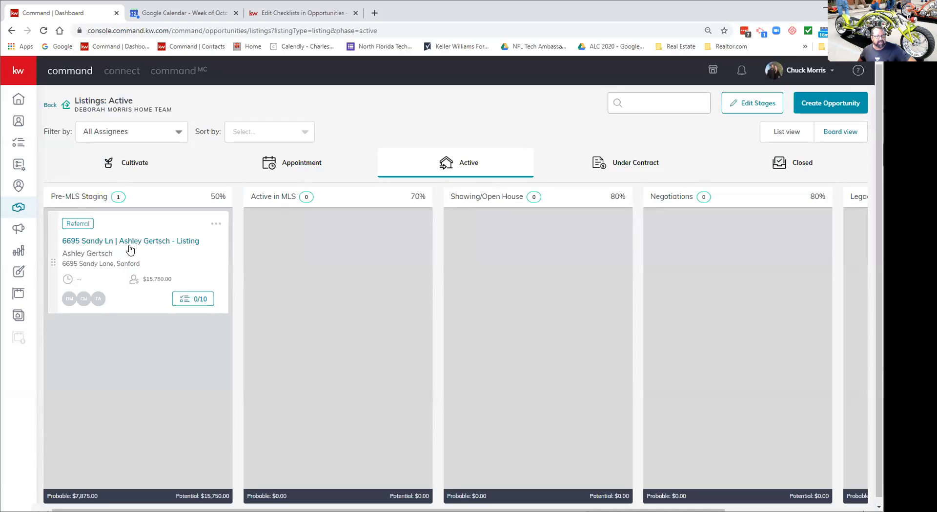
{"action": "left_click", "coordinate": [216, 224]}
{"action": "left_click", "coordinate": [740, 109]}
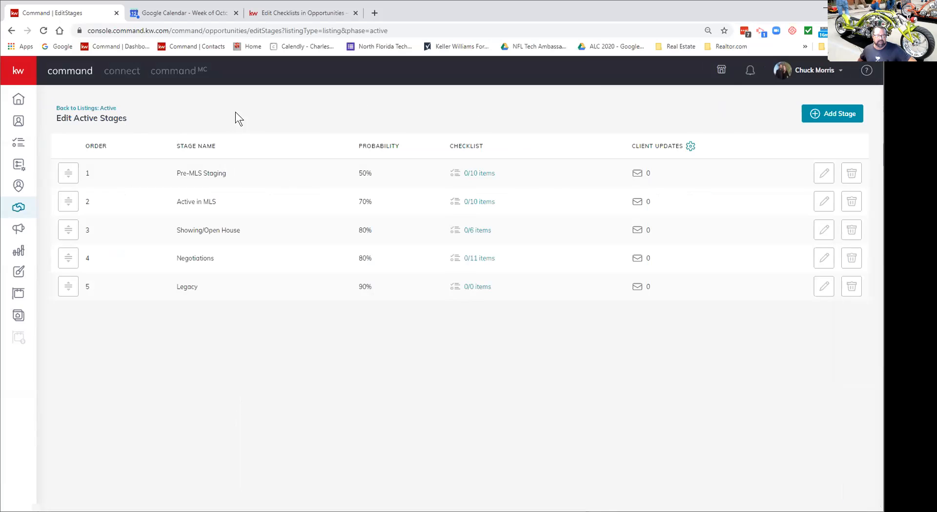
{"action": "left_click", "coordinate": [83, 108]}
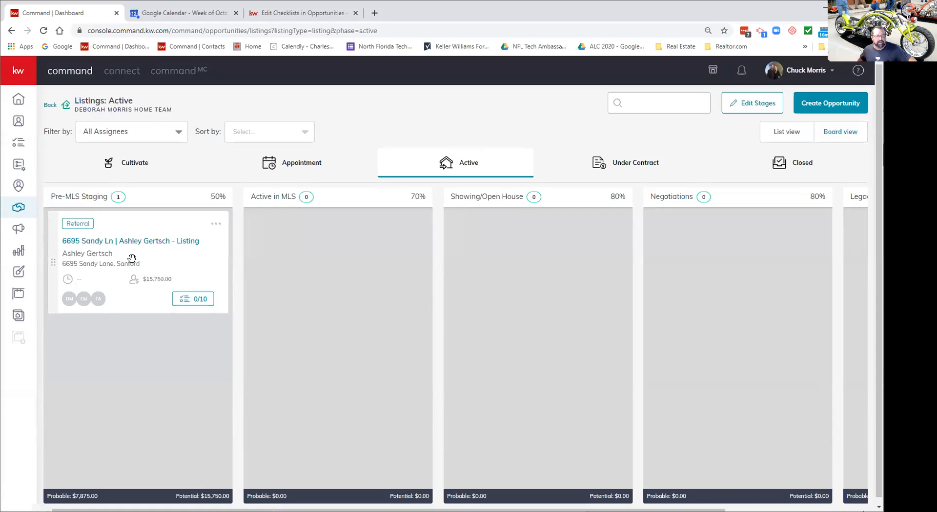
{"action": "right_click", "coordinate": [188, 304]}
{"action": "left_click", "coordinate": [168, 298]}
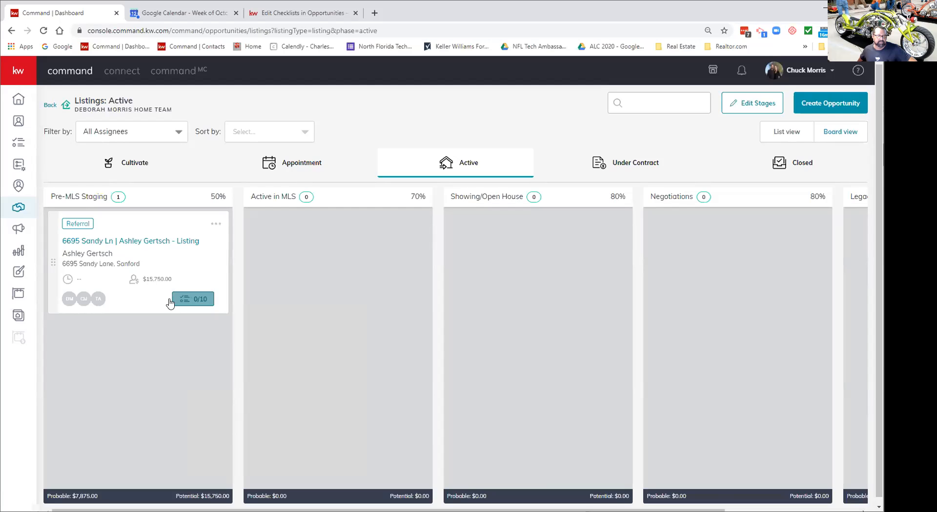
{"action": "left_click", "coordinate": [181, 304]}
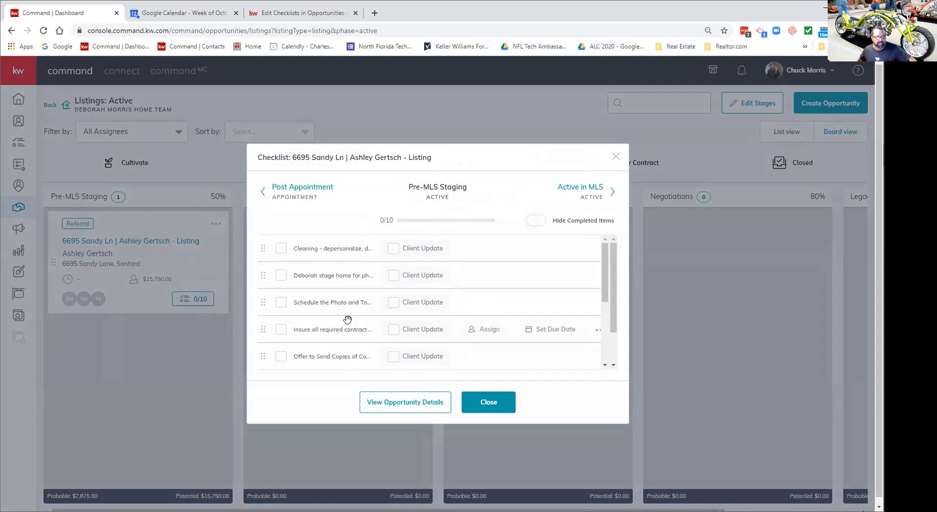
{"action": "scroll", "coordinate": [347, 320], "scroll_direction": "down", "scroll_amount": 3}
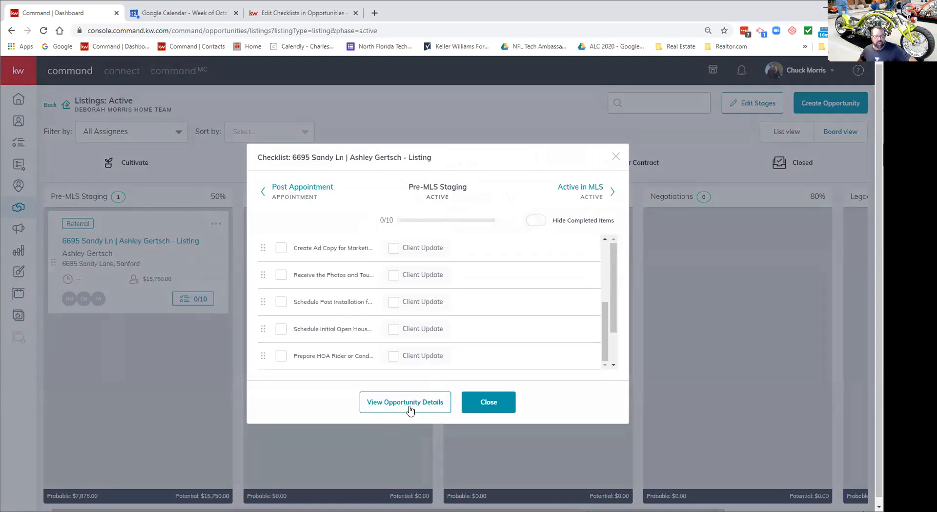
{"action": "left_click", "coordinate": [478, 404]}
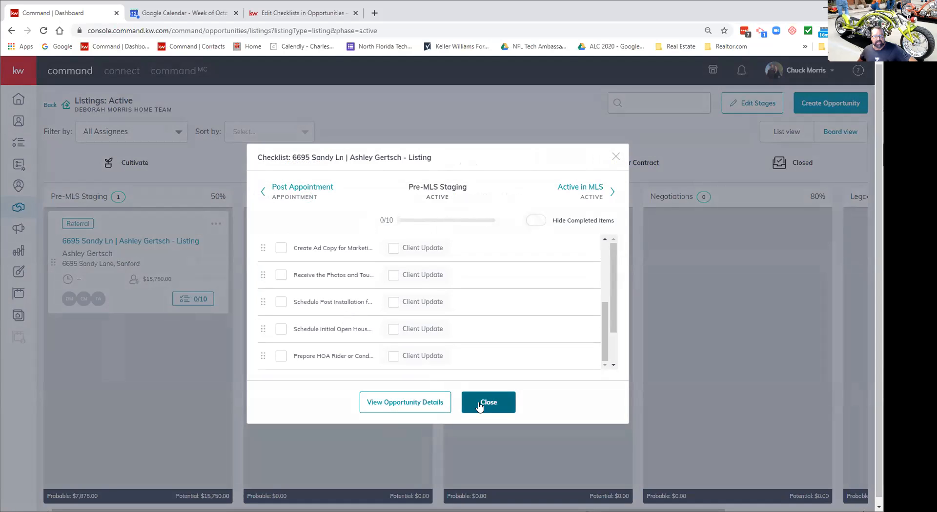
{"action": "left_click", "coordinate": [615, 157]}
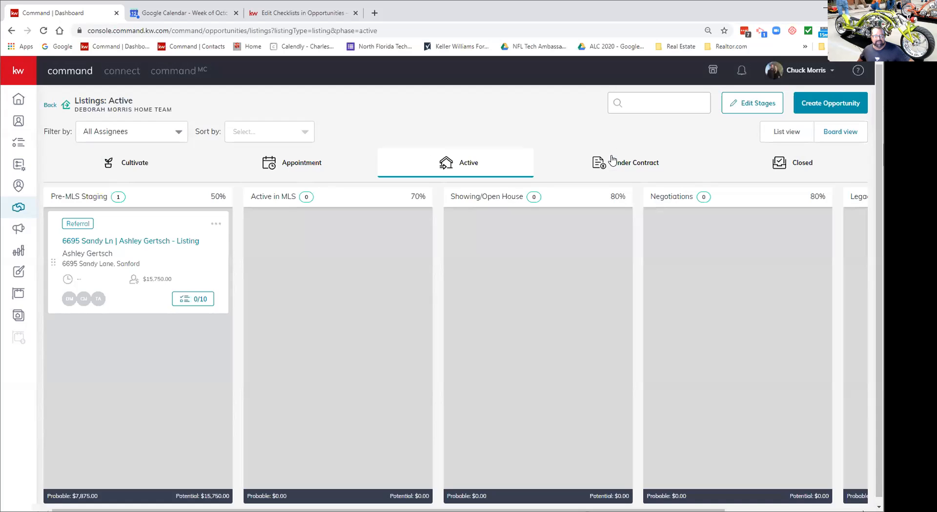